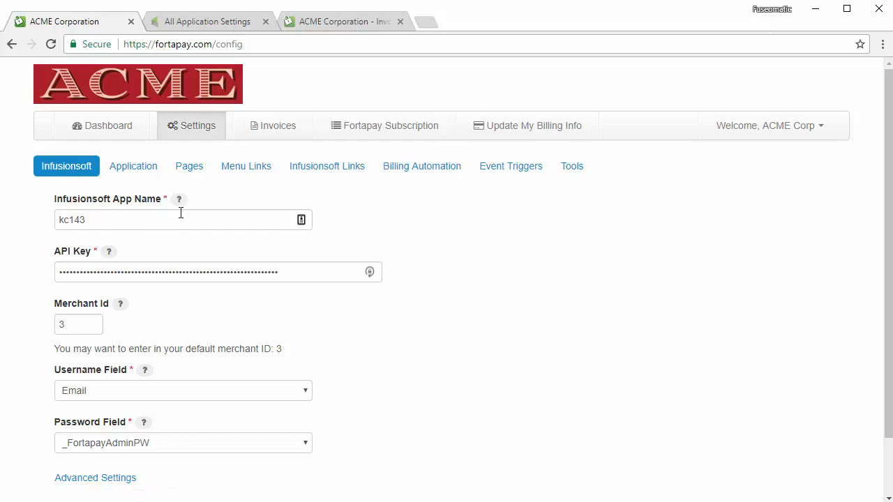
- Switch to Infusionsoft, select the API encrypted key in the Admin application settings, and return to Fortapay
mouse_move(181, 208)
click(234, 23)
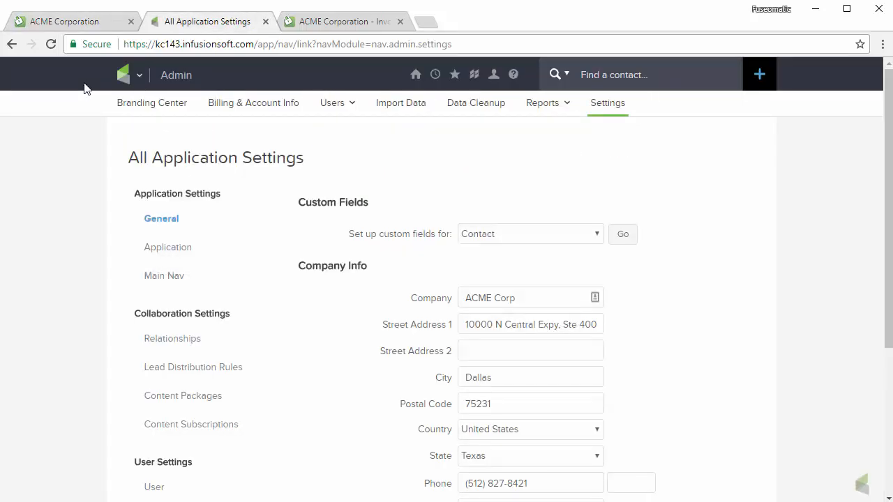
mouse_move(139, 78)
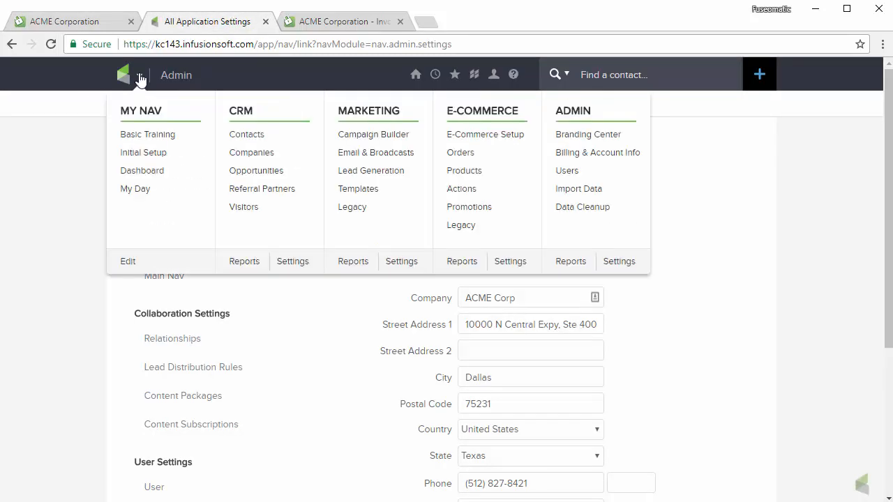
click(615, 265)
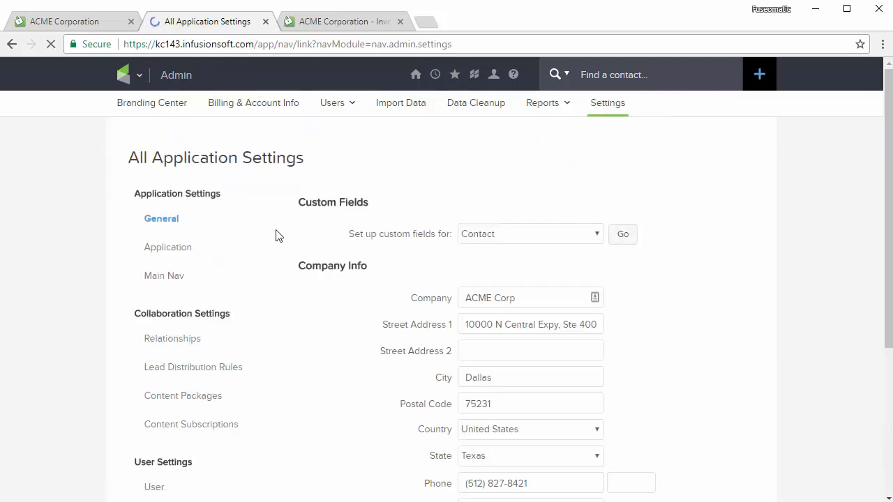
click(187, 250)
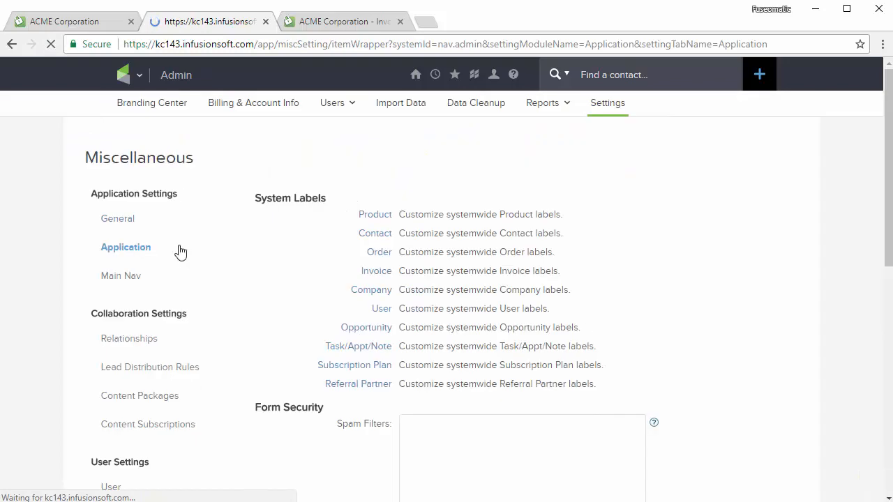
scroll(837, 221, down, 5)
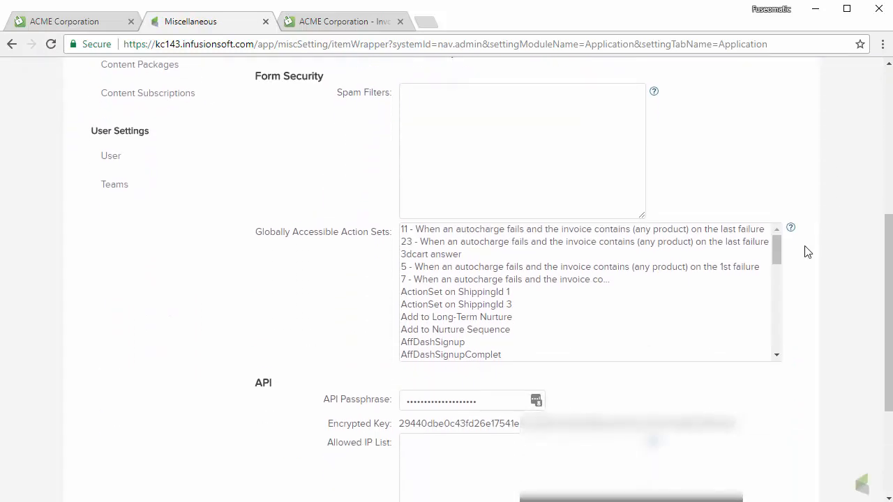
drag(737, 429, 400, 427)
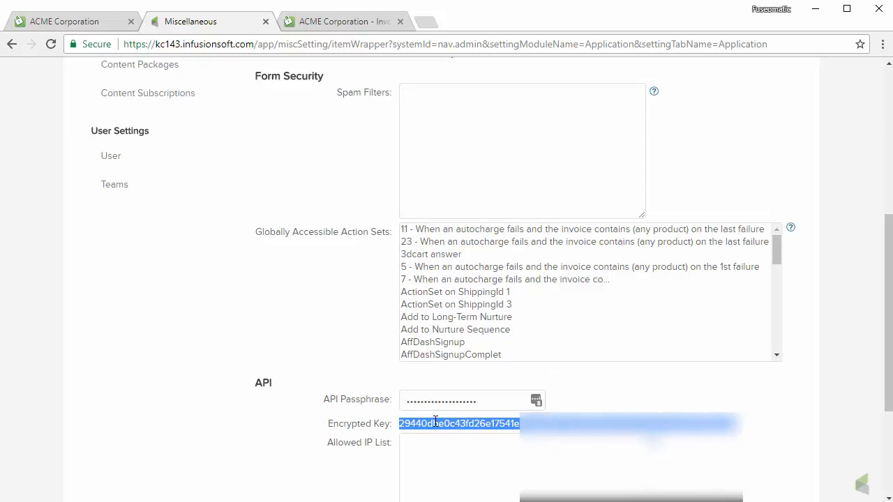
click(81, 21)
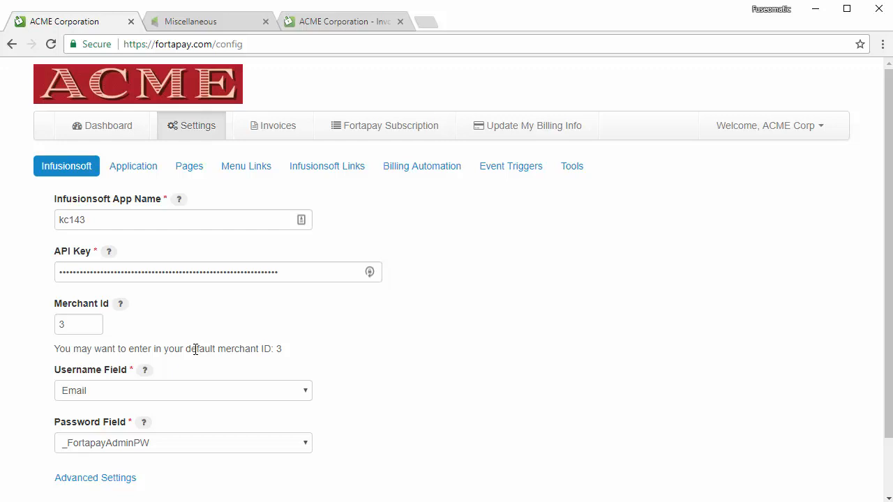
- Switch back to Infusionsoft and look up the ID of the Investway Test merchant account in the e-commerce settings
click(235, 26)
scroll(345, 190, up, 5)
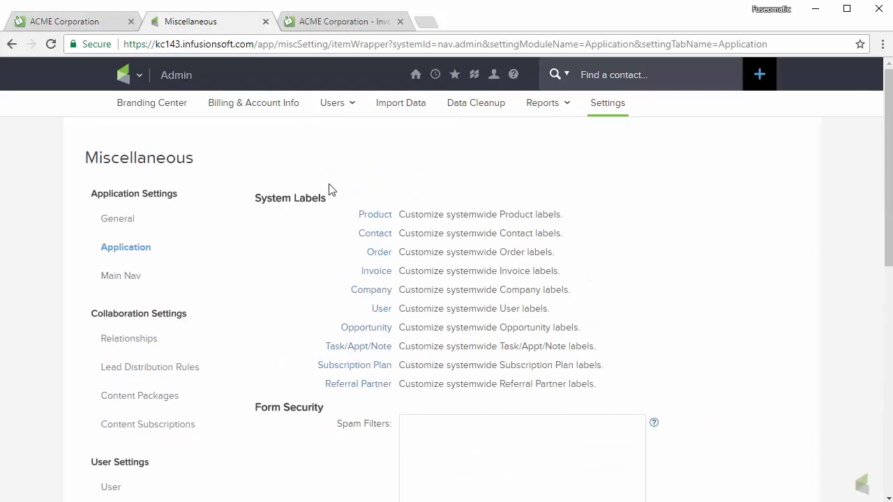
click(139, 78)
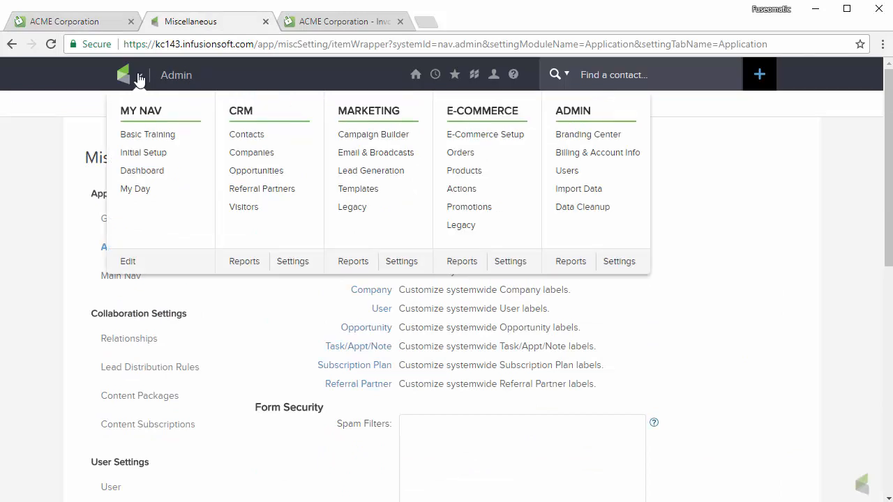
click(515, 266)
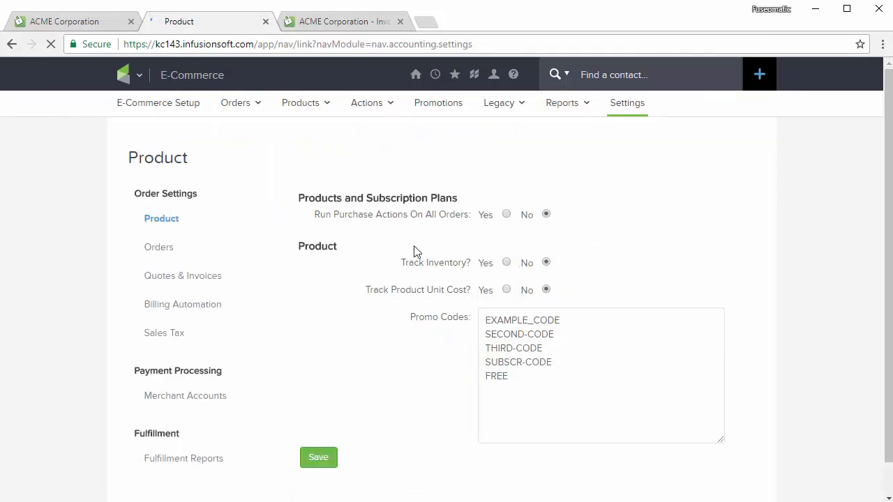
scroll(224, 272, down, 2)
click(206, 363)
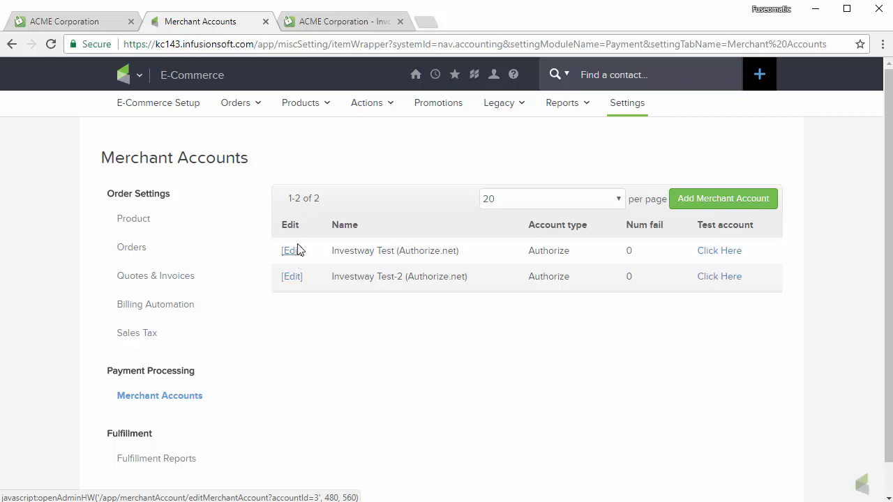
- Return to Fortapay and examine the advanced Infusionsoft settings, including the available password encryption methods
click(70, 22)
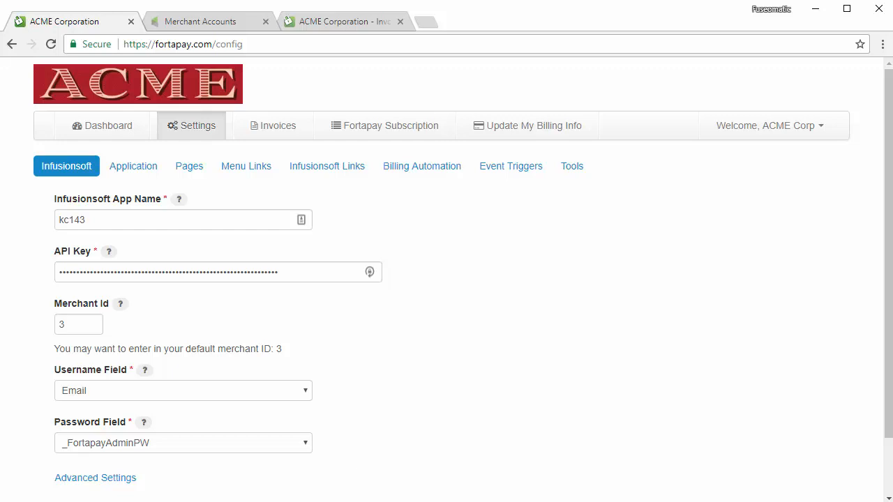
scroll(342, 446, down, 4)
scroll(440, 333, down, 1)
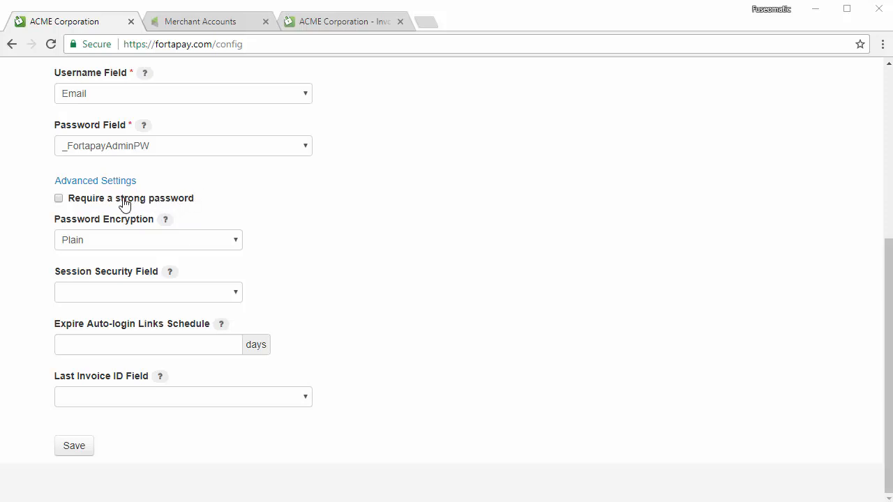
click(187, 243)
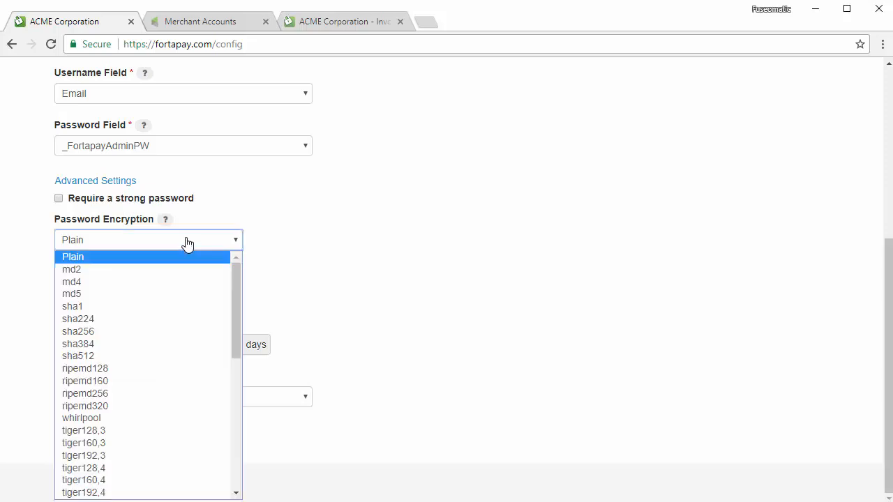
click(287, 214)
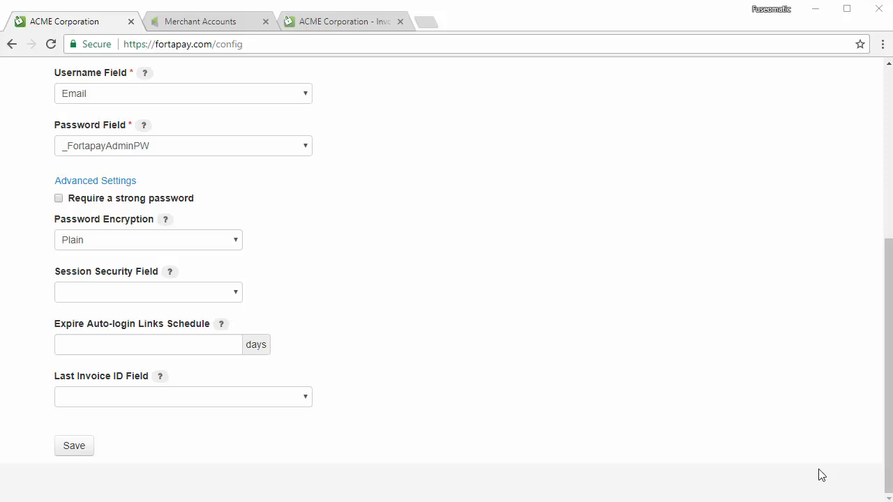
scroll(766, 399, up, 4)
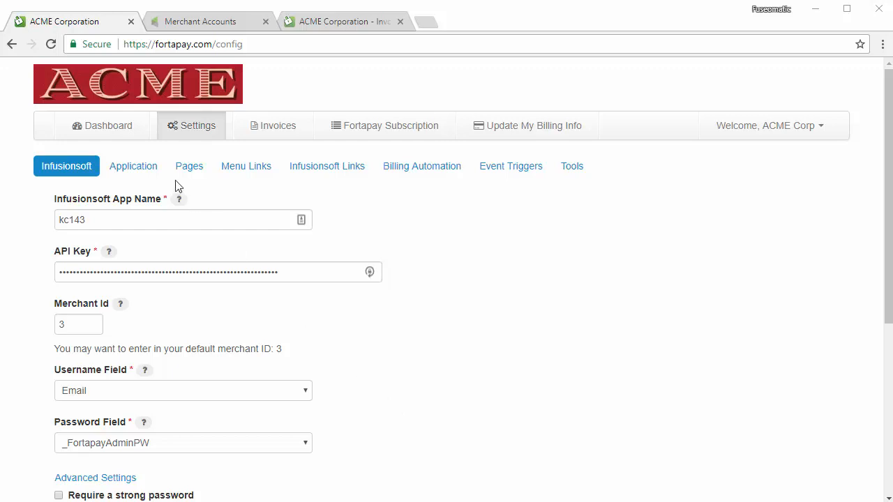
- Open the Application appearance settings and review the company name, logo and logo link fields
click(139, 168)
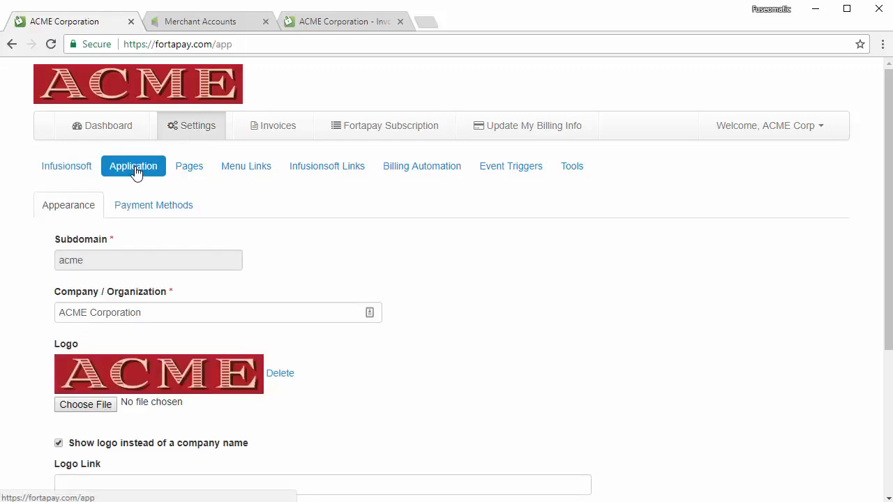
scroll(277, 227, down, 2)
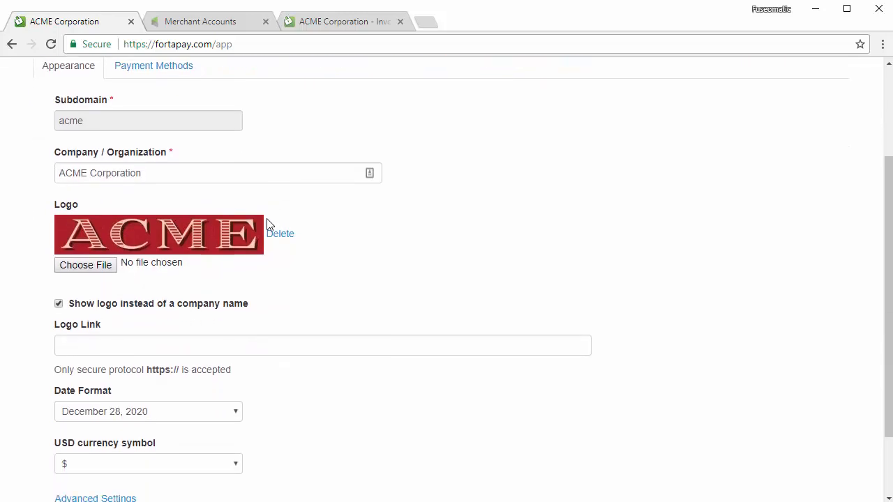
drag(144, 173, 64, 172)
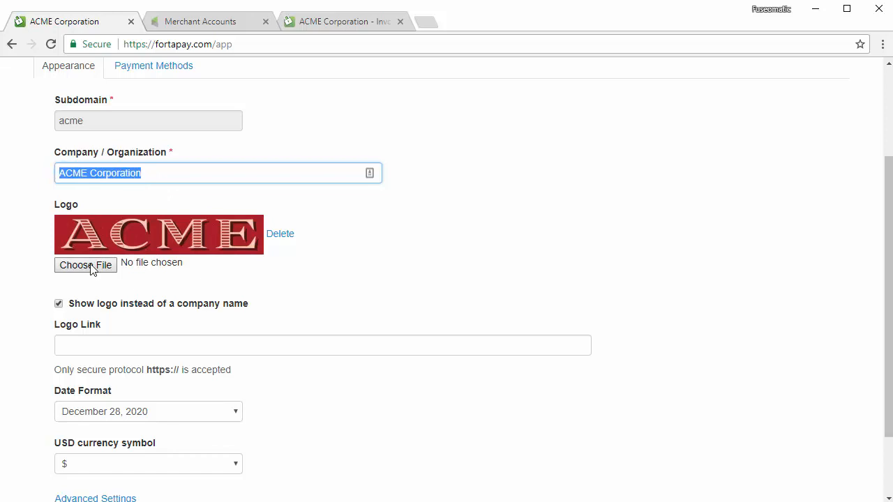
scroll(210, 265, down, 2)
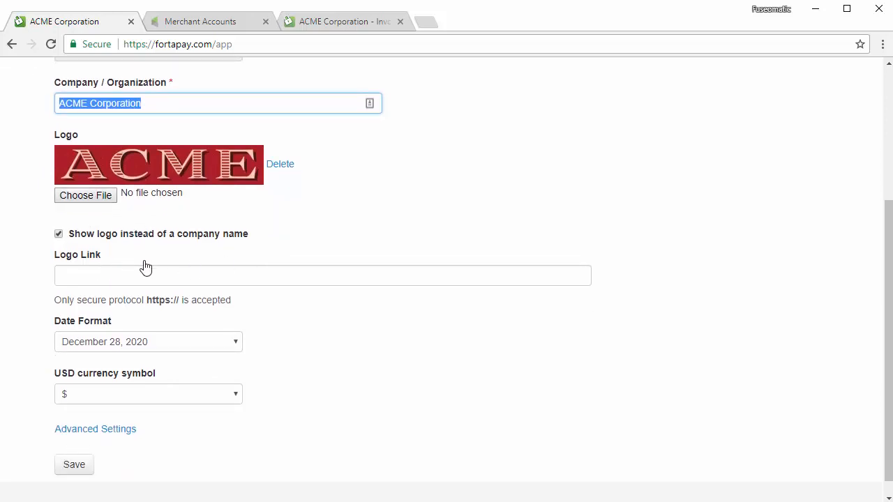
- Review the available date formats and USD currency symbols, leaving both selections as they are
click(212, 346)
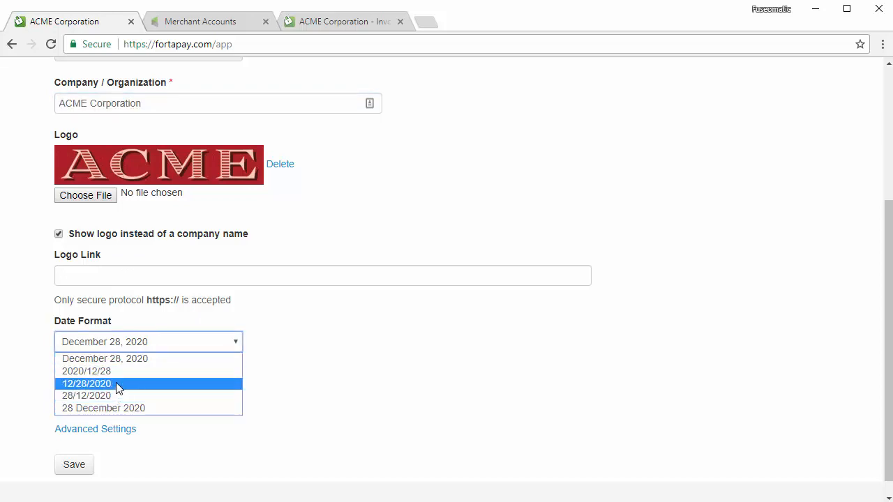
click(299, 333)
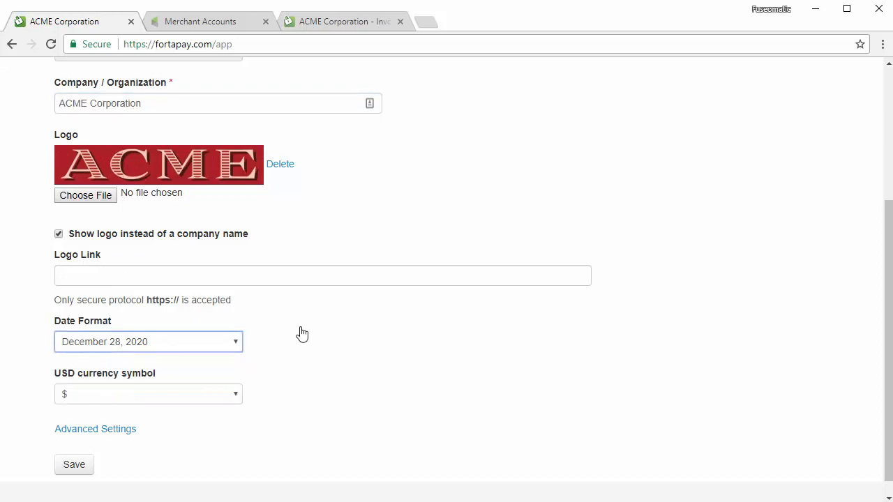
click(177, 393)
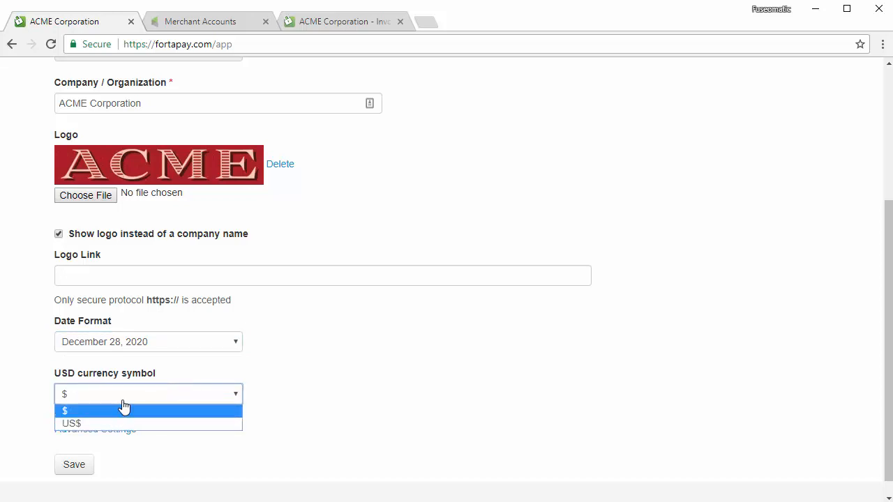
click(280, 388)
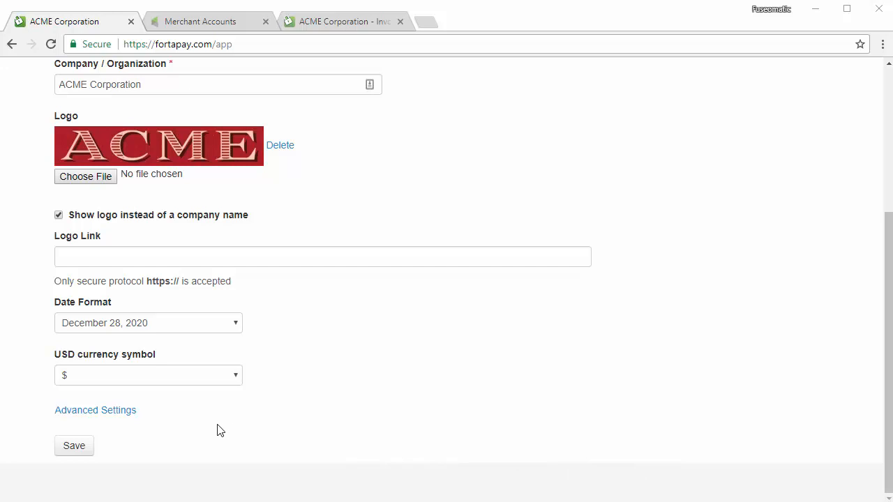
- Expand the advanced appearance settings, examine the Styles, Scripts and Footer Content fields, and collapse them again
click(126, 411)
scroll(126, 419, down, 3)
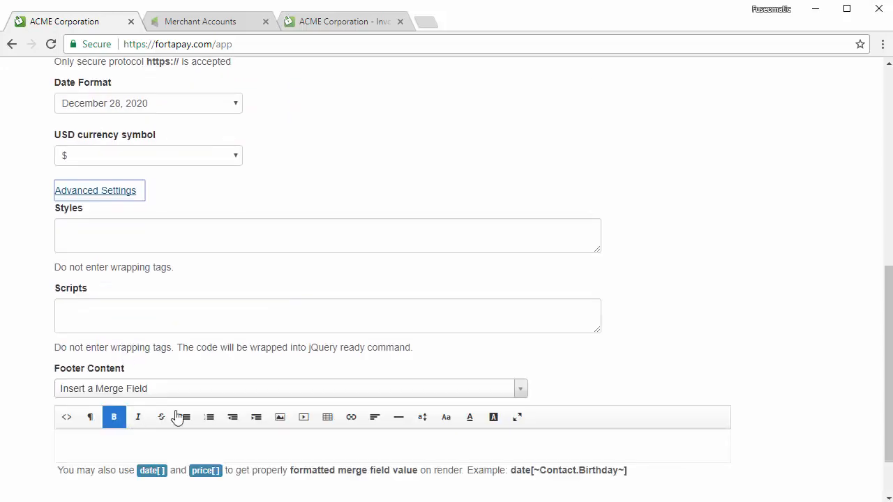
click(77, 226)
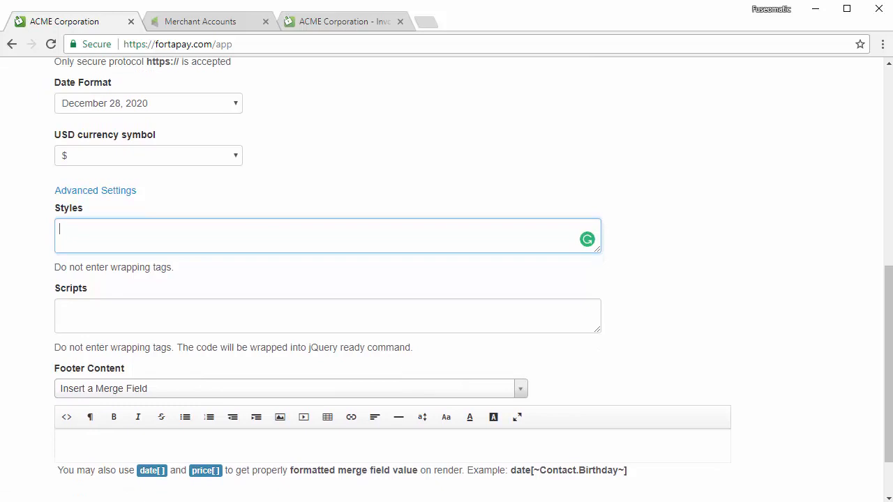
scroll(789, 498, down, 2)
click(139, 127)
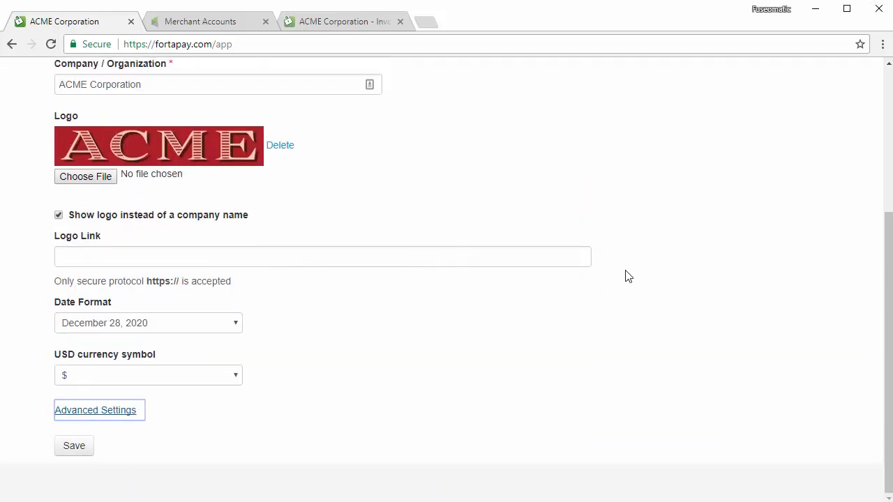
scroll(393, 374, up, 3)
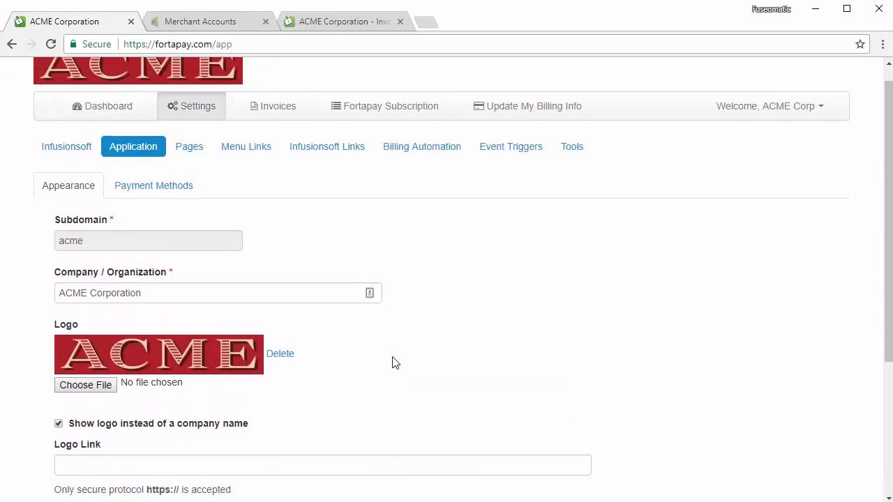
- Open the application's payment methods settings and switch Allow Partial Payment to No and back to Yes
click(146, 209)
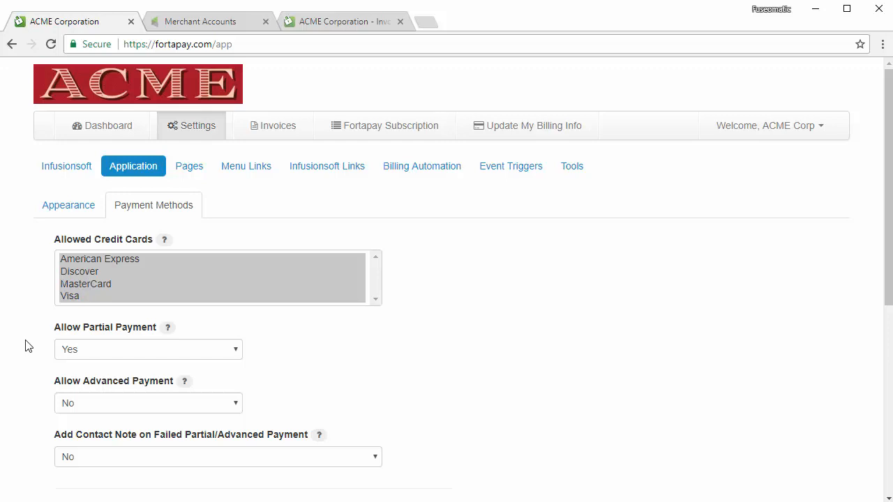
click(127, 348)
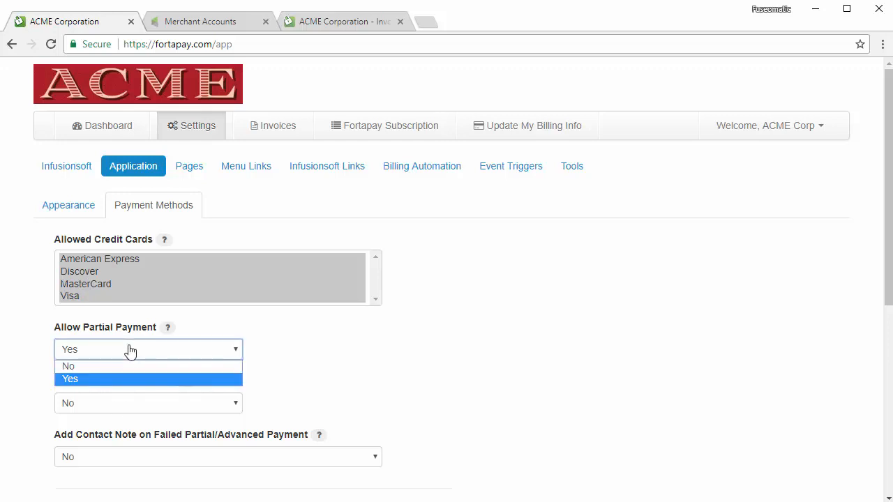
click(84, 366)
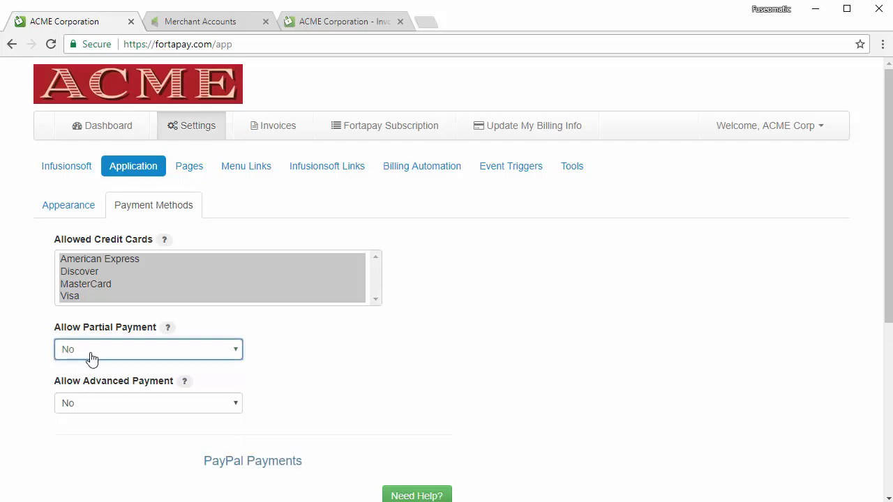
click(149, 356)
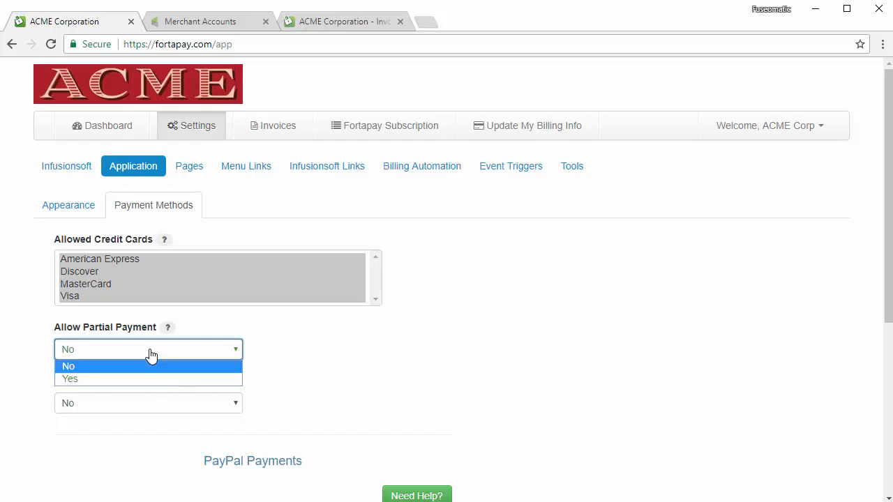
click(98, 380)
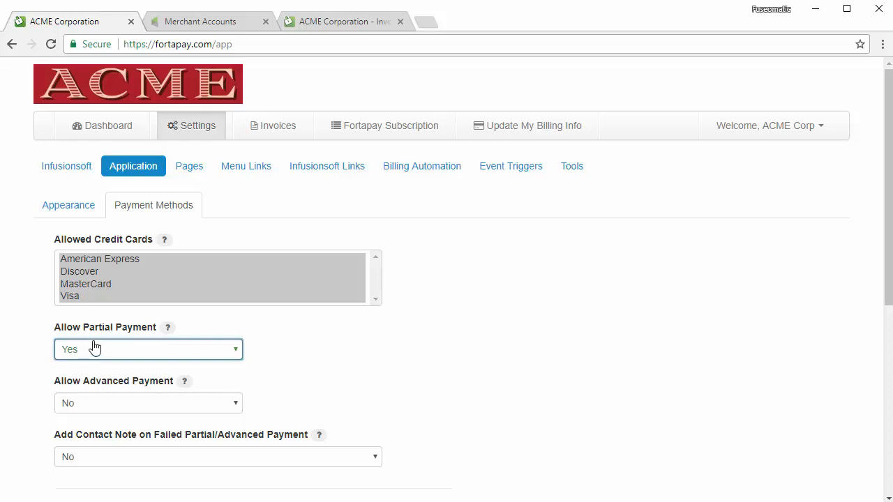
- Set Allow Advanced Payment to Yes
click(123, 403)
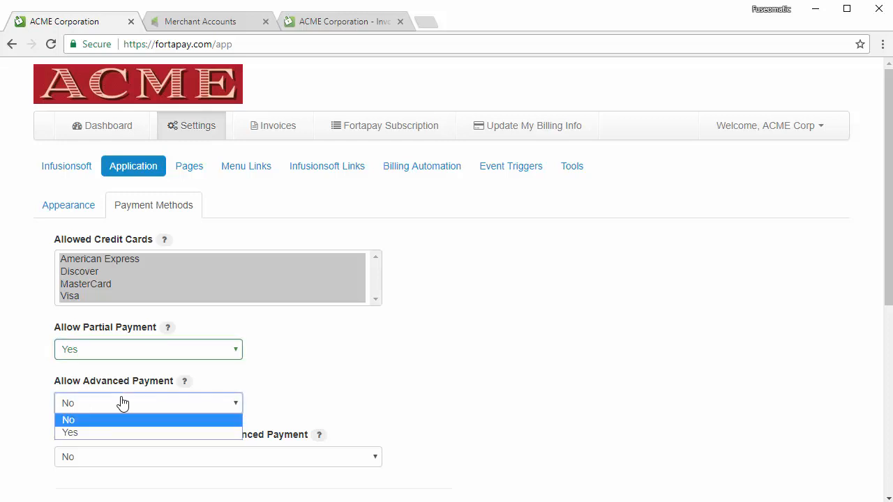
click(88, 432)
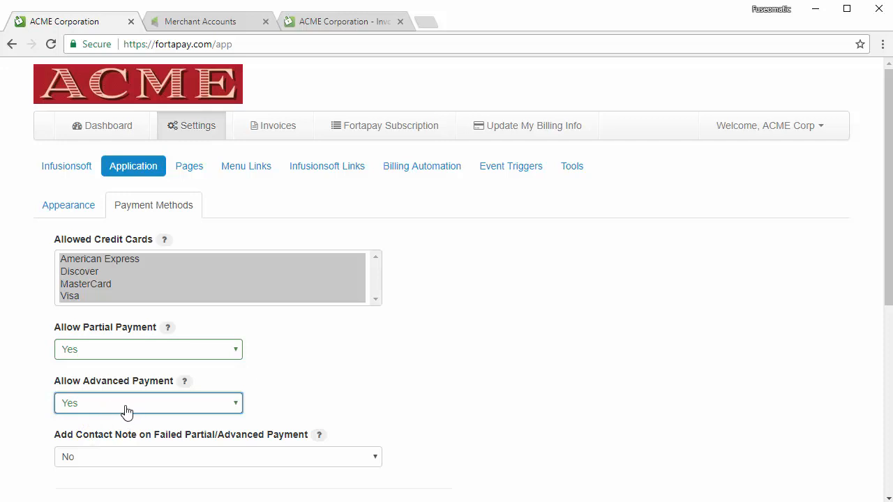
- Set Allow Advanced Payment to No and Add Contact Note on Failed Partial/Advanced Payment to Yes
click(127, 410)
click(89, 420)
scroll(562, 484, down, 1)
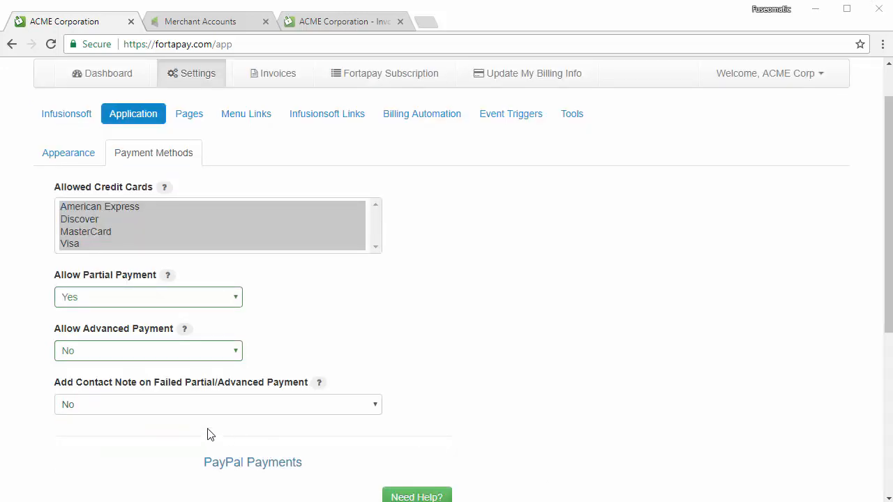
click(120, 403)
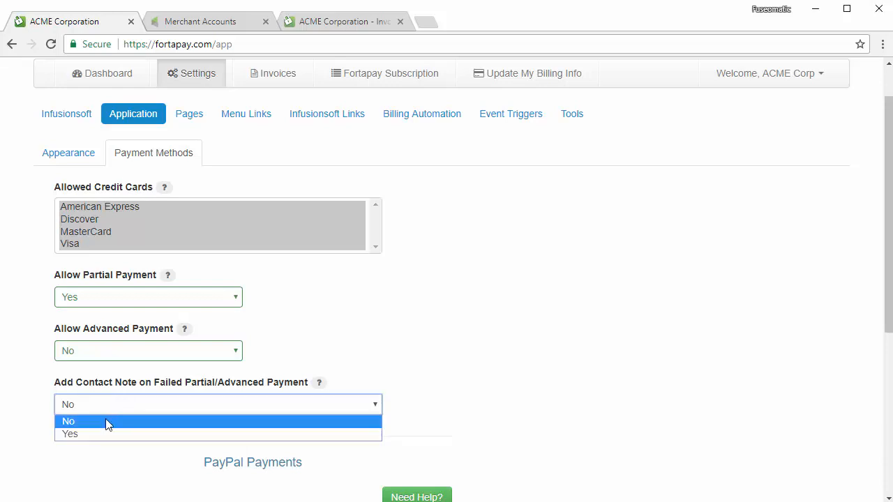
click(95, 434)
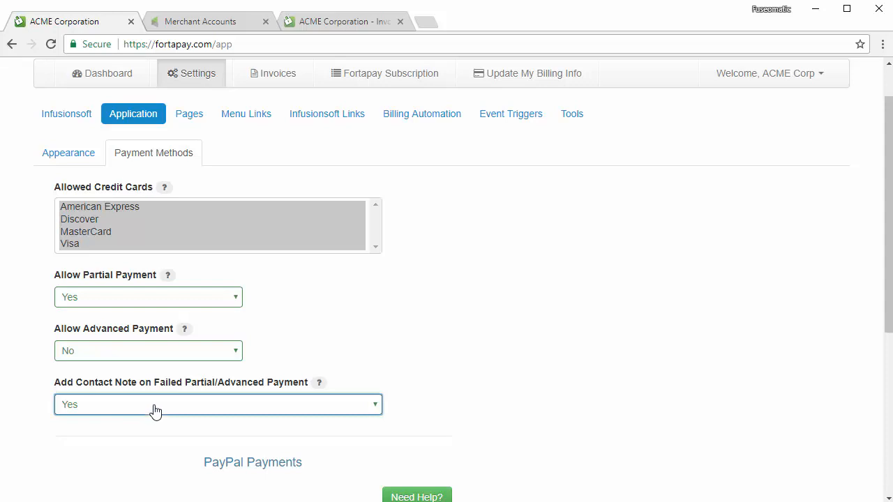
- Review the PayPal email address and currency settings, and switch PayPal Payments off
scroll(490, 352, down, 3)
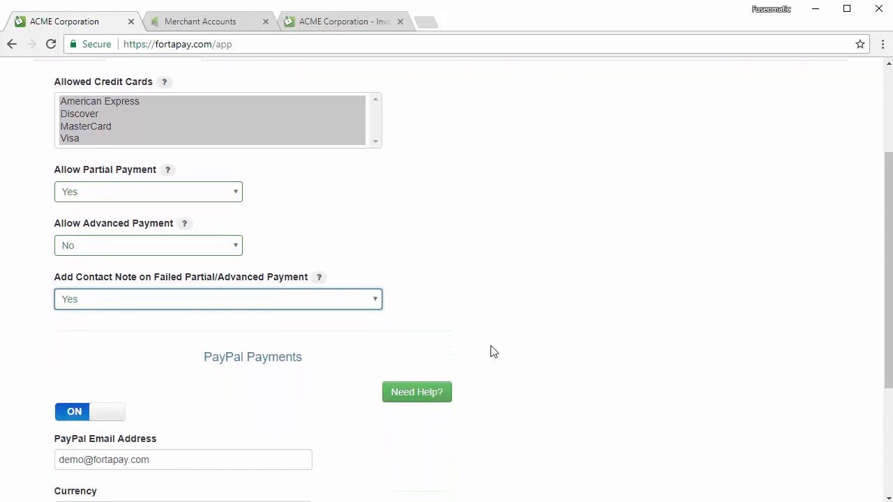
scroll(413, 349, down, 1)
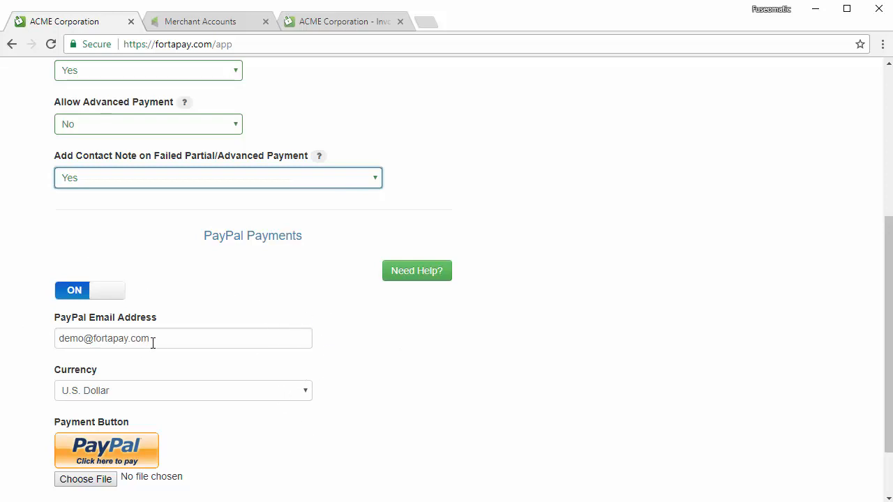
drag(157, 339, 60, 335)
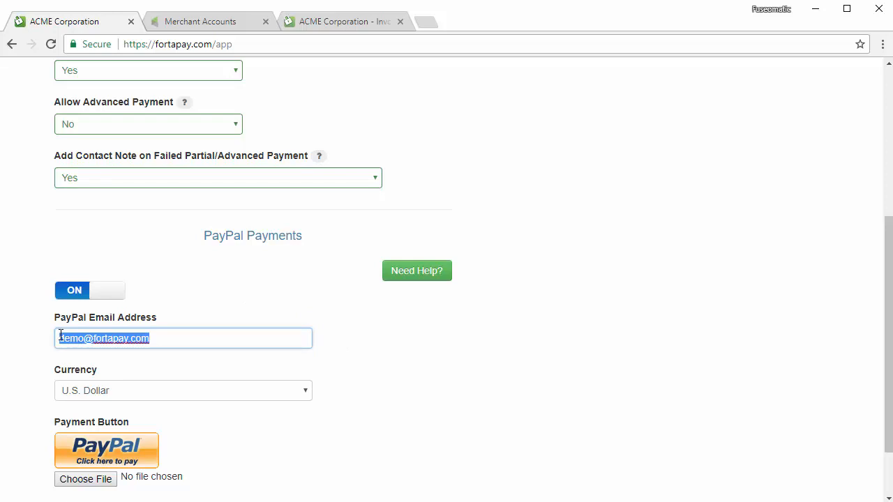
click(140, 390)
click(387, 381)
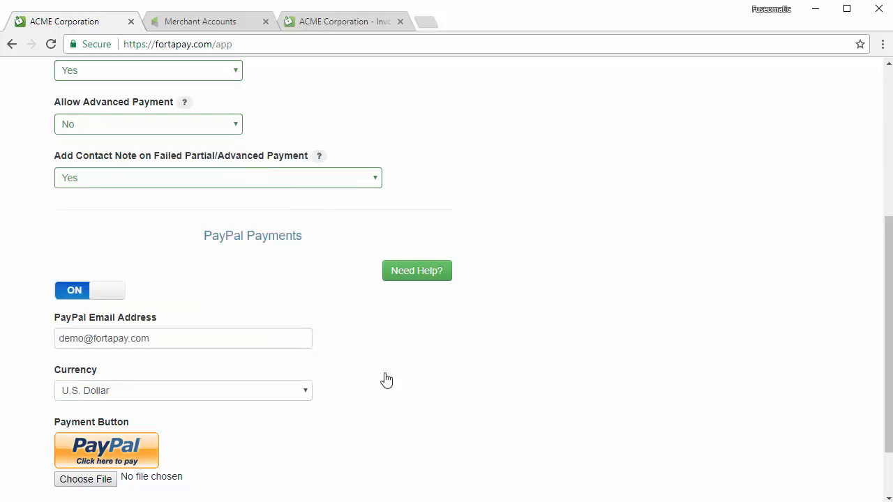
click(95, 293)
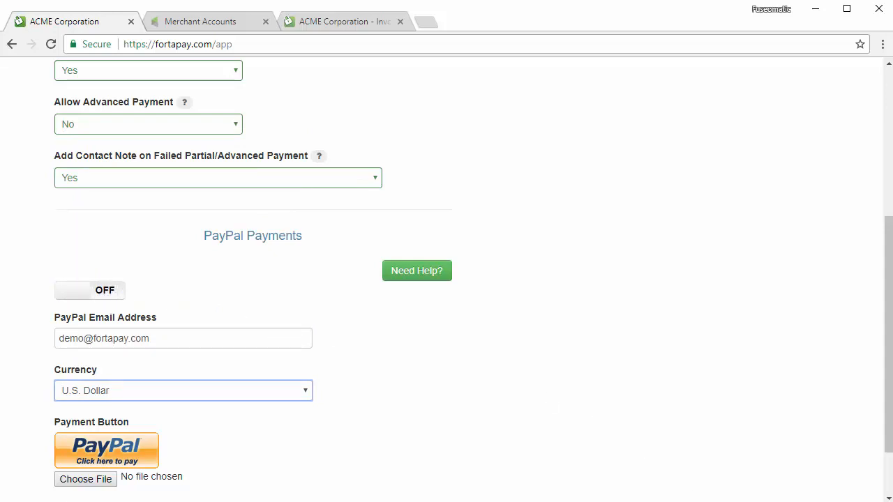
scroll(351, 245, up, 4)
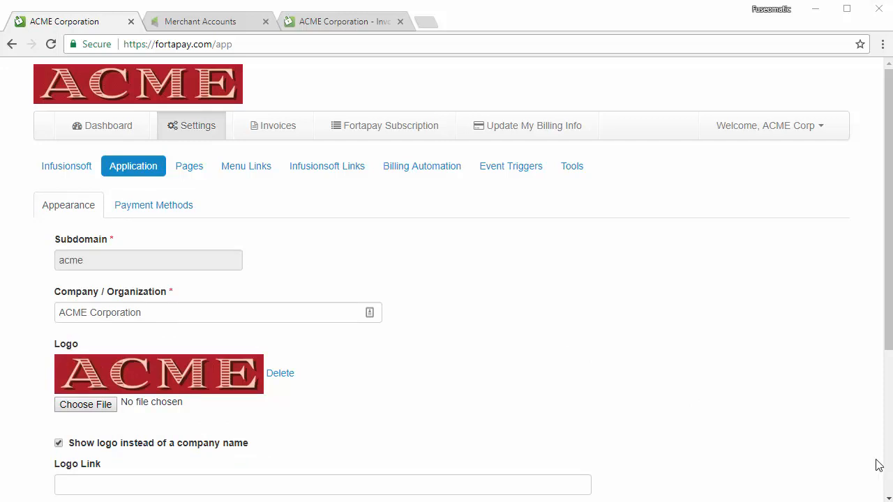
- Open the Tools settings, find the customer contact by first name, and log in as that contact
click(572, 170)
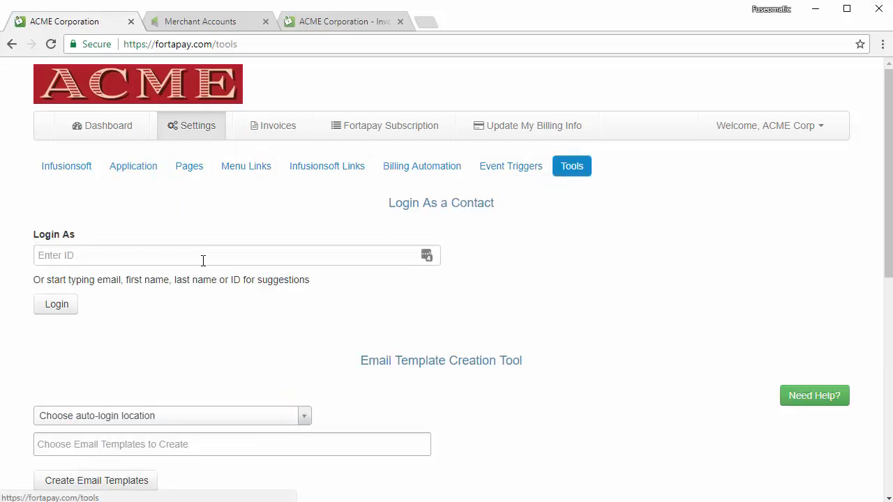
click(100, 256)
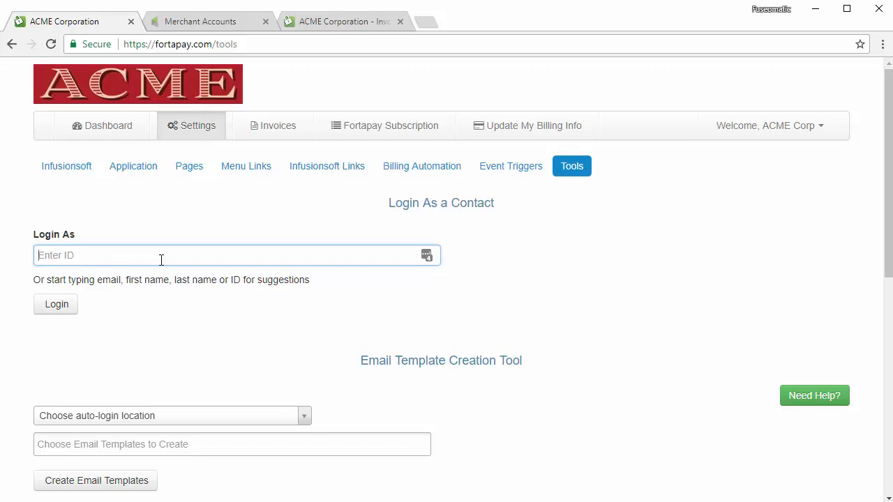
text(wile)
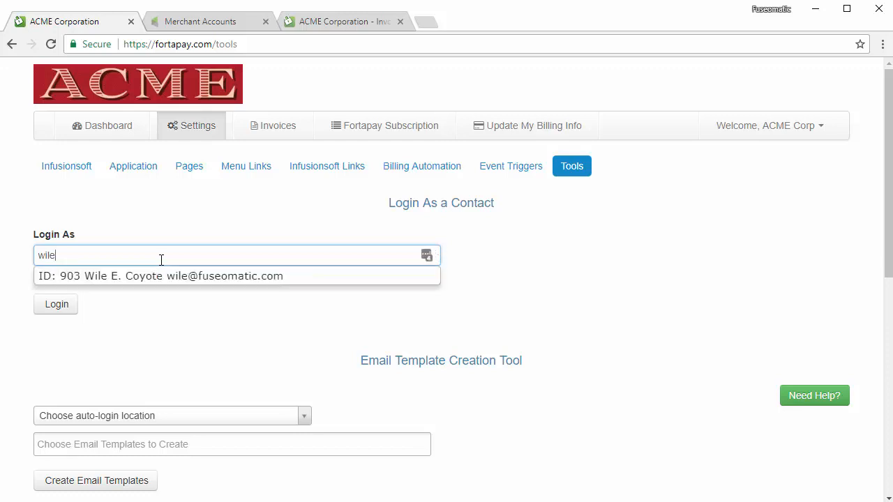
click(172, 278)
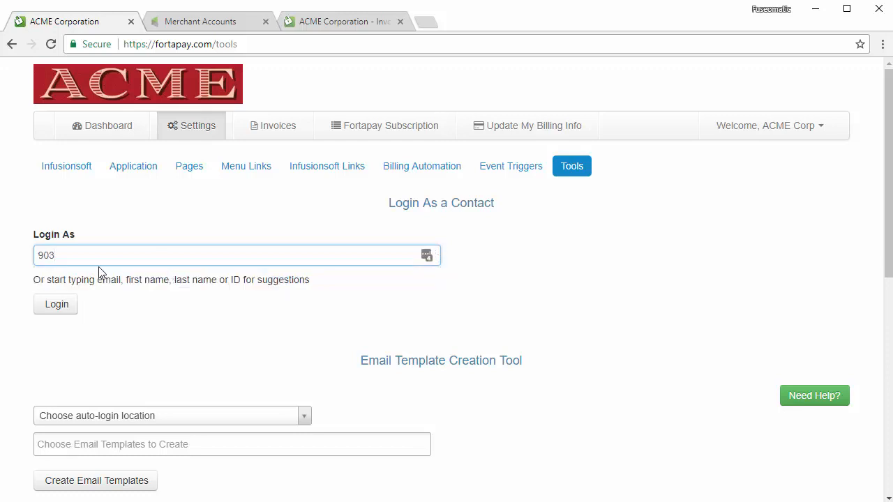
click(58, 309)
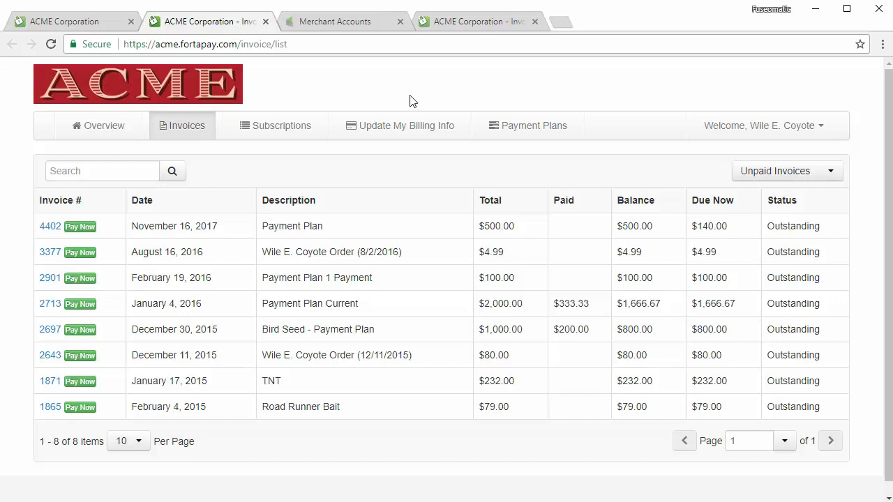
- Review the customer portal's Overview, Invoices, Subscriptions, Update My Billing Info and Payment Plans pages in turn
click(105, 129)
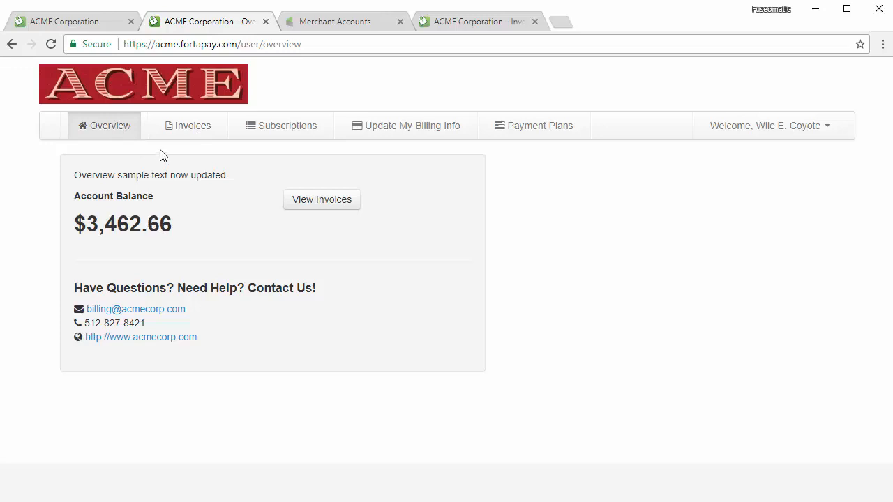
click(183, 129)
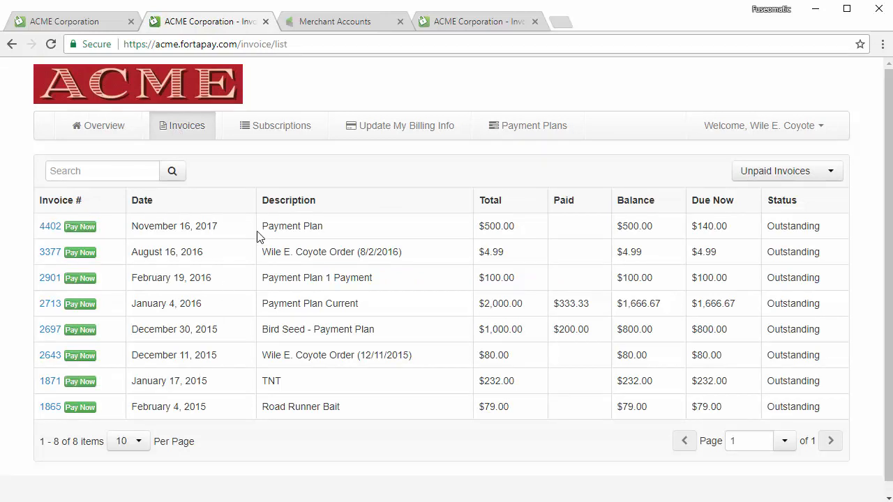
click(284, 127)
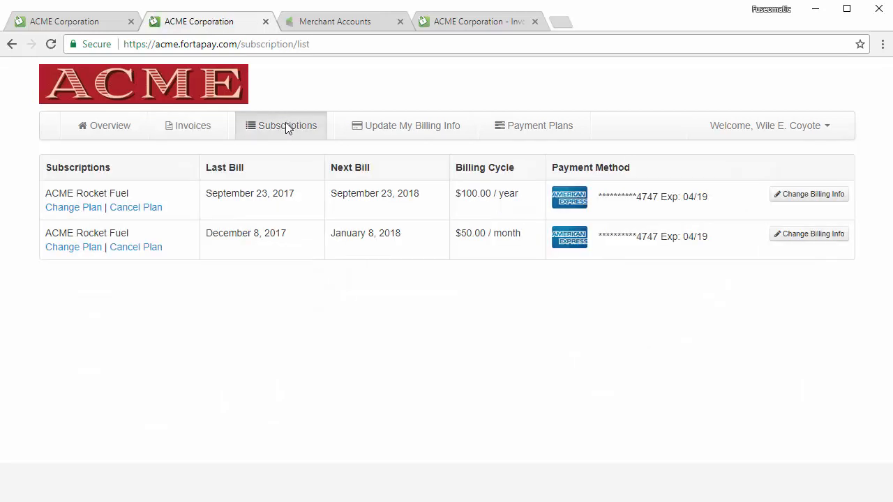
click(402, 126)
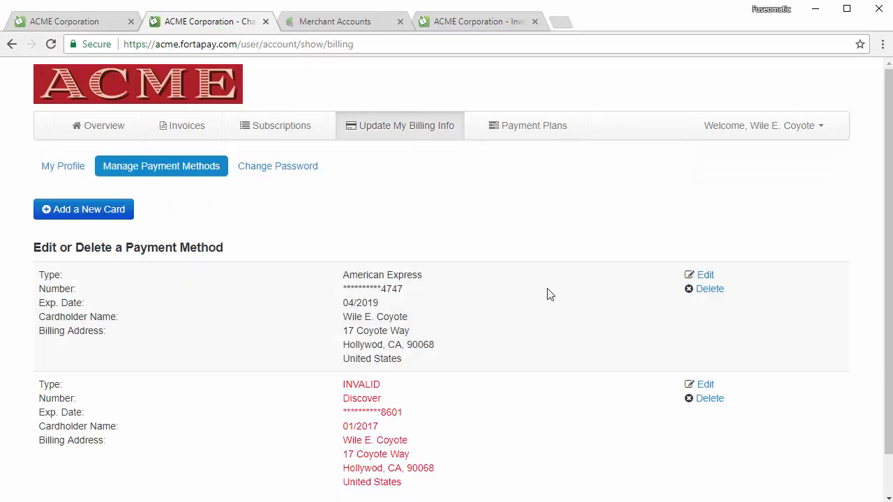
click(538, 131)
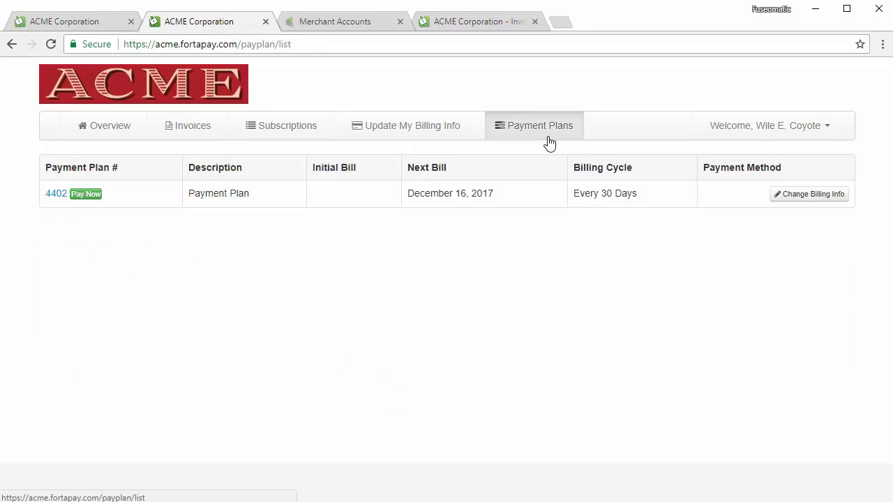
- Open the customer's profile, examine its General Information fields, and review the saved cards under Manage Payment Methods
click(705, 126)
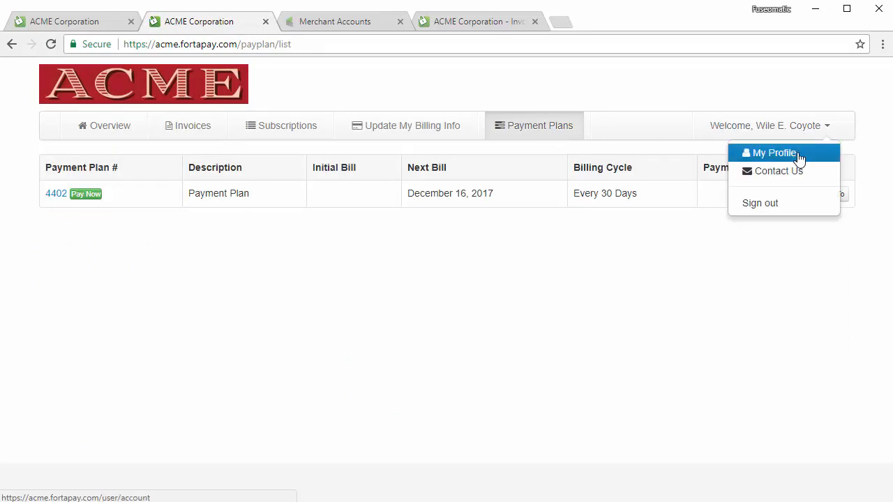
click(800, 155)
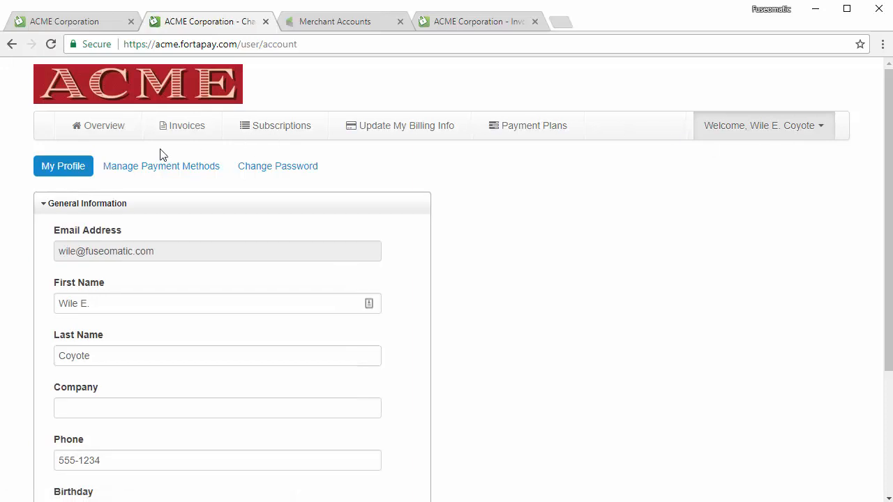
scroll(484, 256, down, 1)
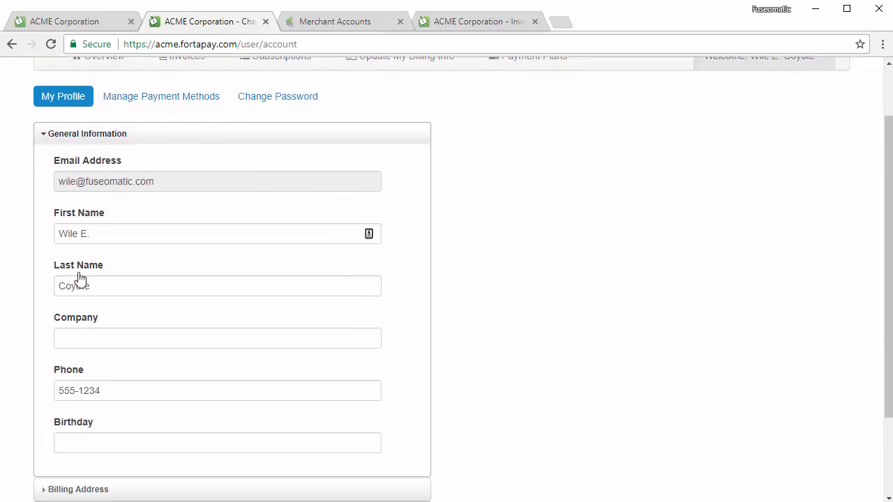
scroll(79, 277, down, 2)
scroll(297, 371, up, 3)
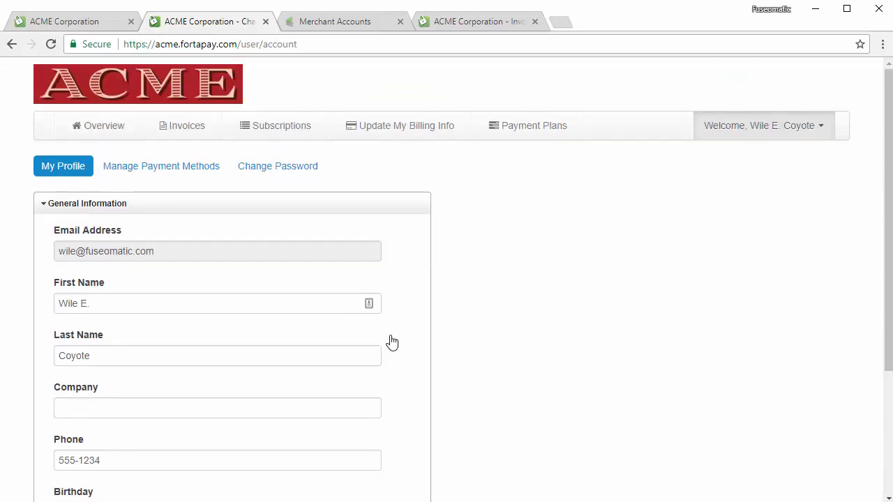
click(173, 167)
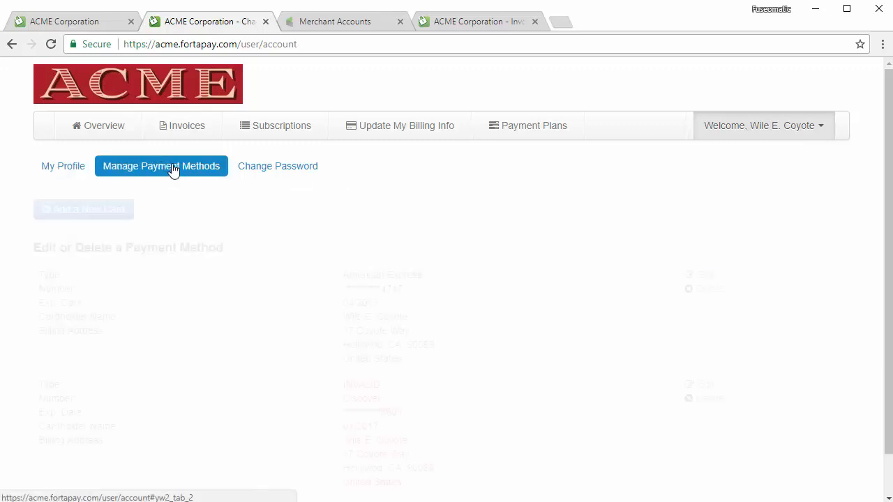
scroll(444, 315, down, 1)
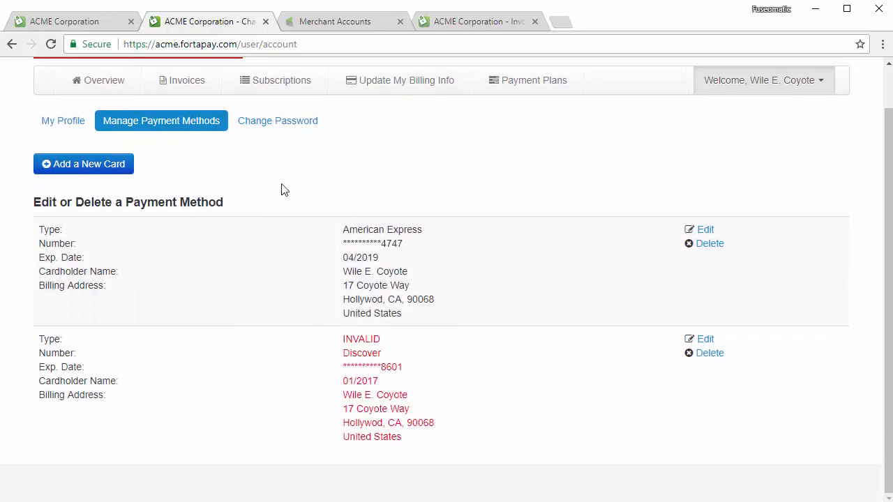
scroll(270, 304, up, 1)
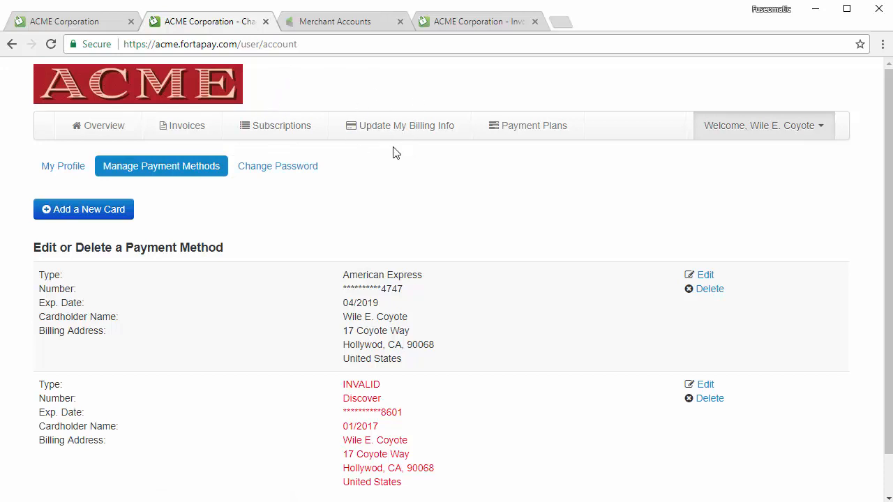
- Return to the admin account and examine the Overview page's content and notification options in the Pages settings
click(78, 24)
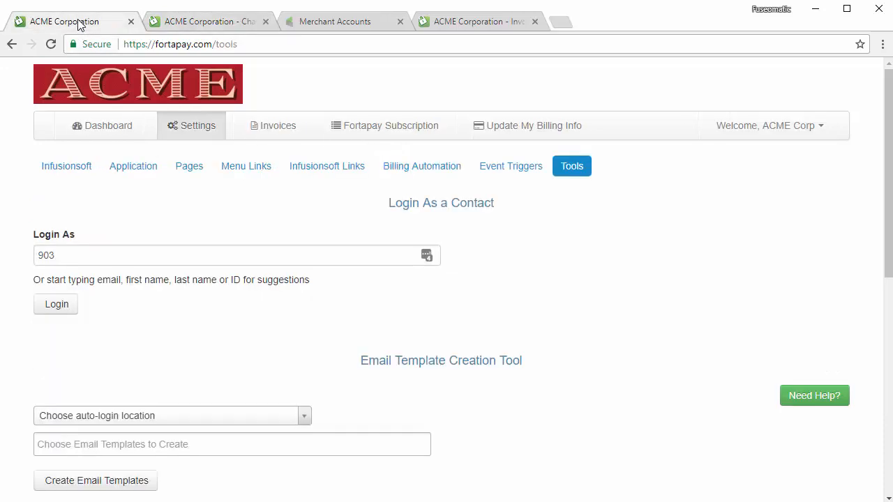
click(190, 167)
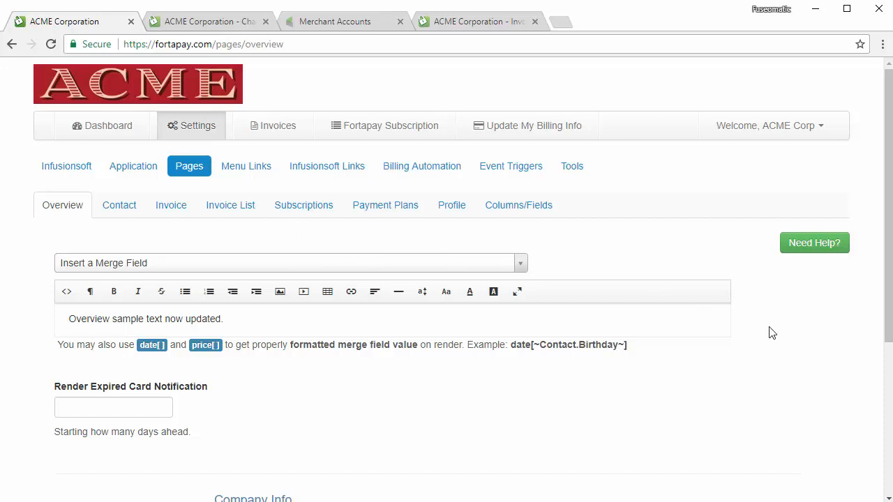
scroll(773, 333, down, 1)
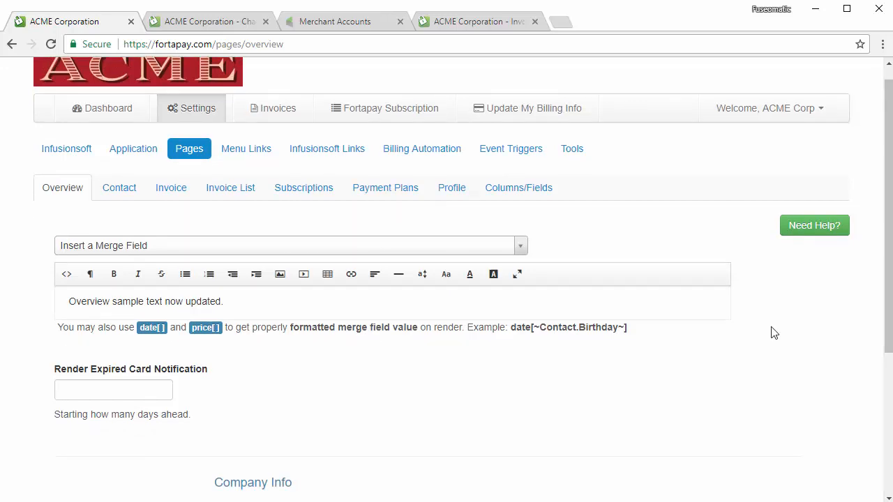
scroll(773, 333, down, 1)
scroll(772, 333, up, 2)
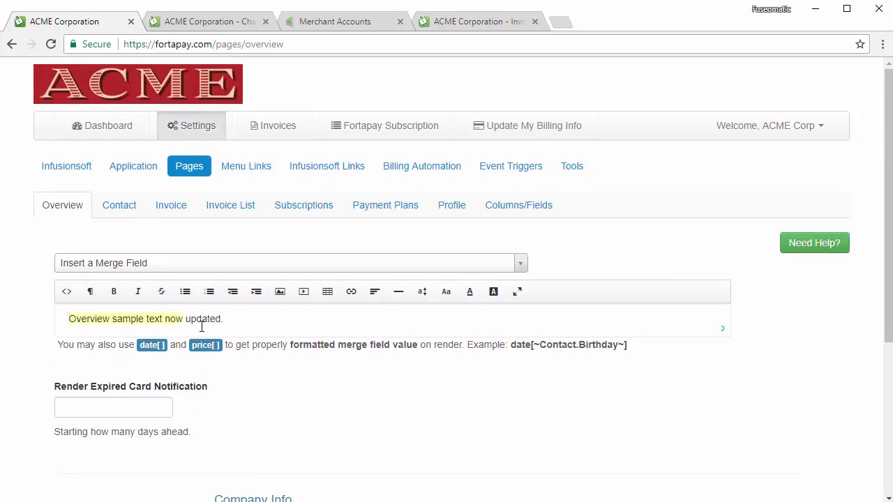
- Switch to the customer portal and highlight the custom sample text on its Overview page
click(241, 27)
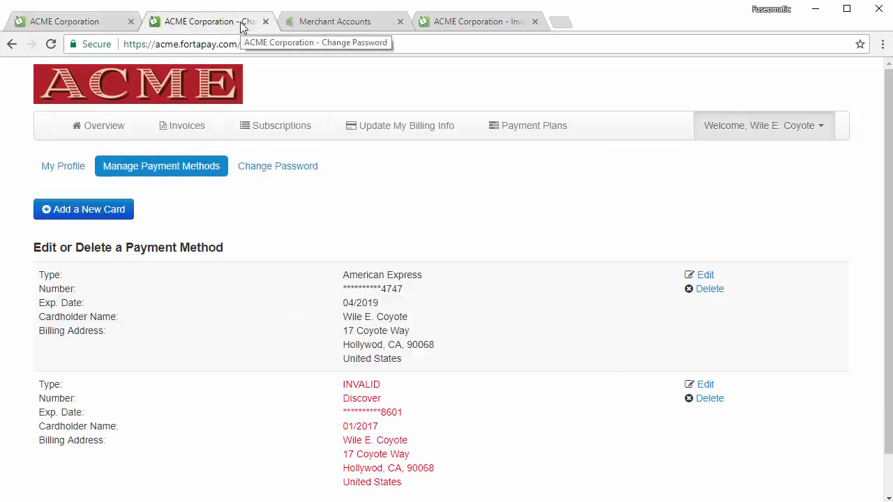
click(79, 134)
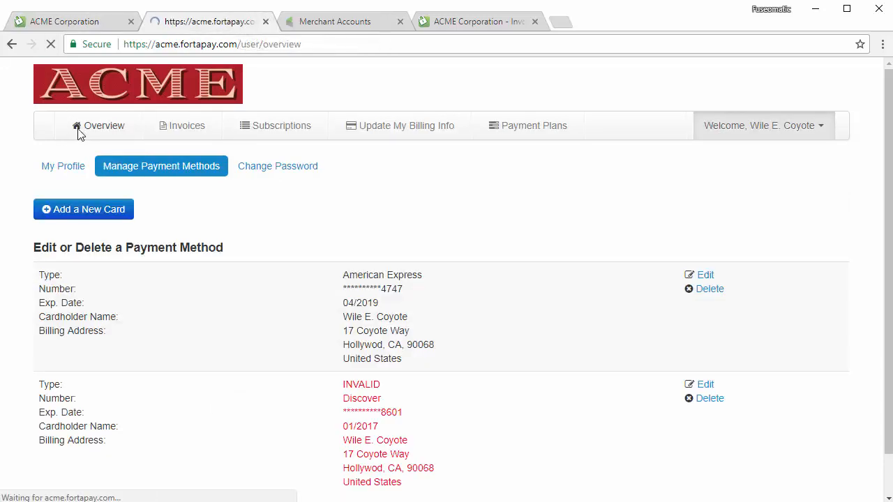
drag(73, 179, 230, 180)
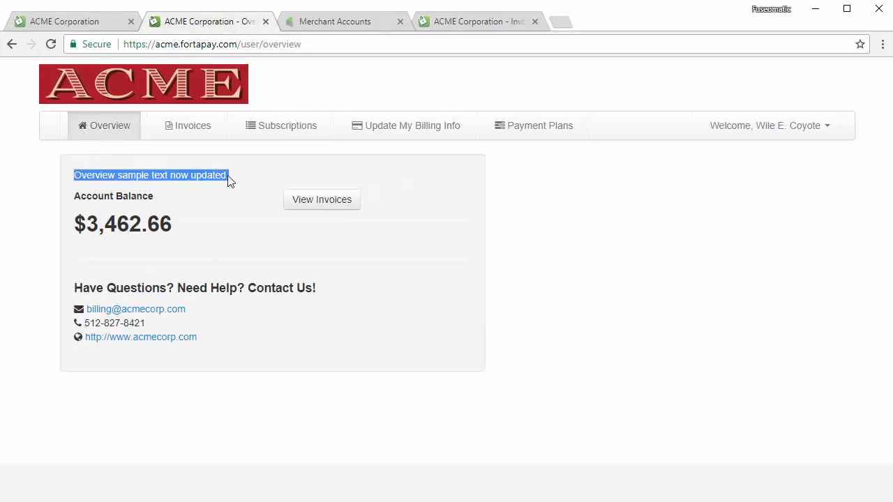
- Back in the admin's Overview page settings, set Render Expired Card Notification to 30 days ahead
click(68, 20)
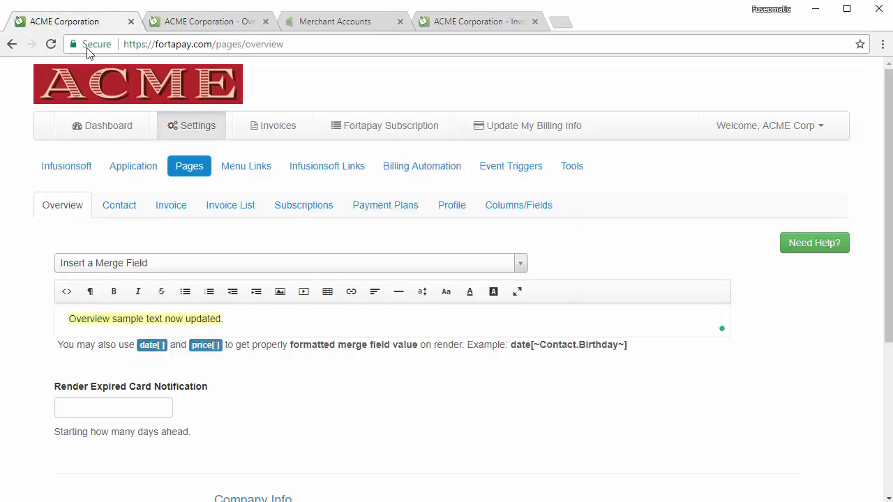
click(95, 409)
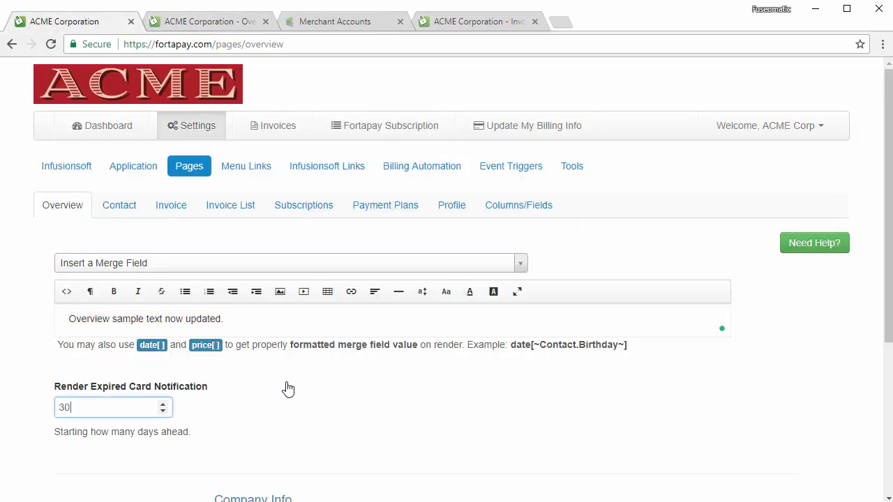
- Save the Overview page settings and reload the customer portal's Overview page to apply them
scroll(316, 401, down, 2)
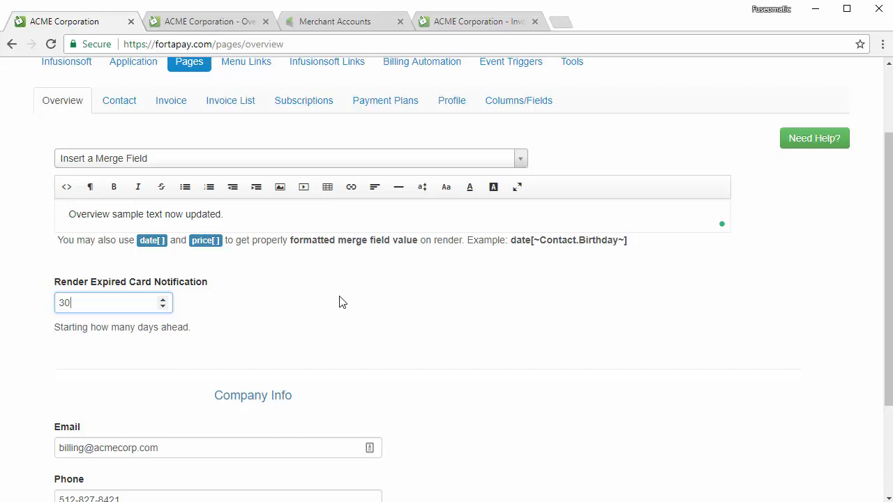
scroll(341, 309, down, 2)
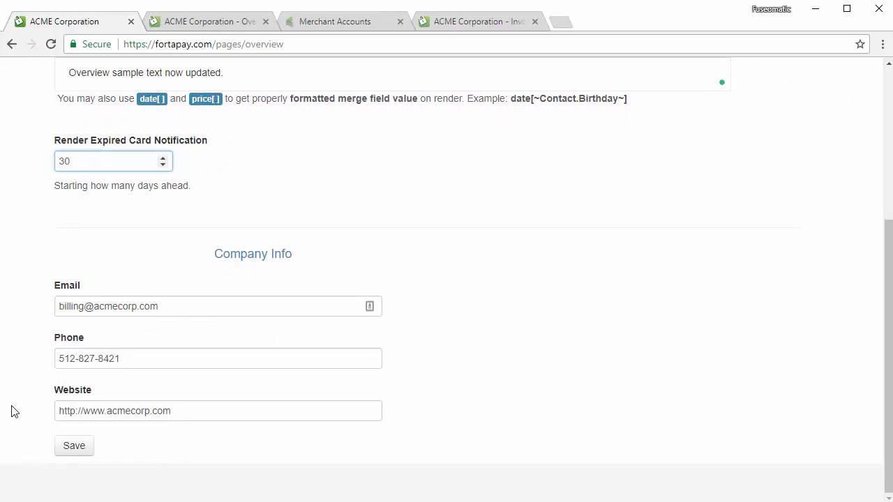
click(73, 450)
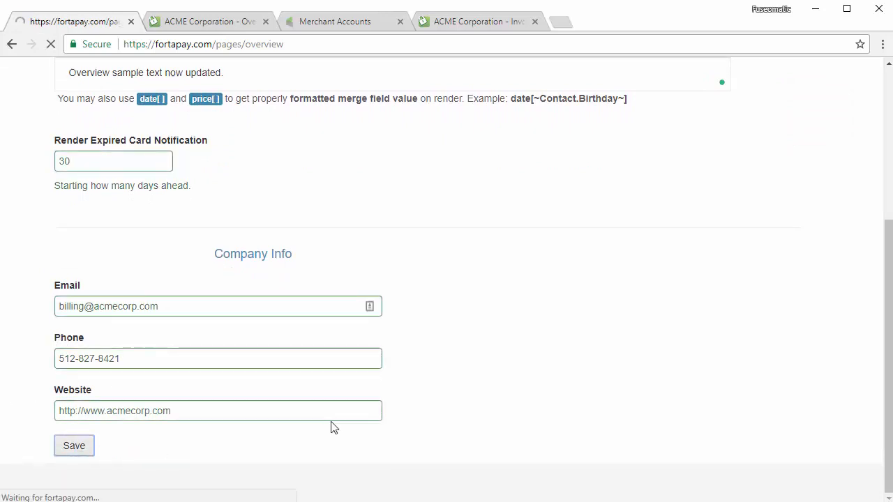
click(218, 22)
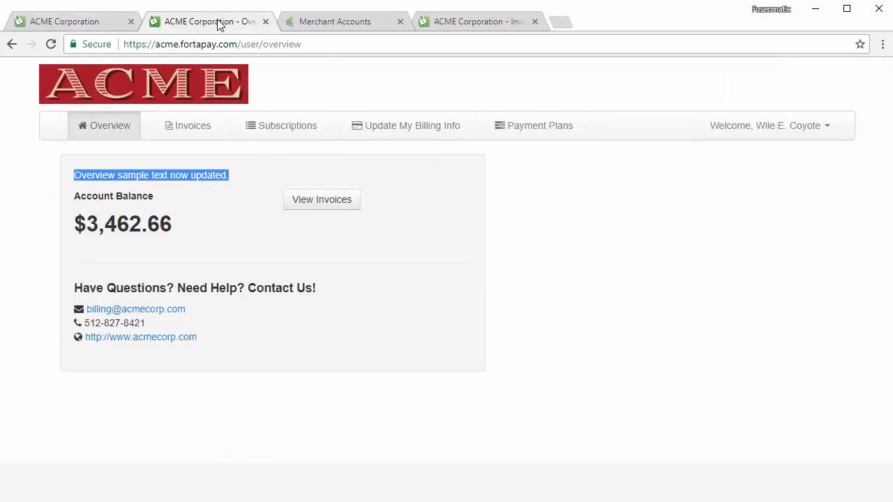
click(51, 44)
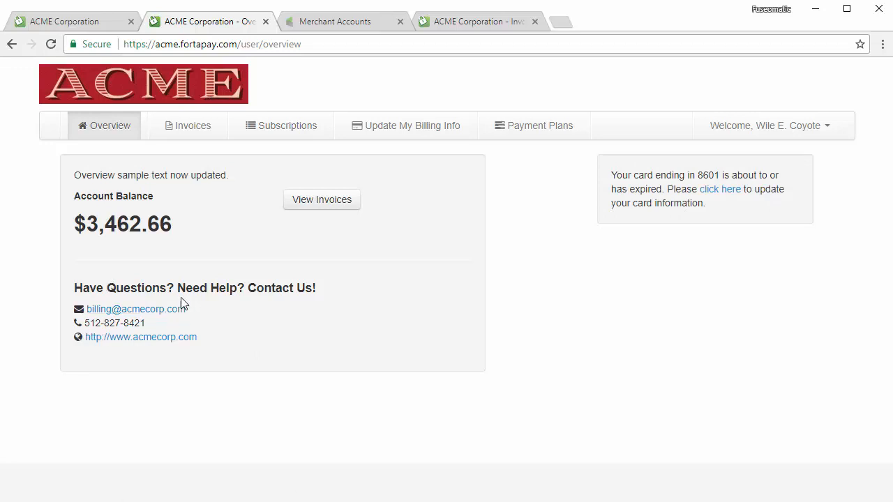
- In the admin's Pages settings, open the Contact page and examine its content in HTML source view
click(77, 21)
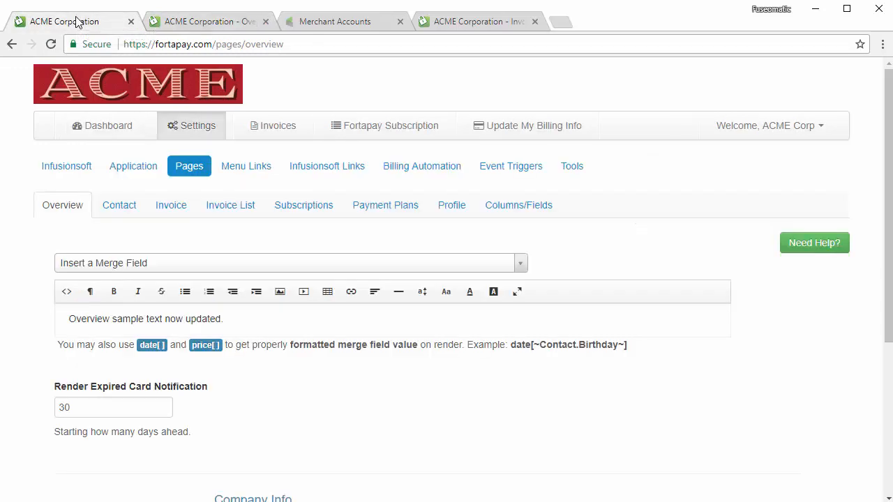
click(132, 209)
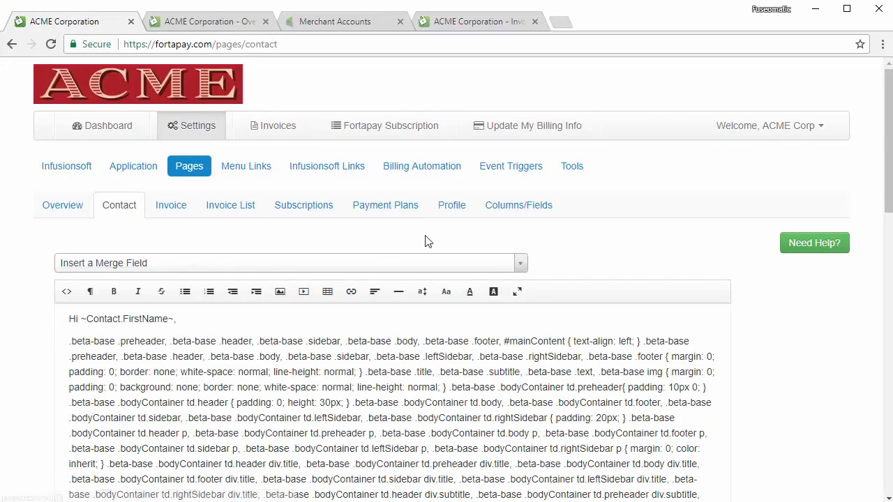
scroll(628, 235, down, 3)
scroll(628, 270, up, 3)
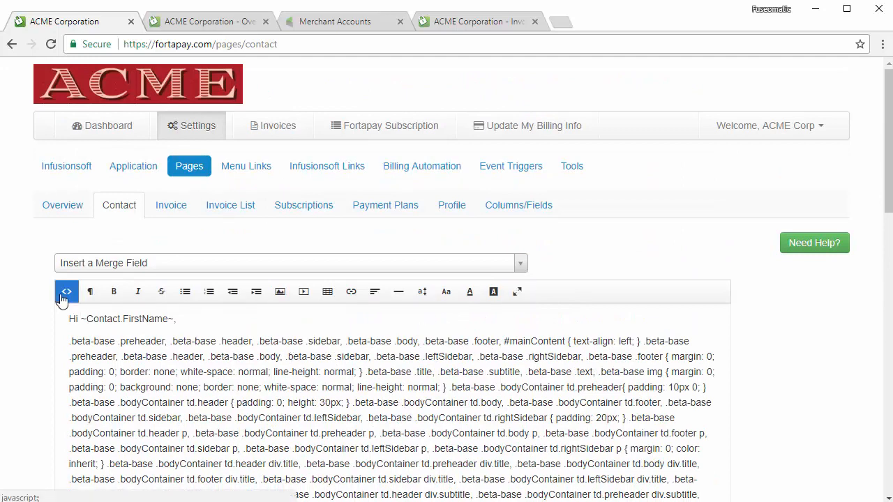
click(66, 292)
scroll(334, 266, down, 10)
scroll(338, 268, up, 4)
scroll(337, 268, up, 15)
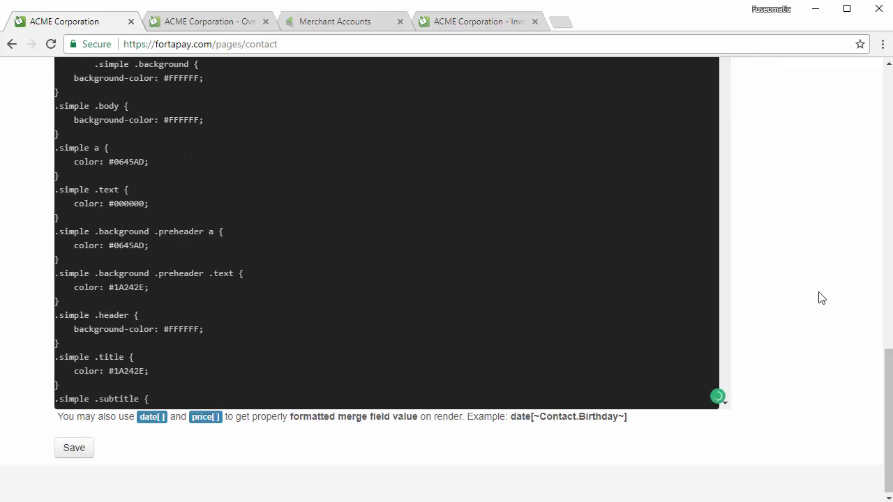
scroll(820, 293, up, 10)
scroll(827, 273, up, 4)
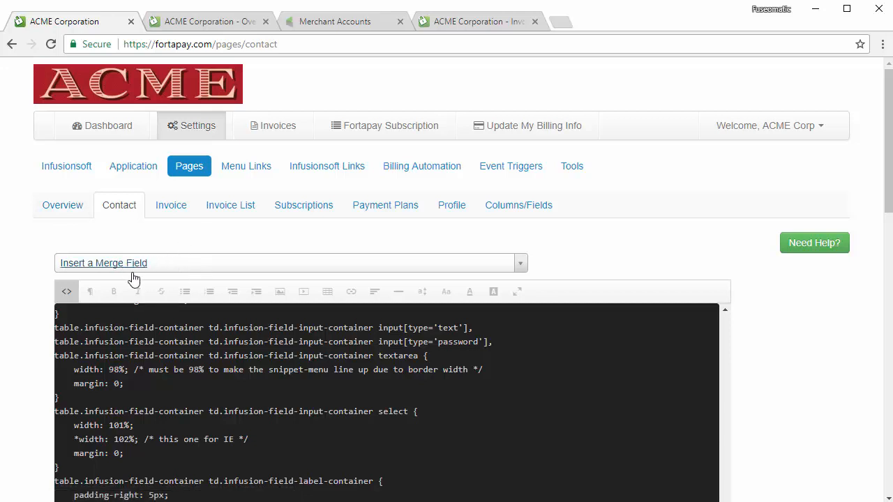
- Switch to the customer portal, open its Contact Us page, and check the form's First Name and Email fields
click(219, 22)
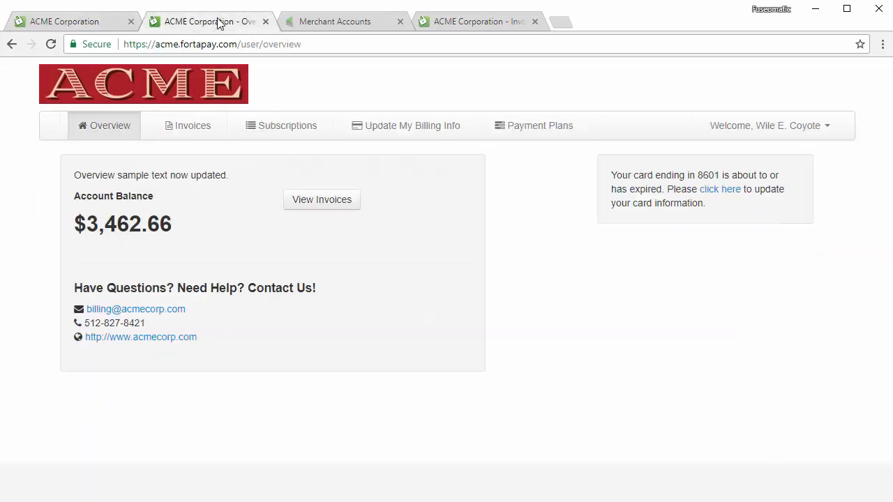
click(793, 127)
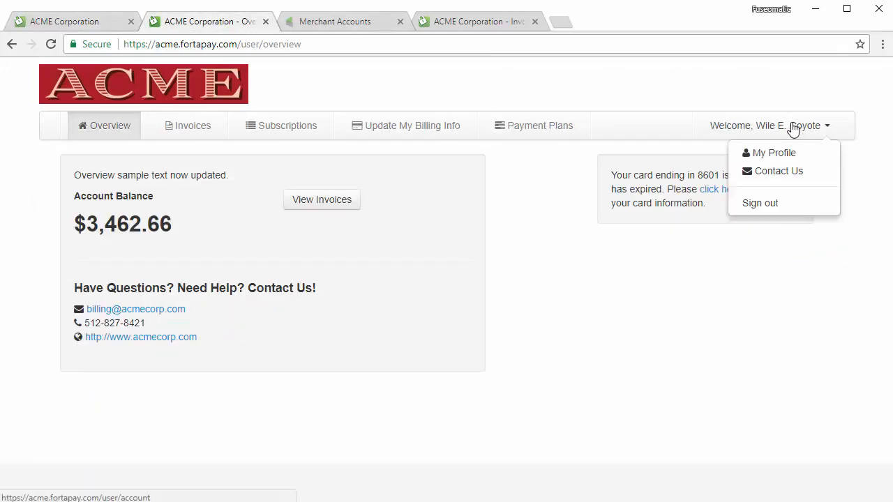
click(803, 172)
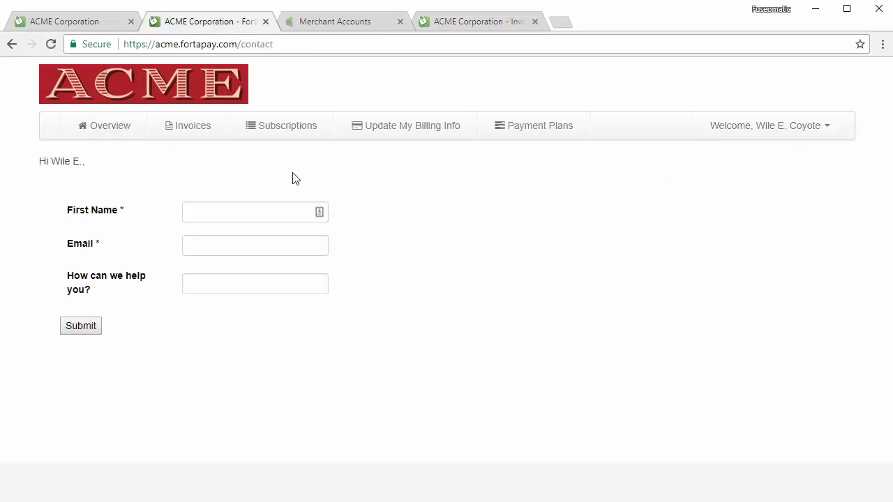
click(199, 207)
click(205, 239)
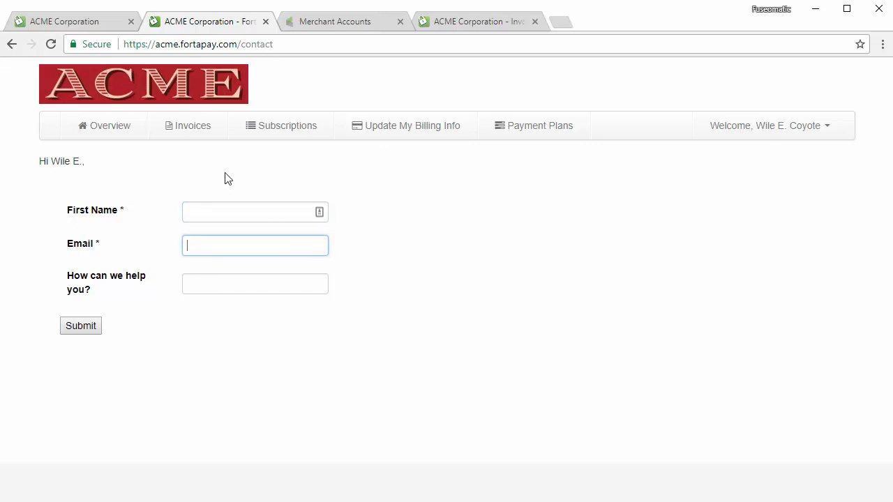
- Return to the admin's Pages settings, open the Invoice page, and examine the Invoice Top content
click(88, 26)
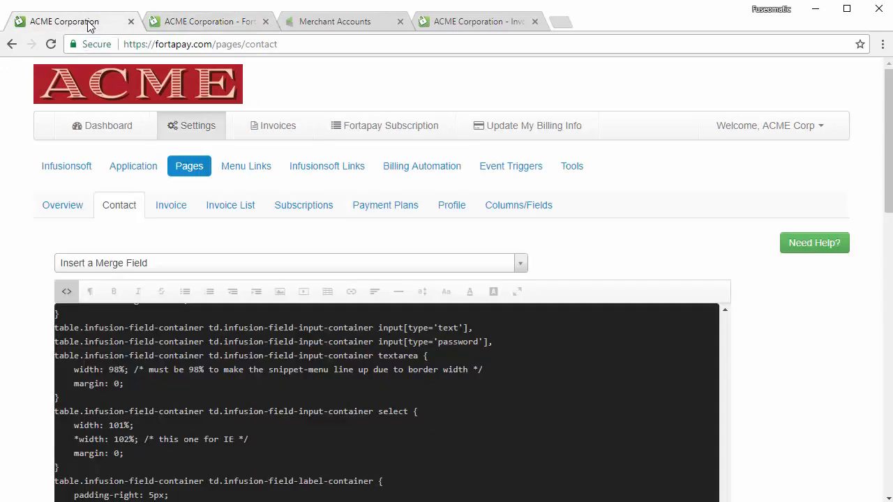
click(169, 212)
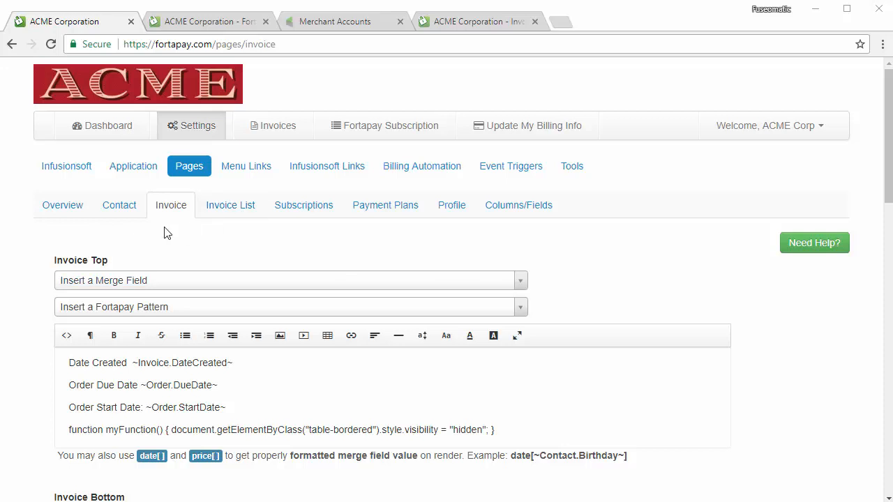
scroll(384, 268, down, 1)
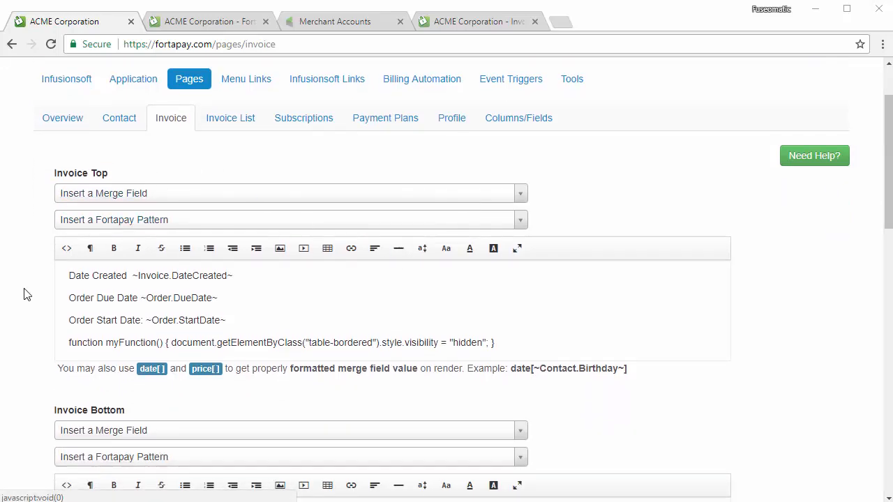
scroll(28, 293, down, 1)
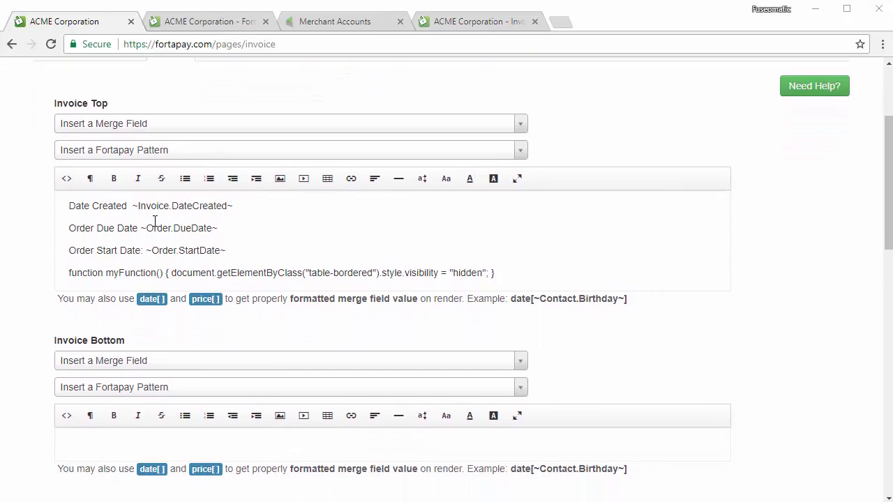
scroll(97, 301, down, 2)
- Browse the merge fields available for the Invoice Bottom section without inserting one
click(74, 288)
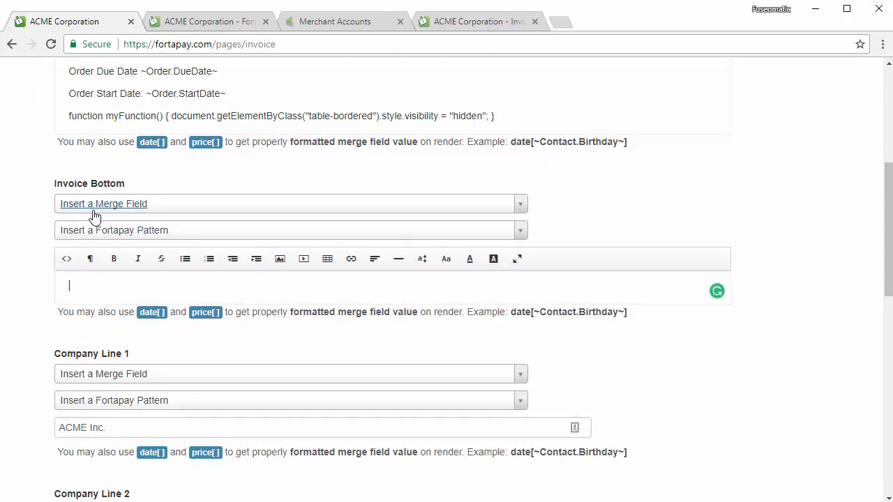
click(125, 207)
scroll(145, 312, down, 5)
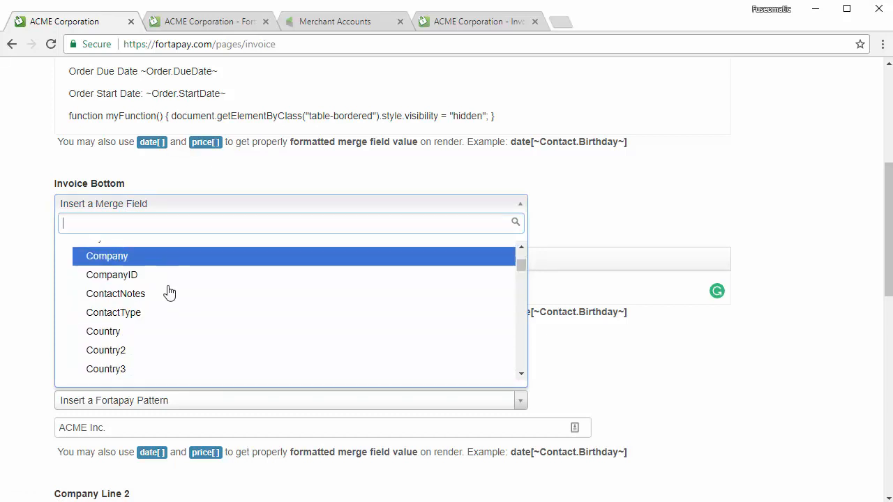
scroll(165, 299, up, 3)
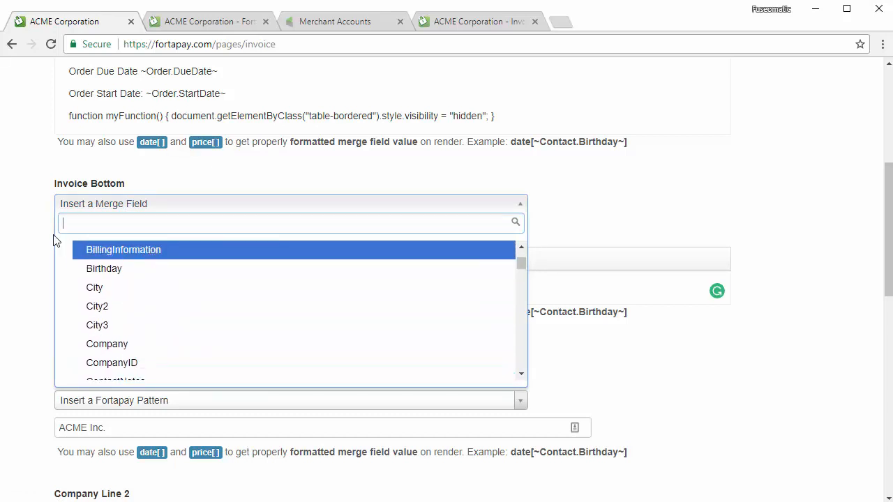
click(32, 208)
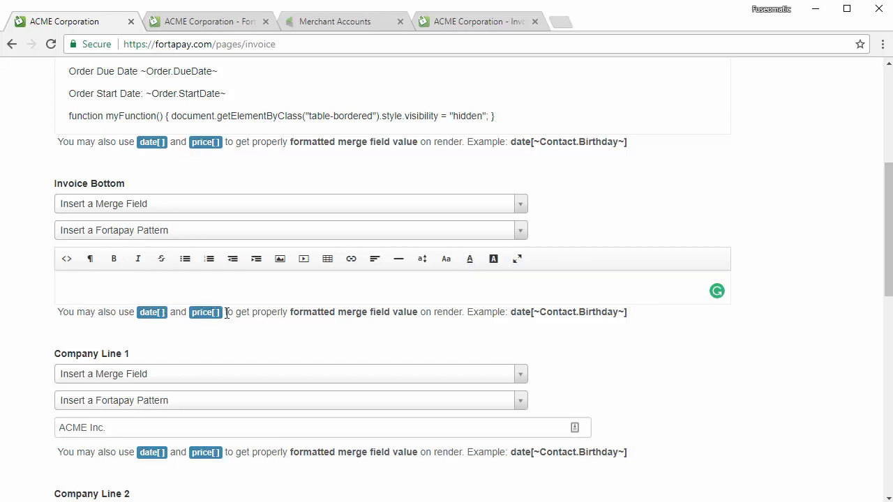
- Review the Company Line fields in the Invoice page settings
scroll(171, 316, down, 1)
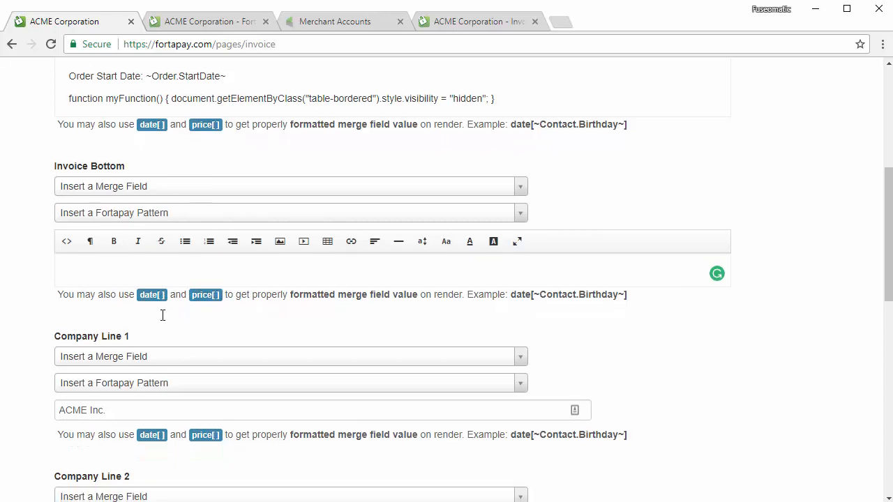
scroll(104, 313, down, 2)
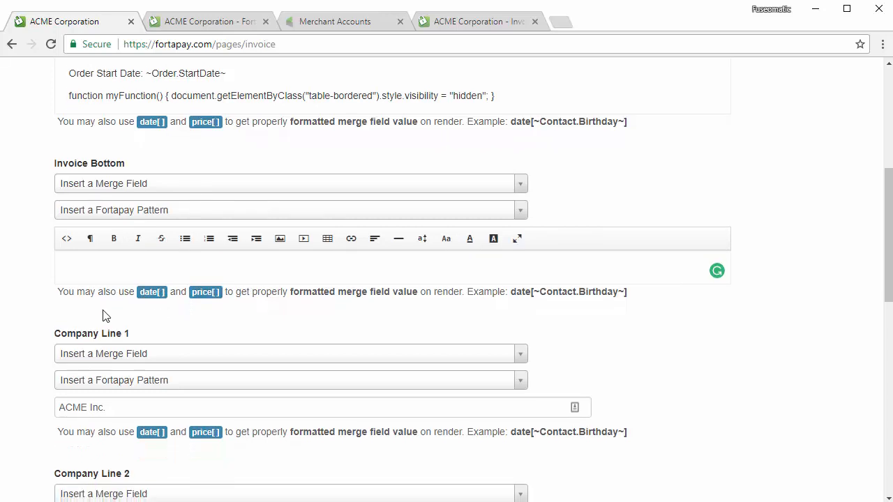
scroll(167, 307, down, 3)
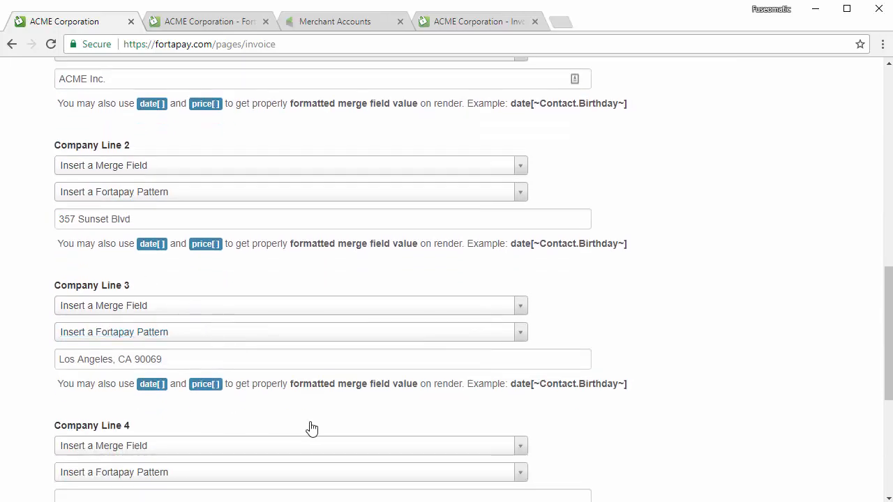
scroll(376, 408, down, 3)
scroll(608, 377, up, 10)
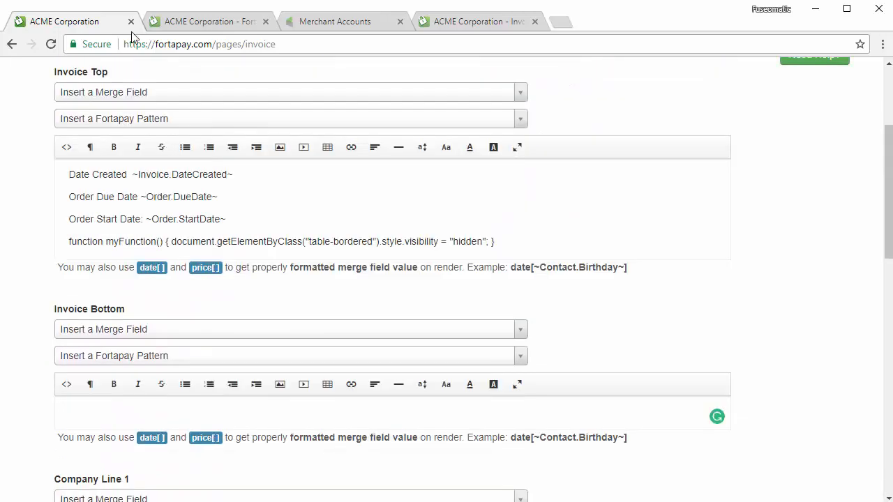
- In the customer portal, open the Payment Plan invoice dated November 16, 2017 and highlight the company name and address lines
click(198, 21)
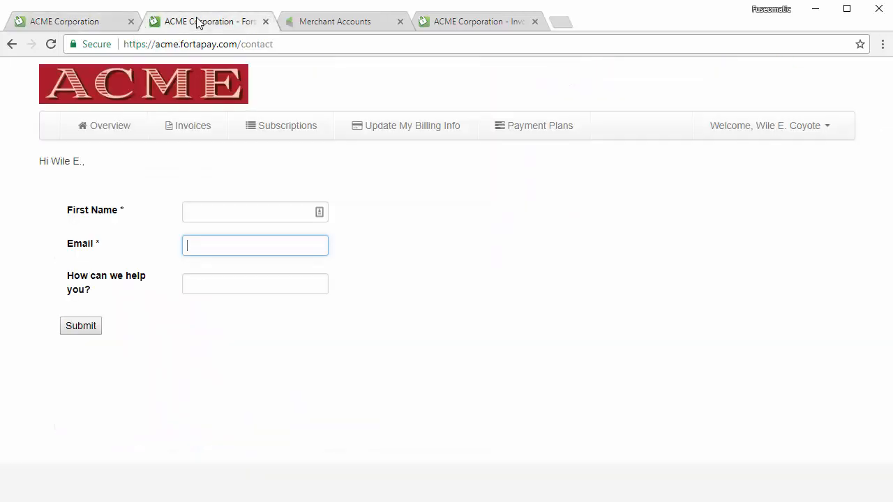
click(183, 130)
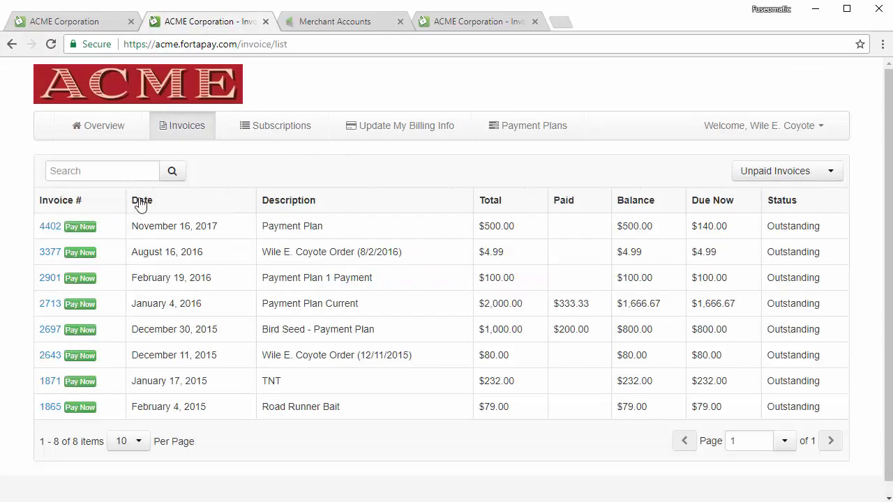
click(46, 230)
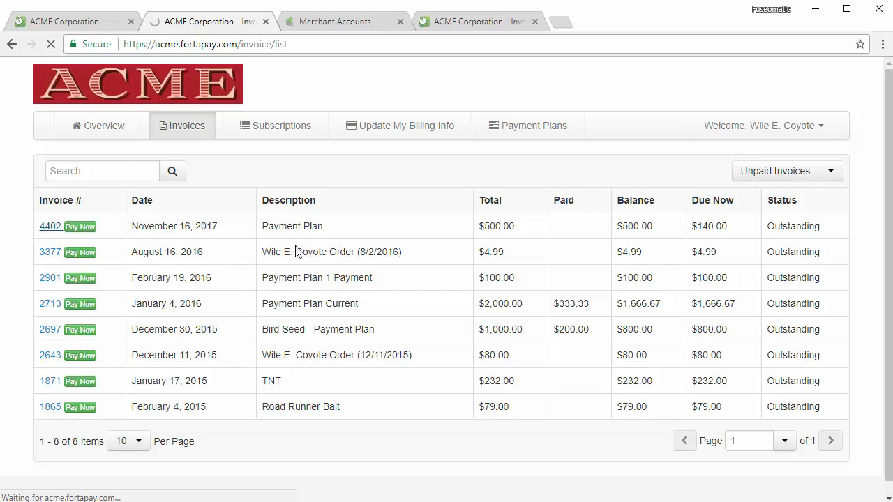
scroll(468, 222, down, 1)
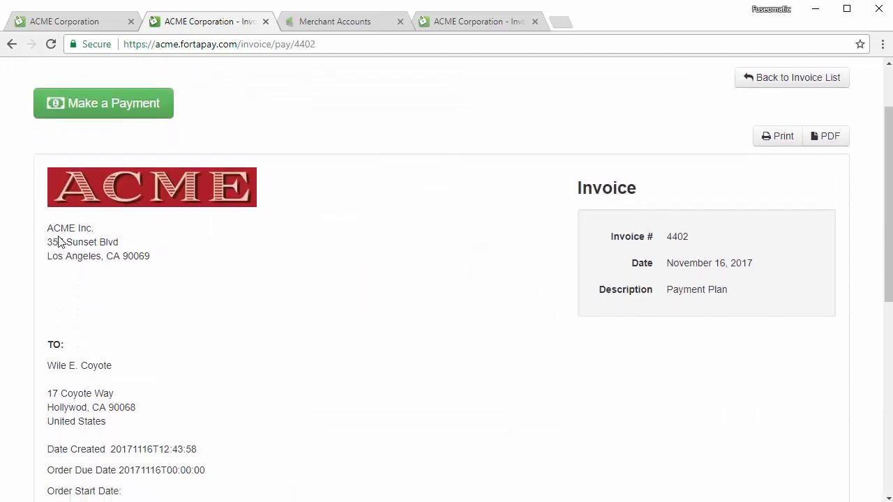
drag(46, 228, 159, 264)
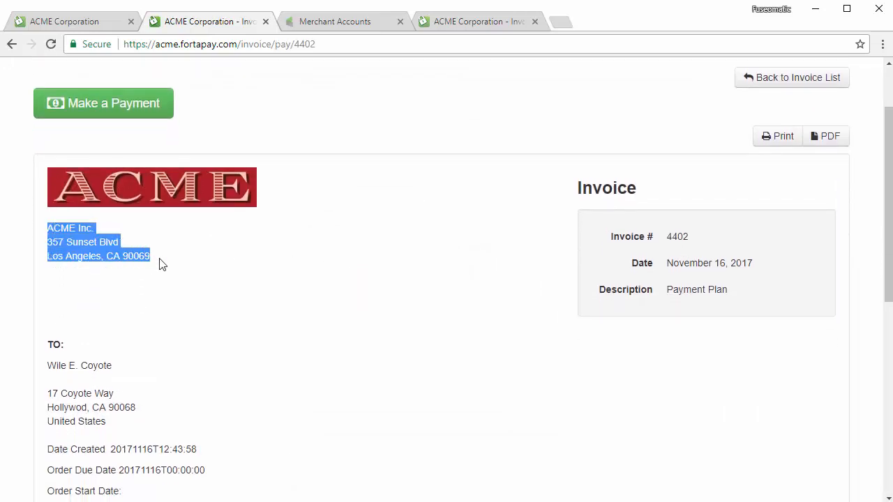
- Examine the invoice's recipient details, order dates, line items and Payments Due schedule
scroll(372, 219, down, 2)
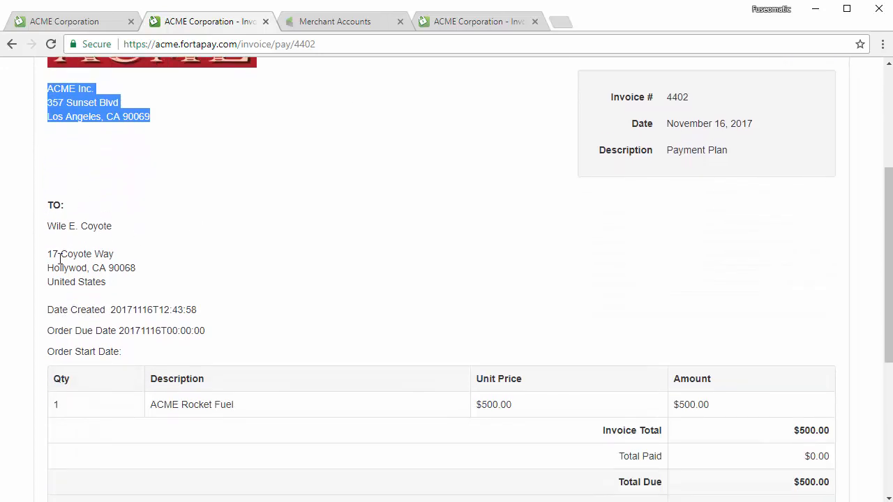
scroll(363, 275, down, 4)
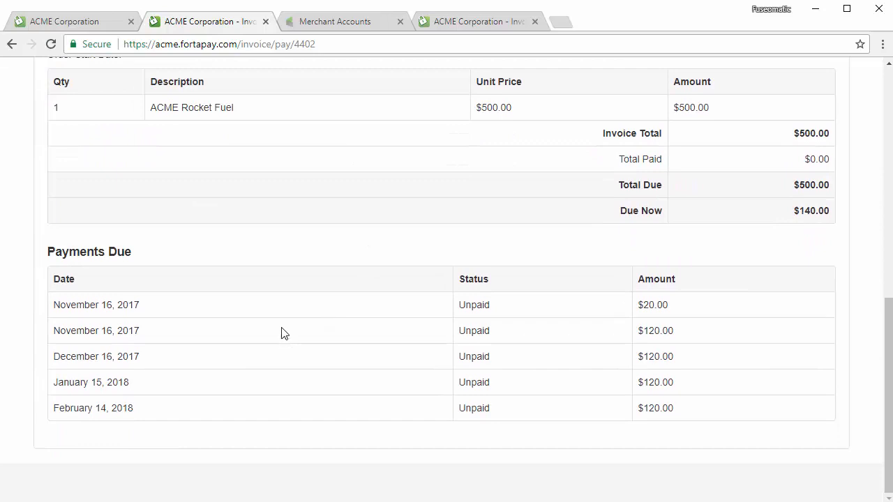
scroll(293, 320, up, 2)
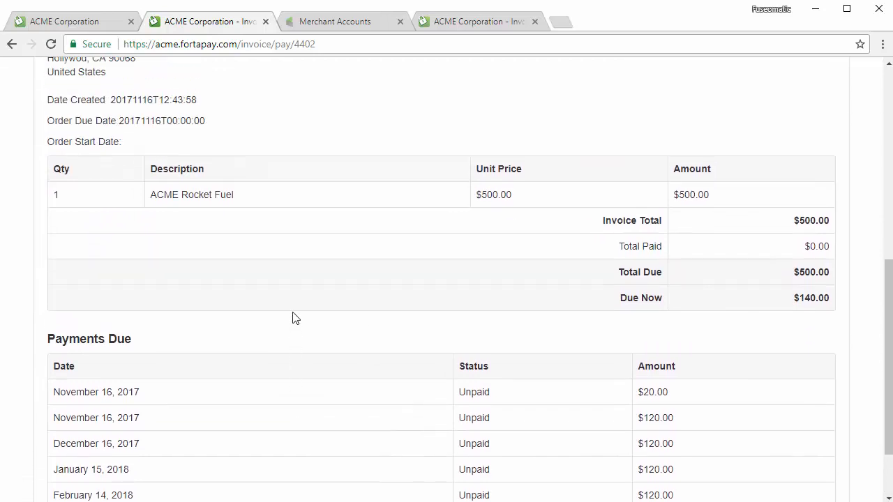
scroll(293, 318, up, 5)
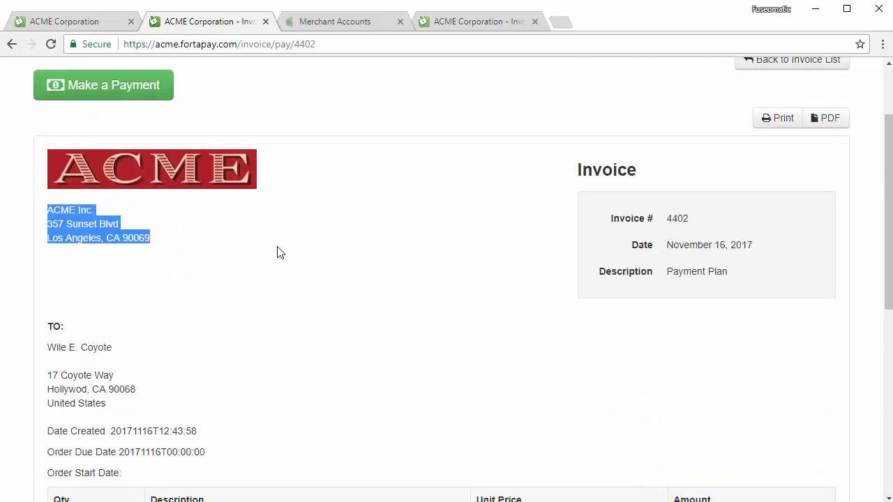
- Look over the invoice's details, return to the Fortapay page settings and open the Invoice List page
scroll(225, 266, down, 3)
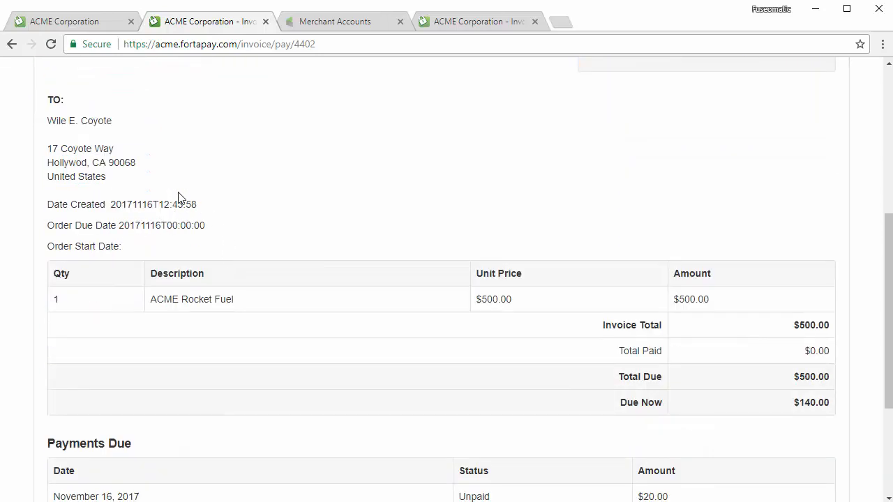
click(87, 22)
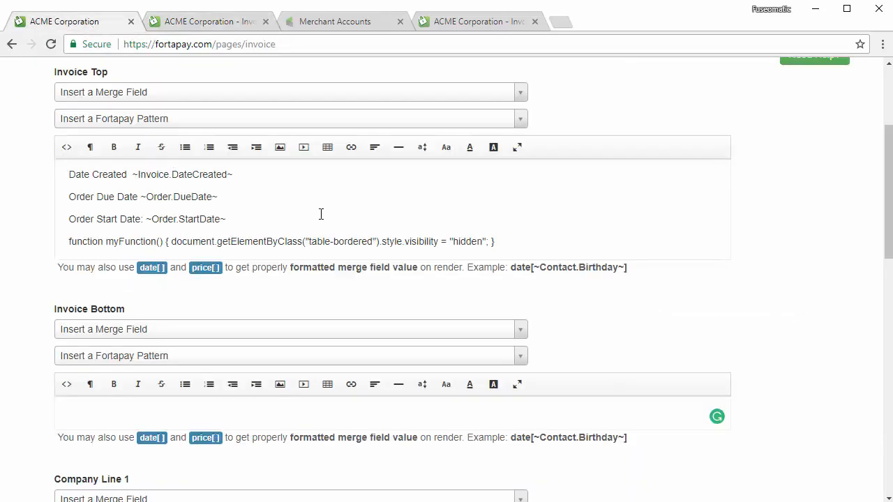
scroll(321, 214, up, 3)
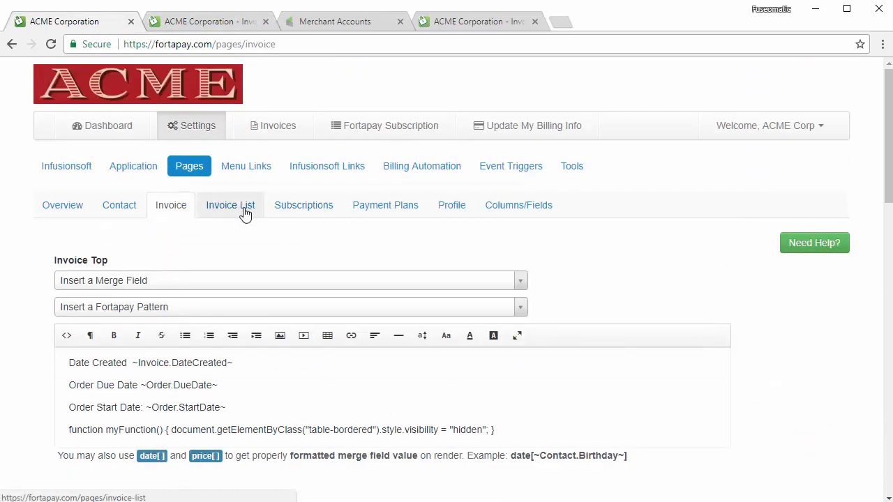
click(231, 206)
- In the customer portal, open the invoice list and filter it to show All Invoices
click(230, 22)
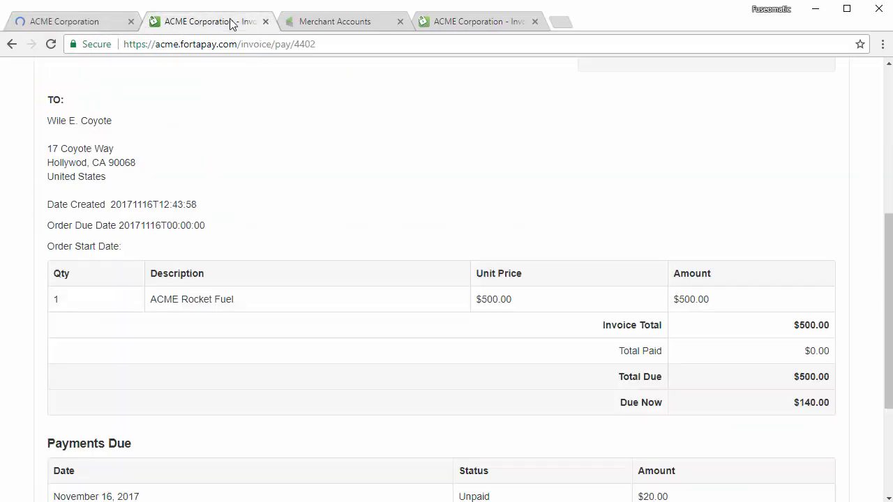
scroll(350, 175, up, 5)
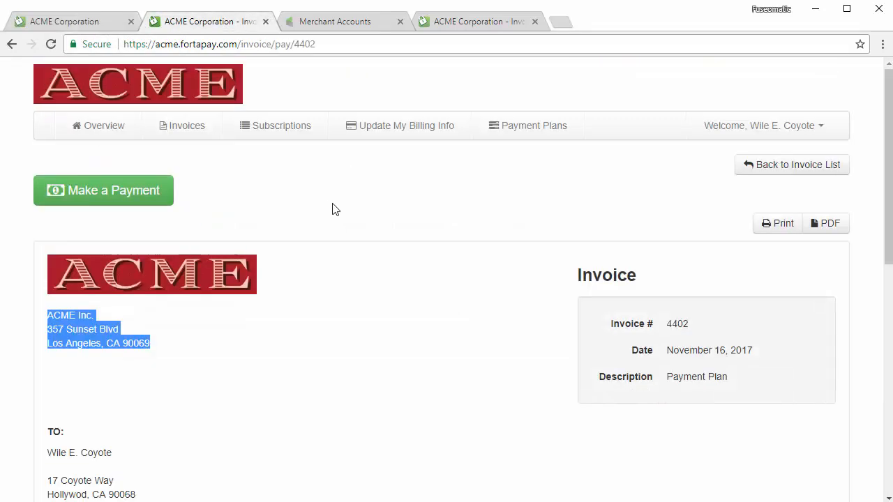
click(193, 133)
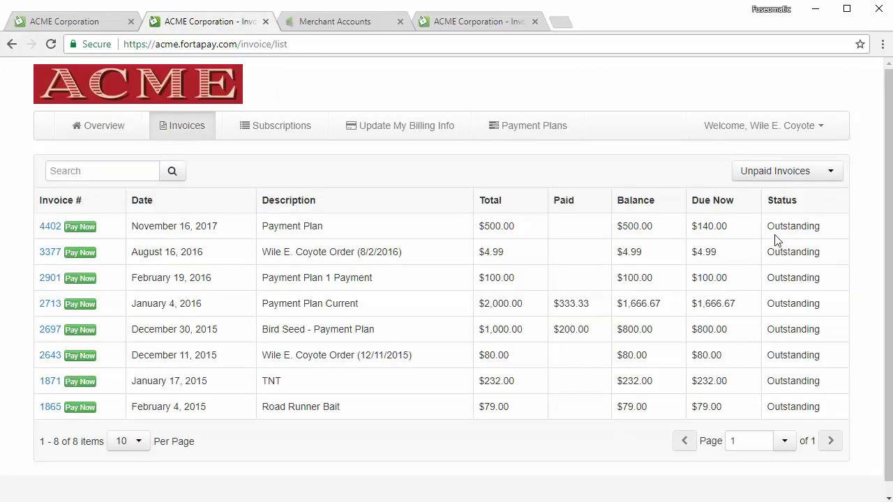
click(792, 173)
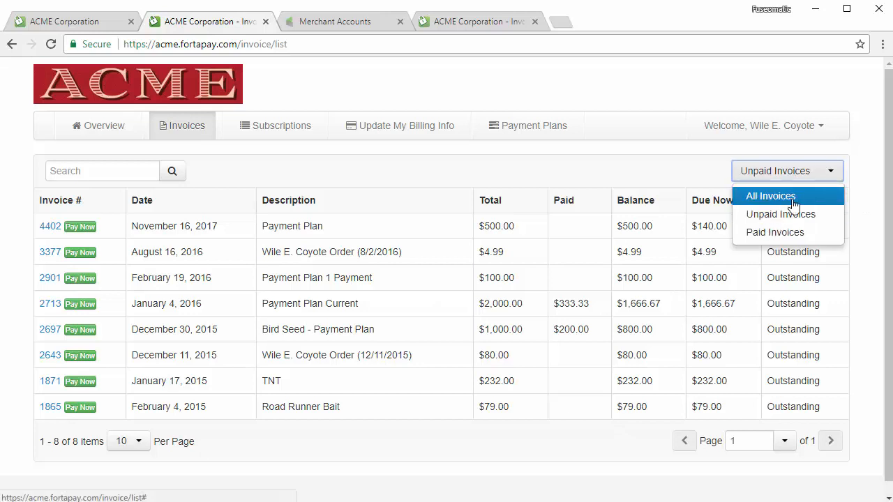
click(793, 202)
- Review the Invoice List page's Display By Default options and product restriction, and compare them with the portal's invoice list
click(88, 23)
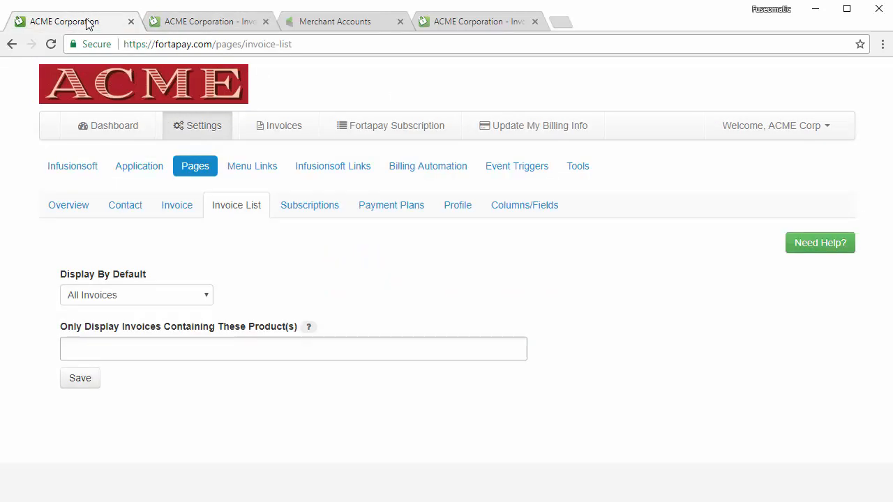
click(140, 296)
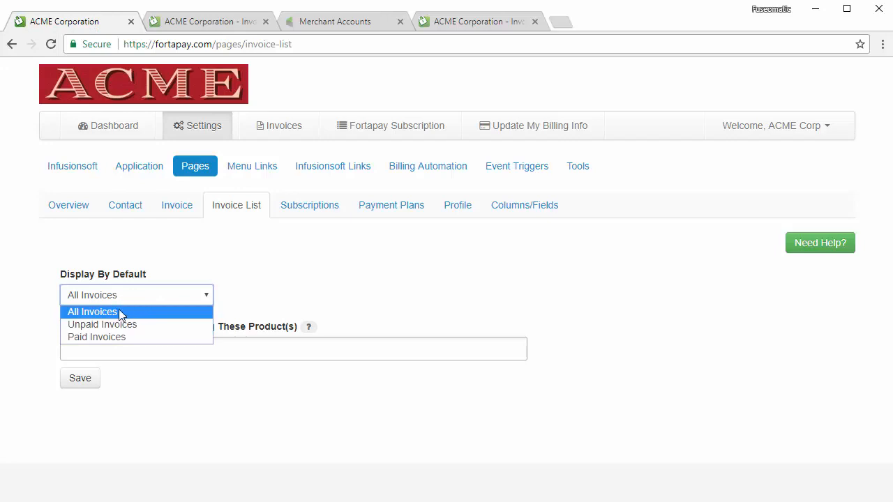
click(301, 288)
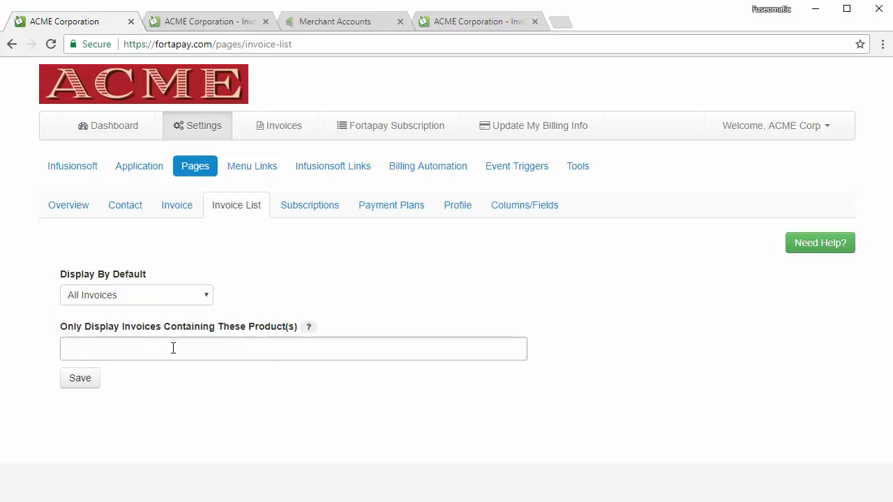
click(214, 25)
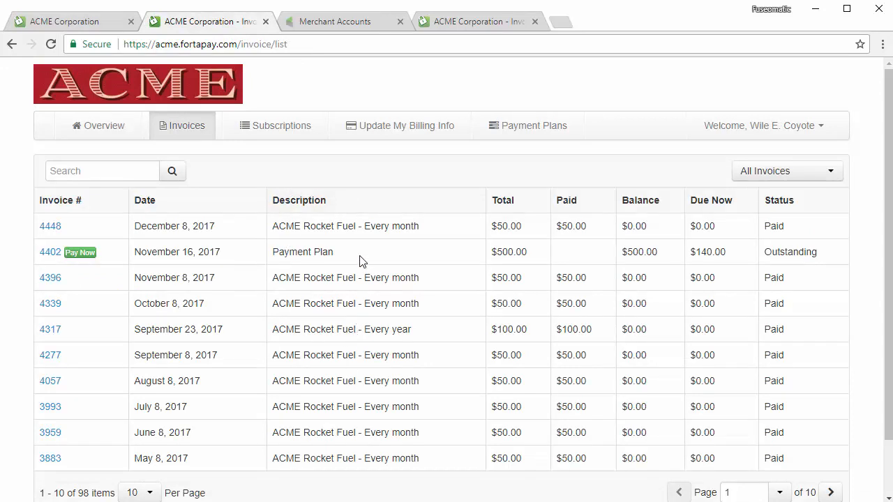
click(88, 23)
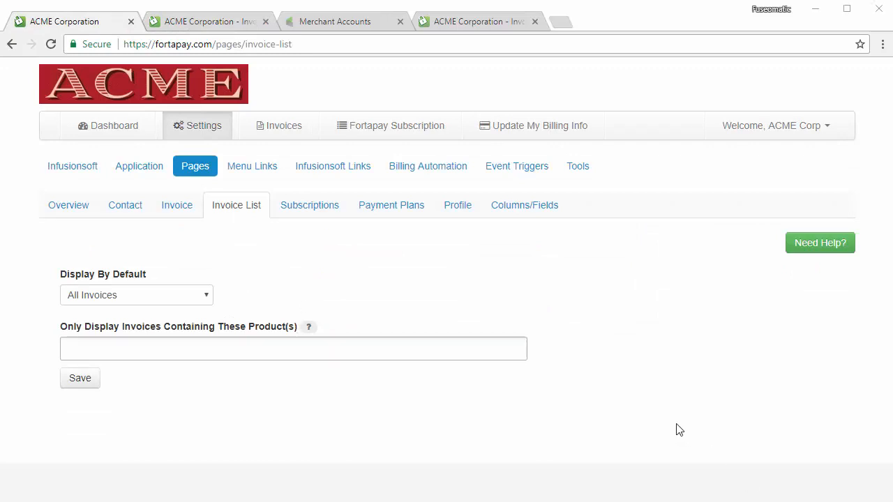
- Open the Subscriptions page settings and view the customer's subscriptions in the portal
click(319, 217)
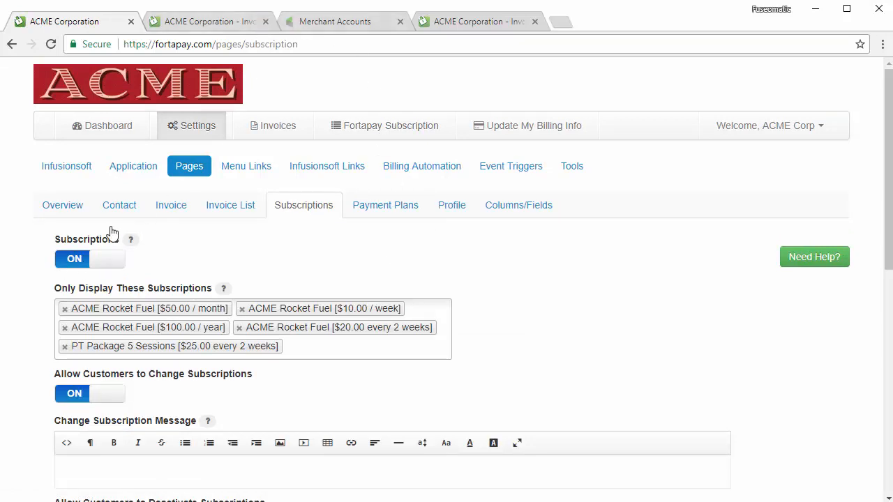
click(226, 24)
click(281, 128)
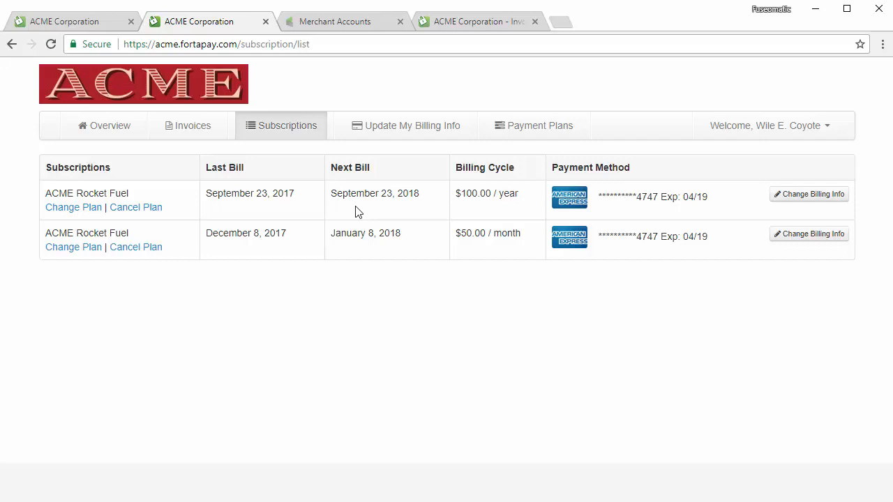
- Examine the existing-card and new-card options for changing the yearly ACME Rocket Fuel subscription's billing info, and leave without updating
click(820, 196)
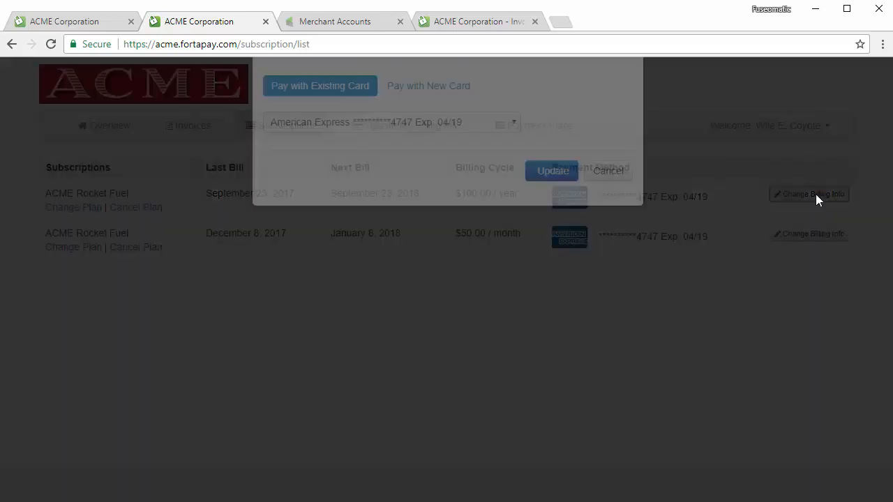
click(380, 207)
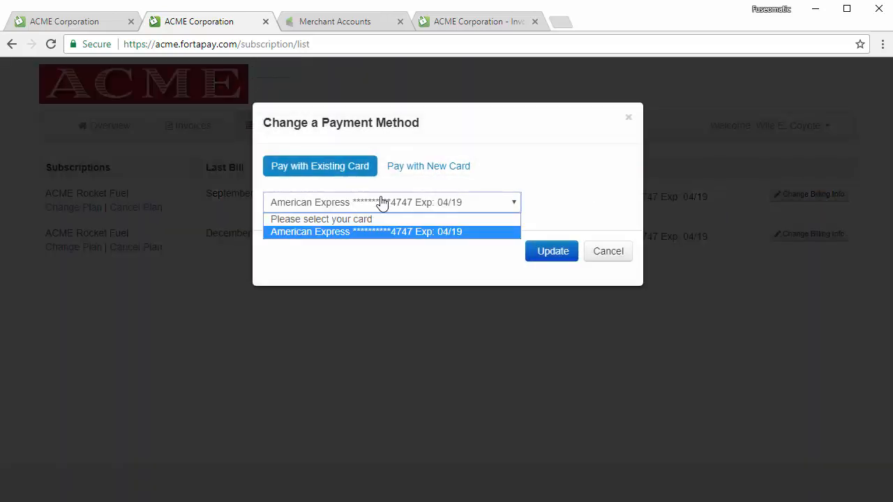
click(427, 171)
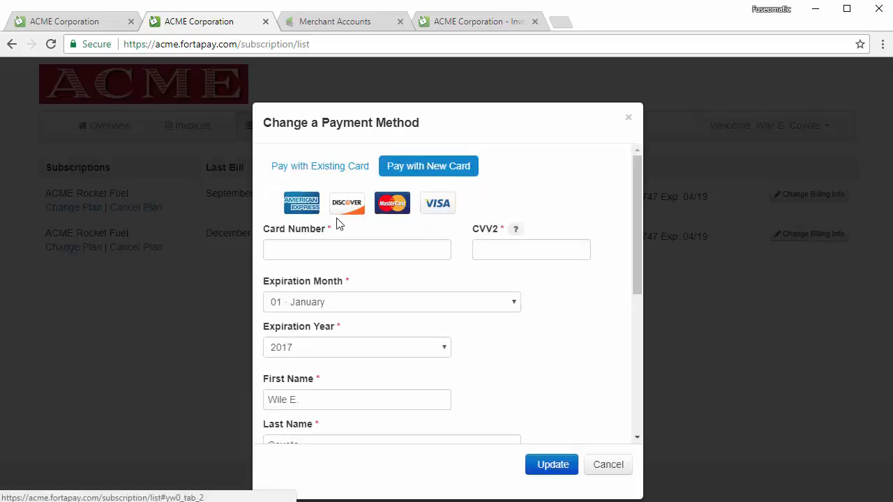
click(611, 466)
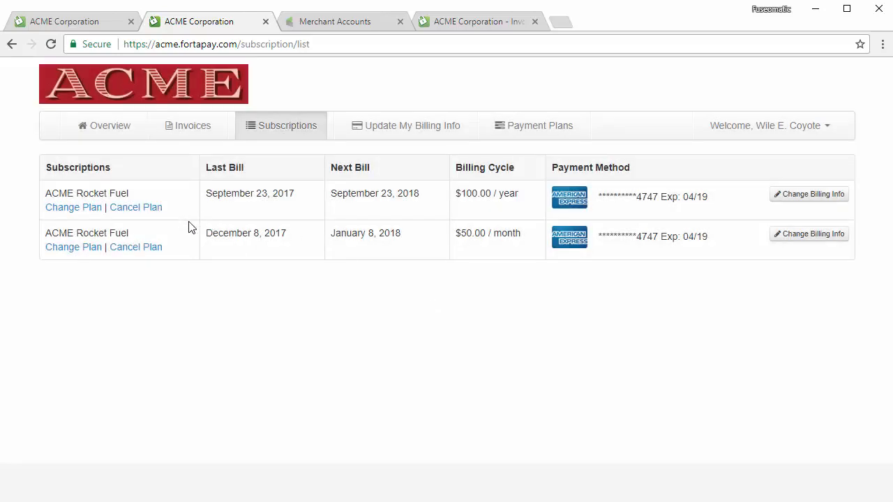
- View the cancel-plan and change-plan dialogs for the yearly ACME Rocket Fuel subscription, dismissing each without making a change
click(153, 209)
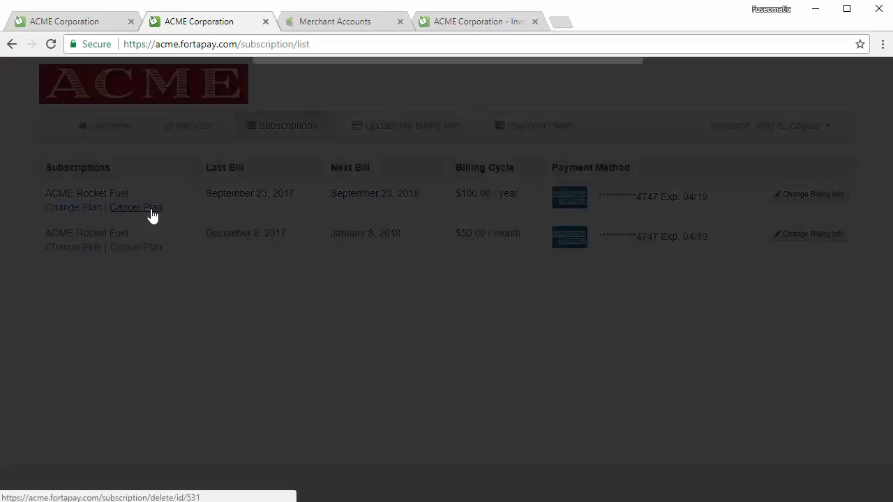
click(617, 159)
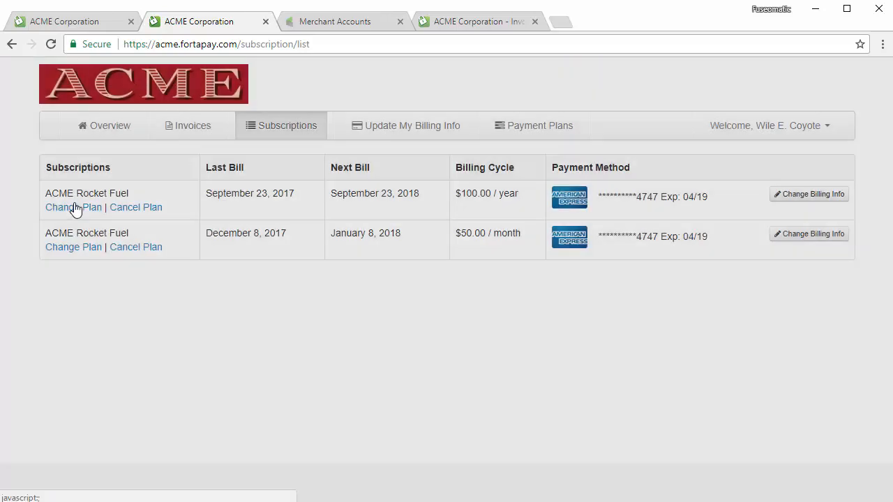
click(69, 208)
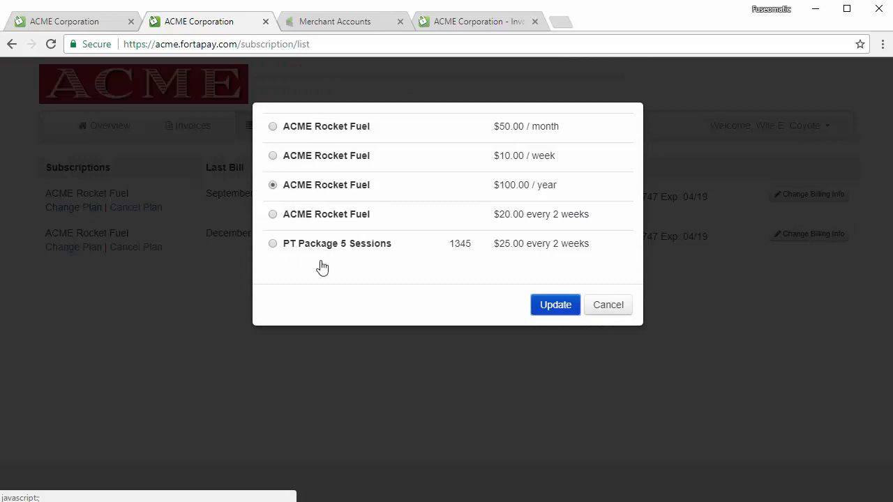
click(611, 305)
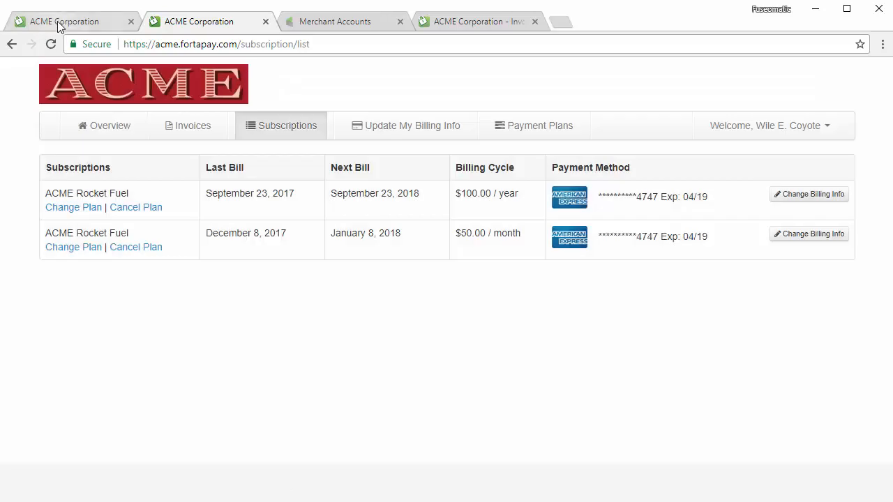
- In the Fortapay Subscriptions page settings, turn off Allow Customers to Change Subscriptions
click(59, 26)
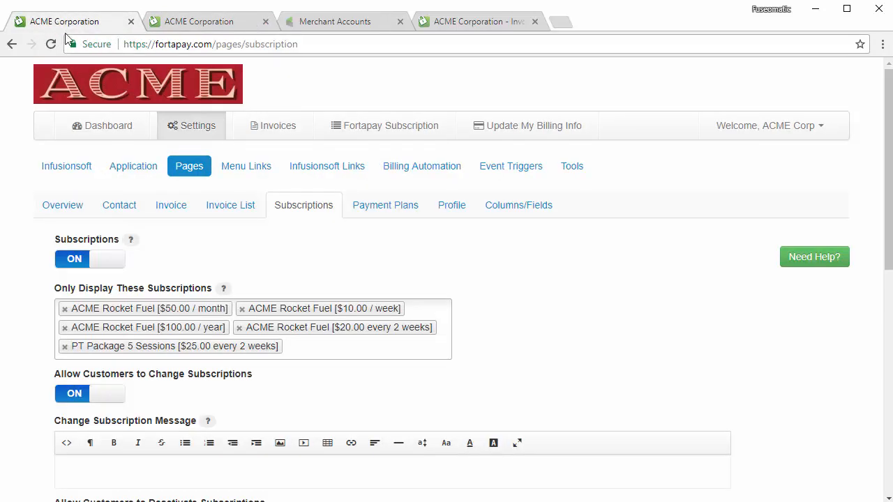
scroll(642, 301, down, 1)
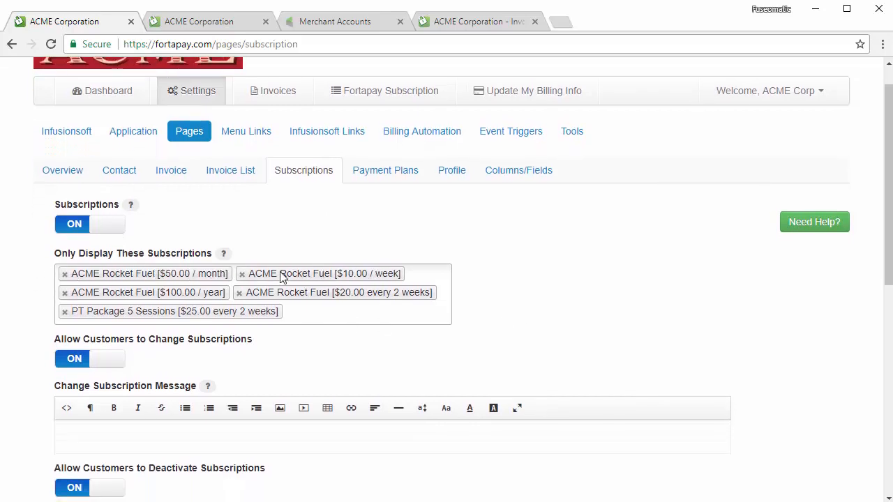
scroll(552, 309, down, 3)
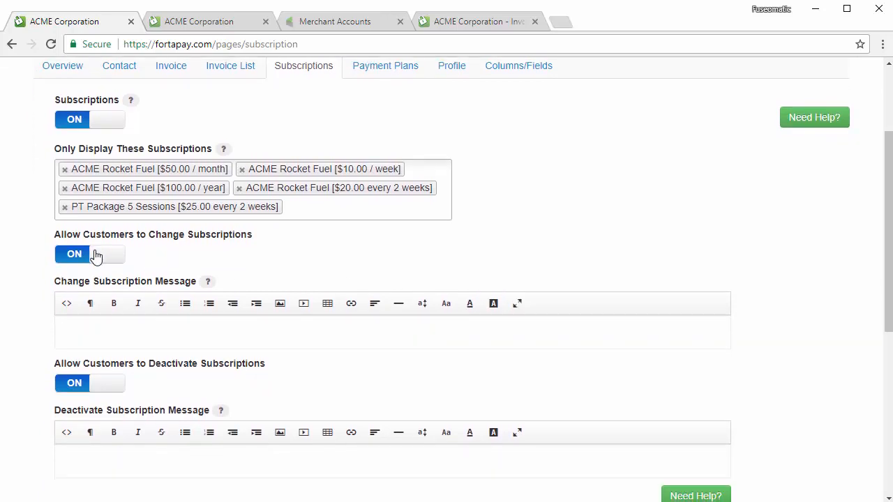
click(95, 257)
click(92, 234)
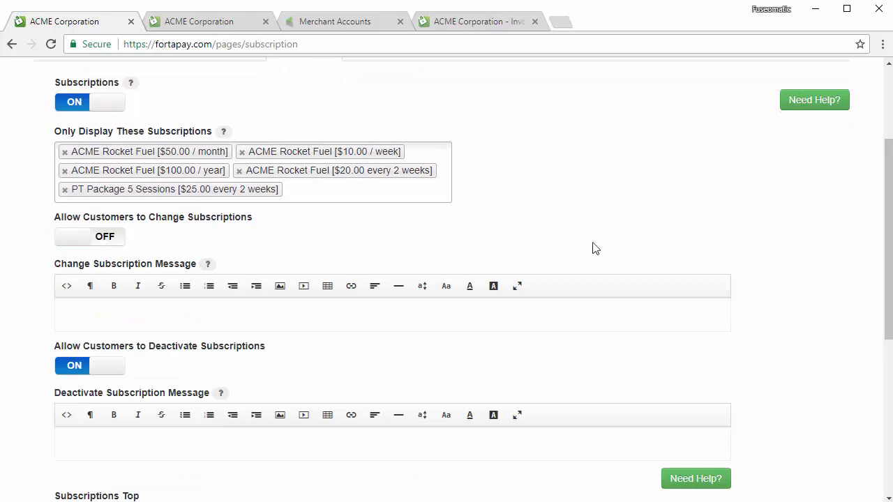
- Review the subscription change and deactivation settings, their message editors and the Subscriptions Top and Bottom sections
scroll(650, 289, down, 2)
scroll(696, 301, up, 2)
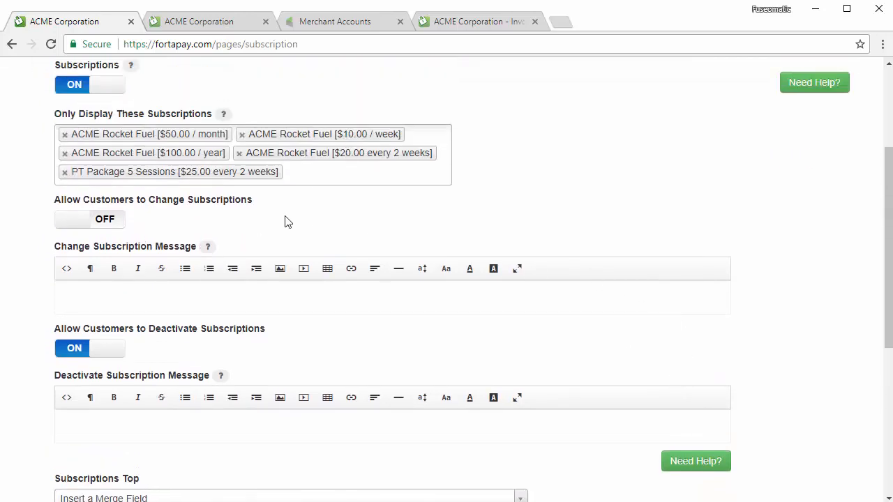
scroll(258, 235, down, 2)
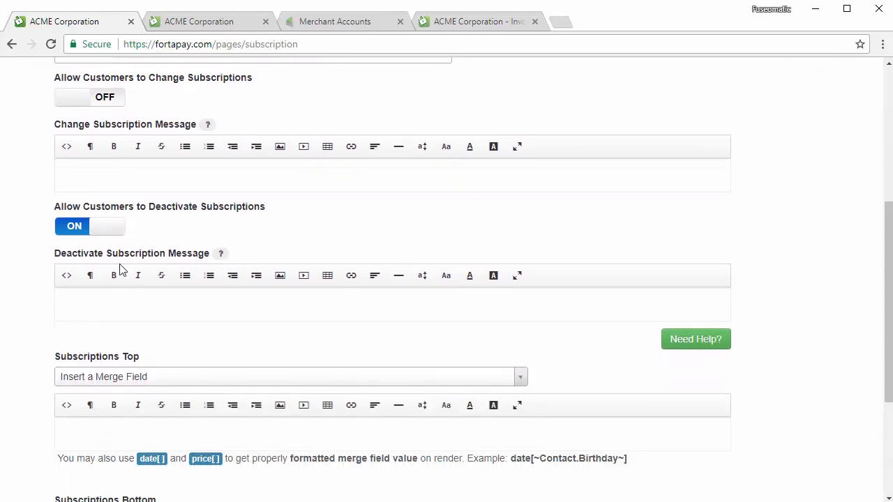
scroll(119, 267, down, 2)
scroll(42, 259, up, 2)
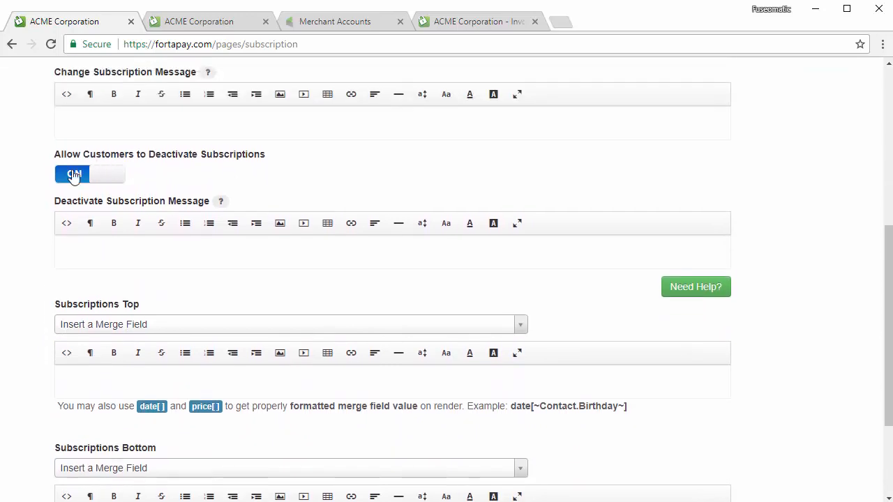
scroll(10, 293, down, 2)
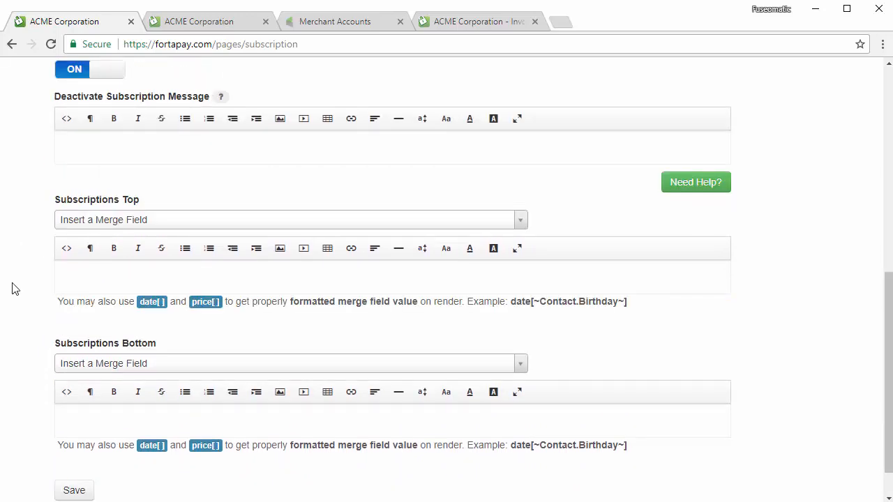
- Search the Subscriptions Top merge fields for "name" and insert the contact's FirstName field into that section
click(97, 267)
click(296, 223)
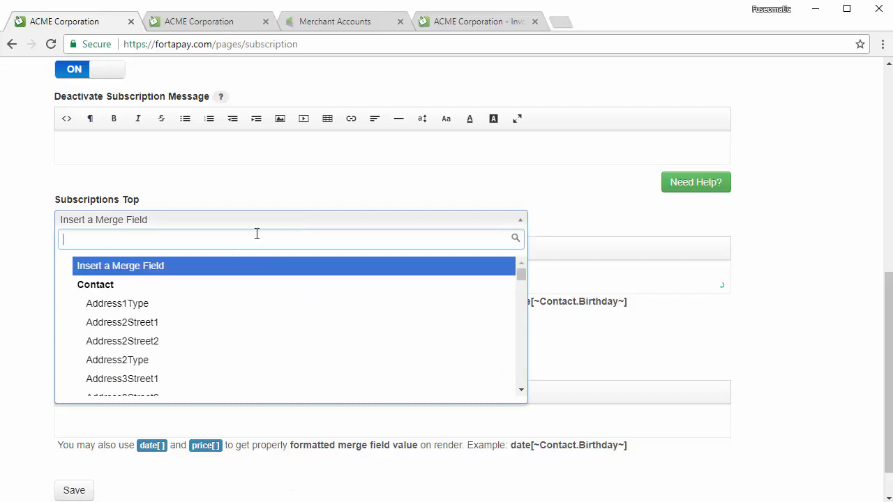
text(con)
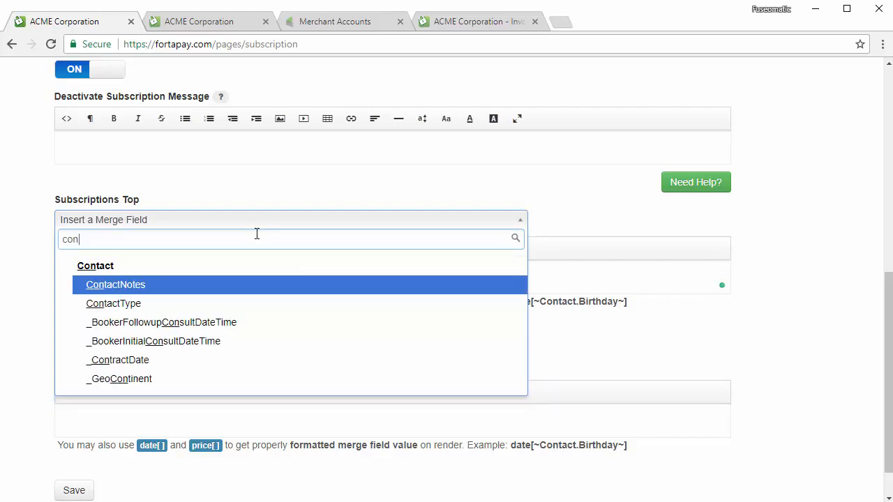
text(t)
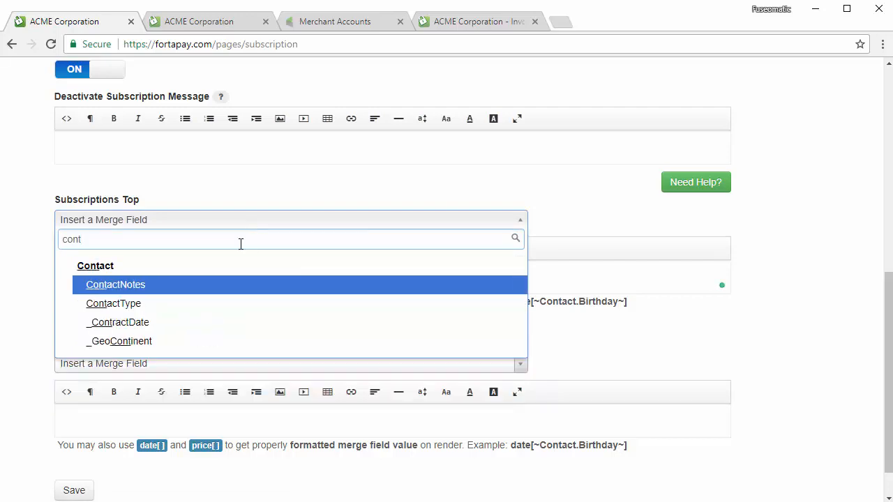
key(BackSpace)
key(BackSpace)
key(BackSpace)
key(BackSpace)
text(name)
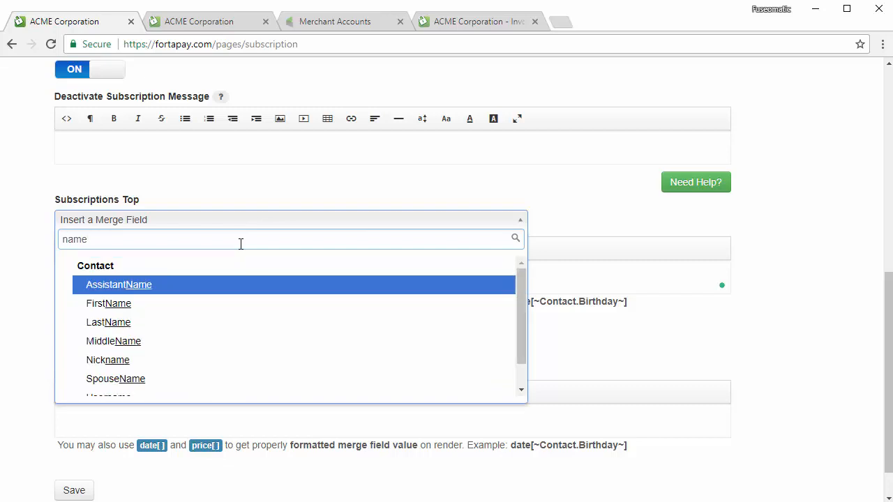
click(134, 311)
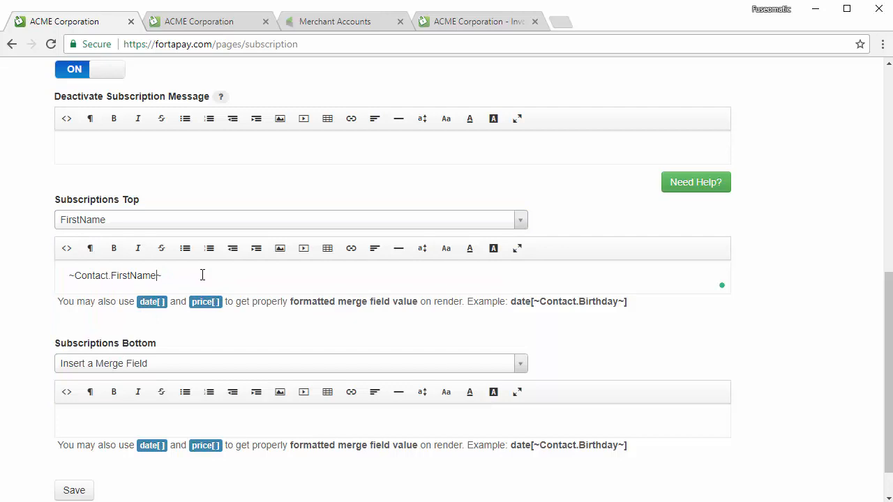
- Add "Hi " before the FirstName merge field in the Subscriptions Top section and save the page settings
text(Hi)
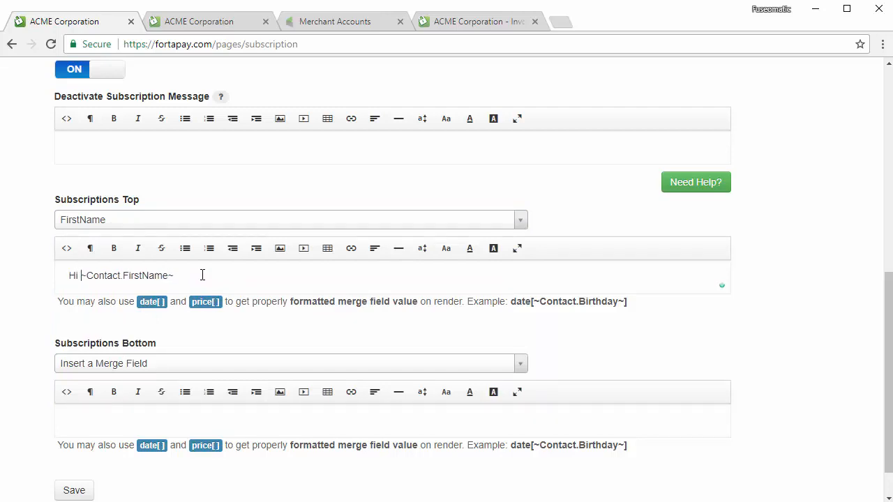
scroll(768, 285, down, 1)
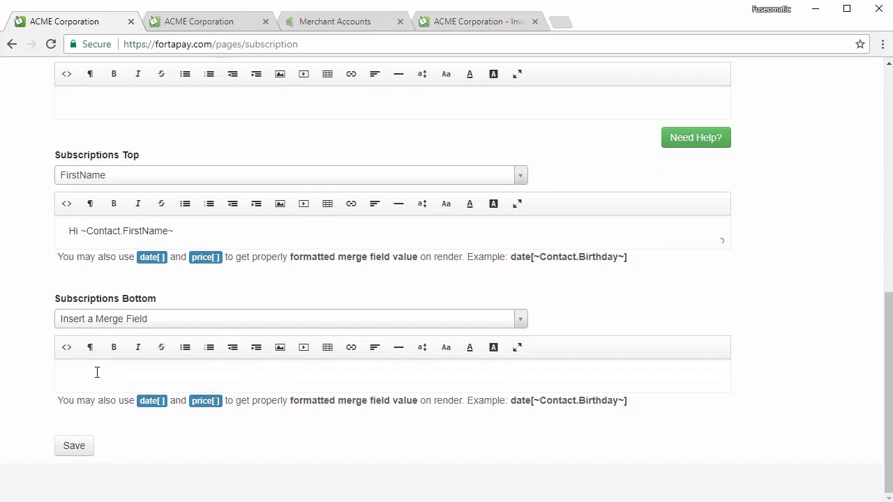
click(78, 450)
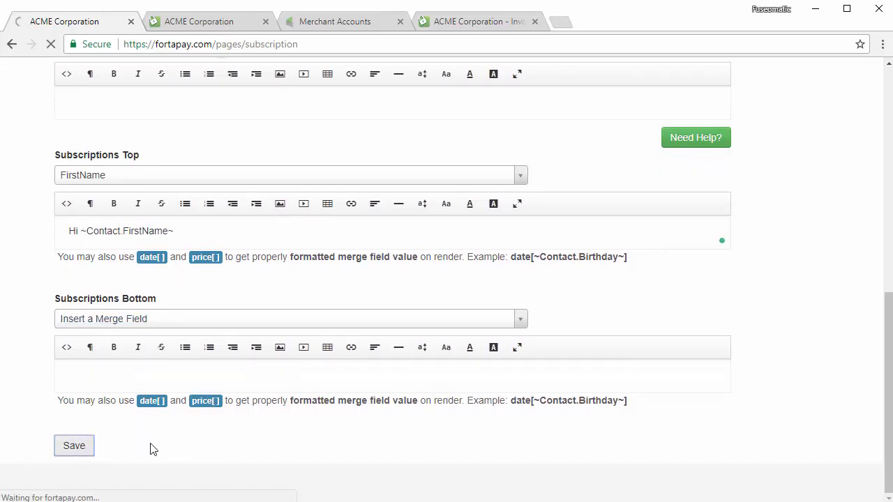
- Refresh the Subscriptions page in the customer portal and check the personalised greeting above the table
click(225, 24)
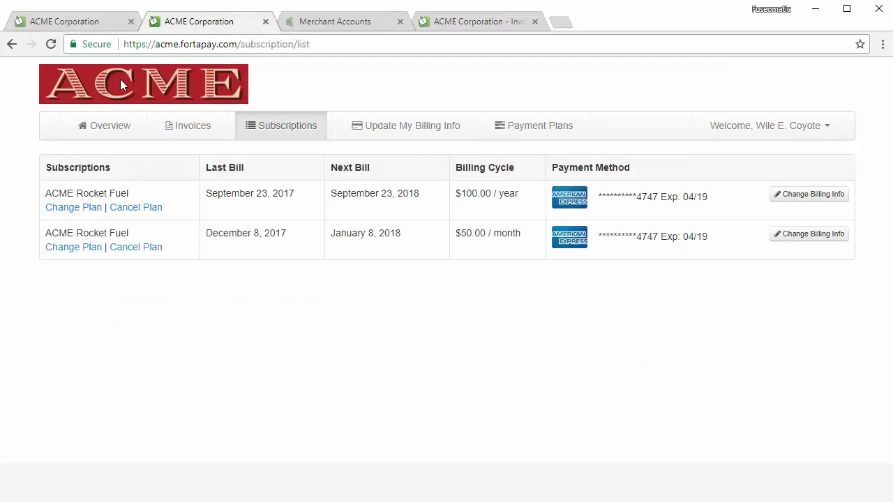
click(51, 44)
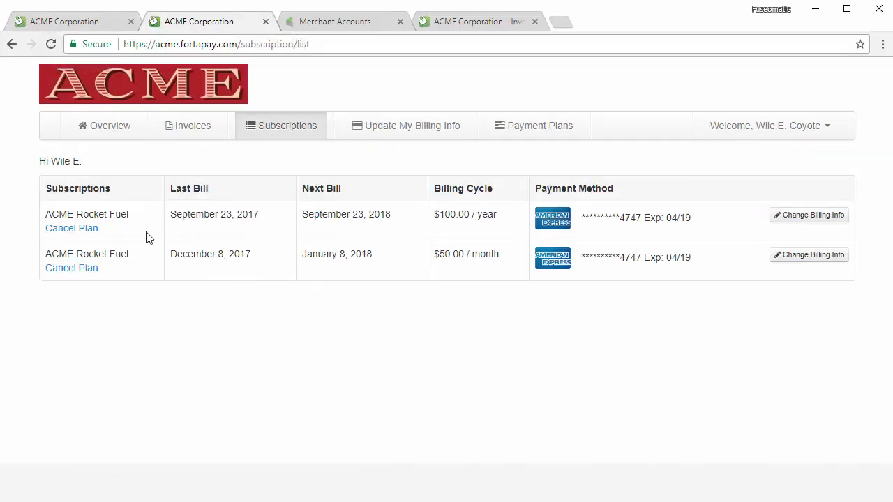
triple_click(59, 161)
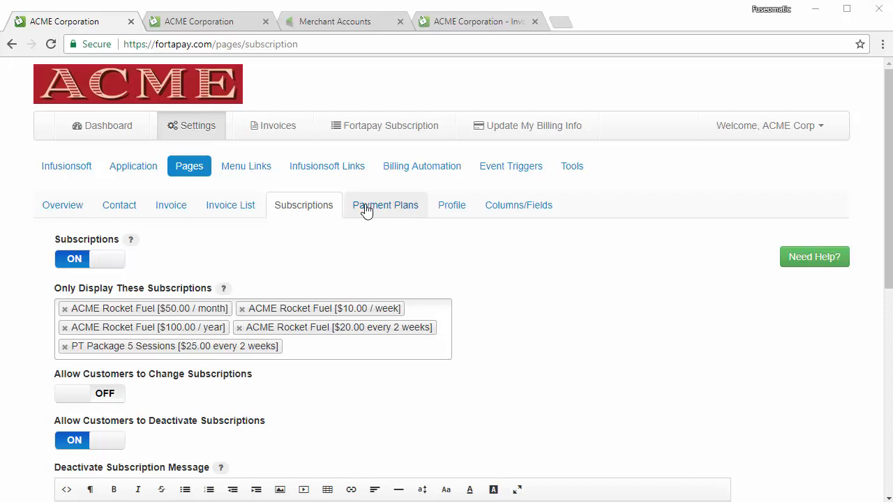
- Review the Payment Plans page settings, including the By Products choices and the Payment Plans Top and Bottom sections
click(388, 212)
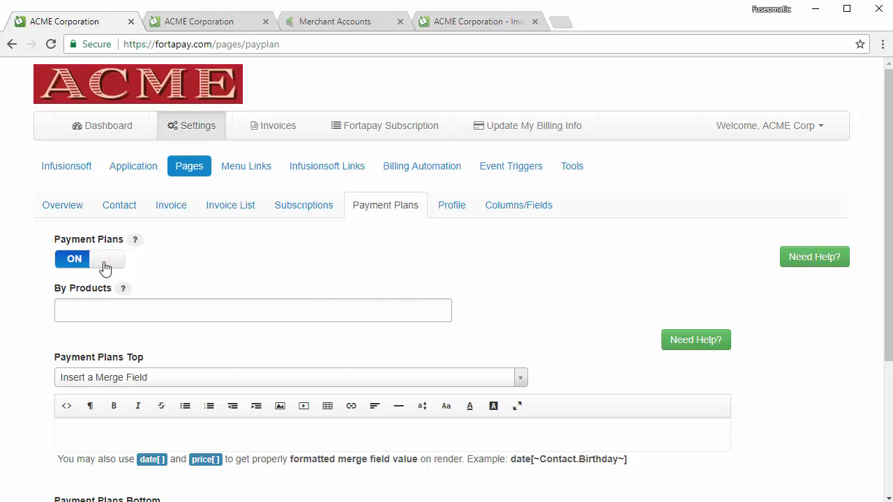
scroll(280, 252, down, 1)
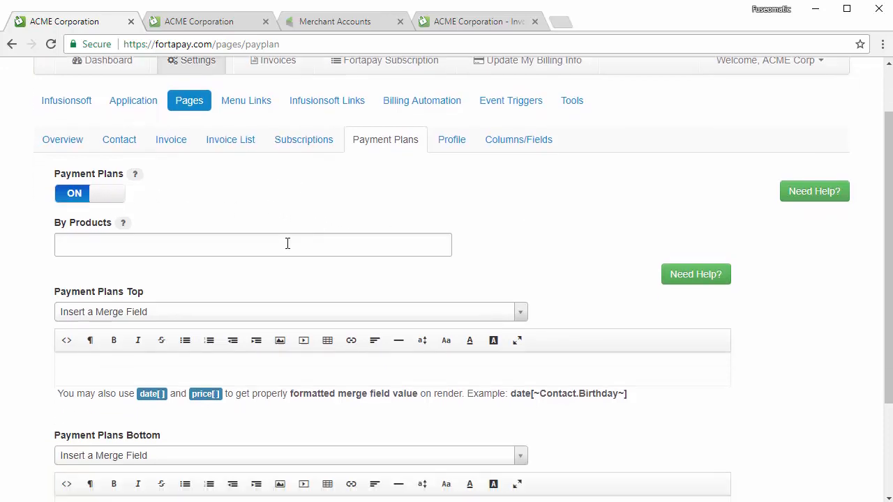
click(122, 242)
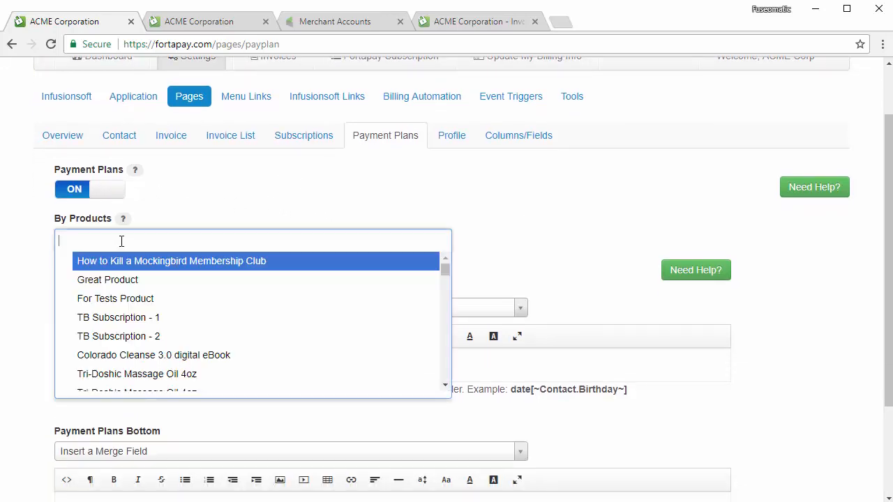
click(358, 205)
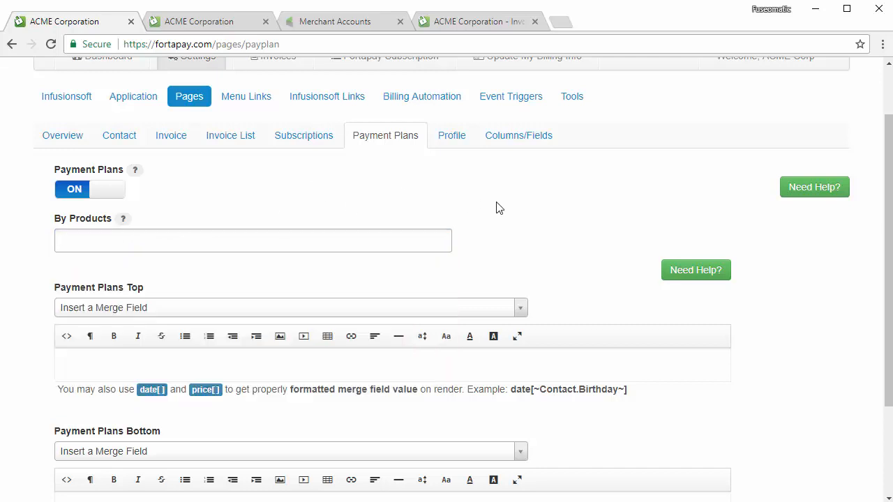
scroll(453, 224, down, 2)
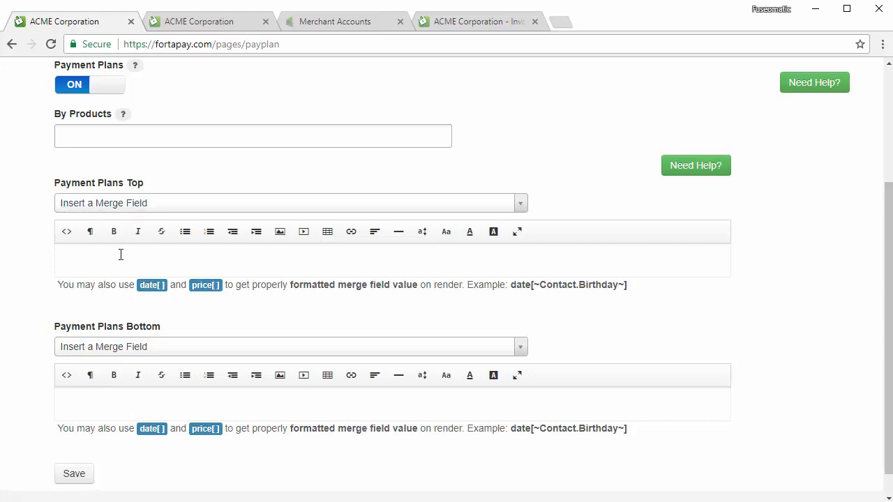
scroll(586, 237, up, 3)
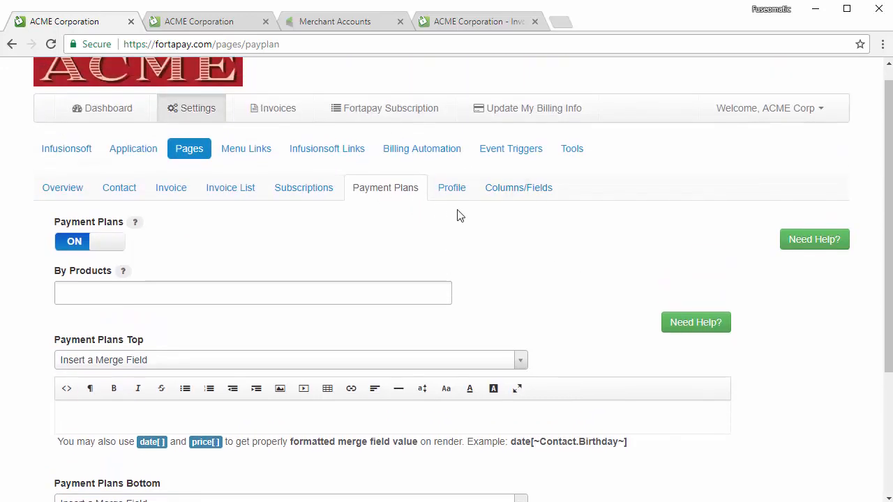
- In the customer portal, open the listed payment plan's invoice and examine its line items and Payments Due schedule
click(240, 22)
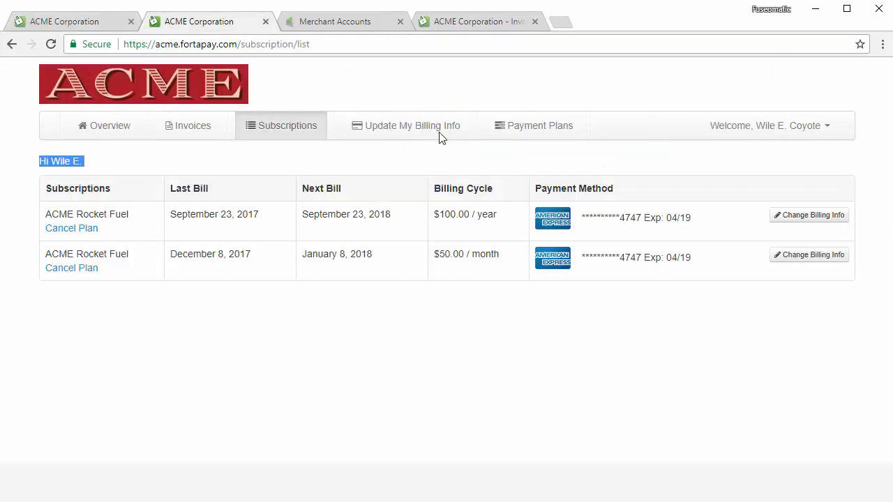
click(519, 126)
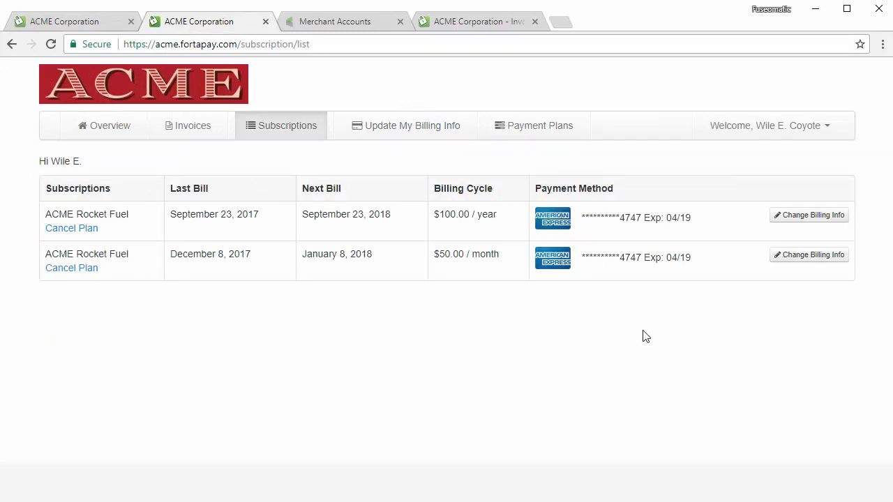
click(514, 134)
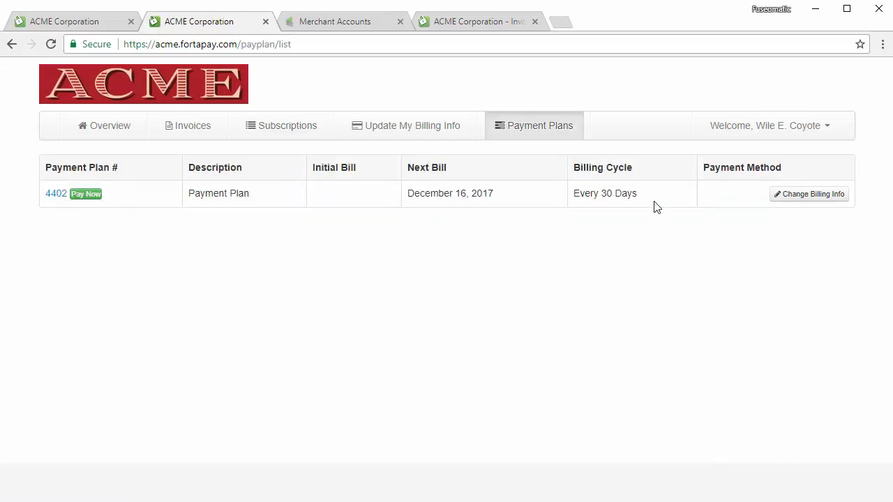
click(54, 193)
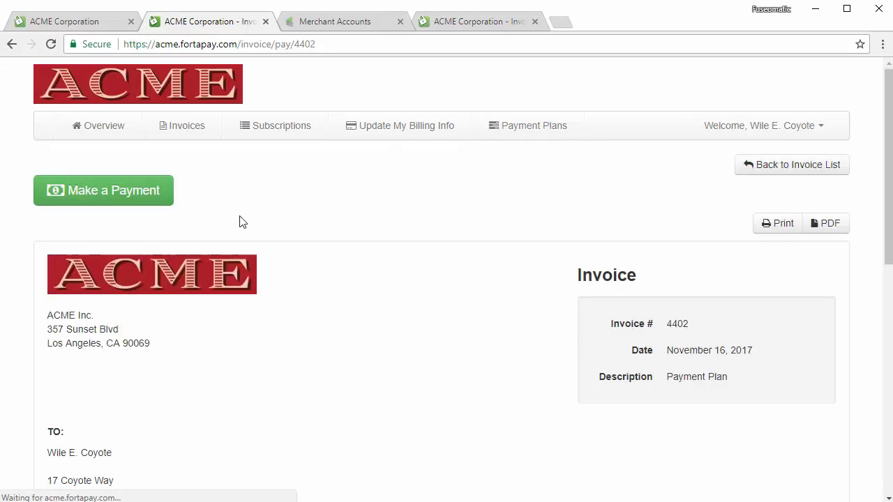
scroll(514, 230, down, 8)
scroll(433, 274, down, 2)
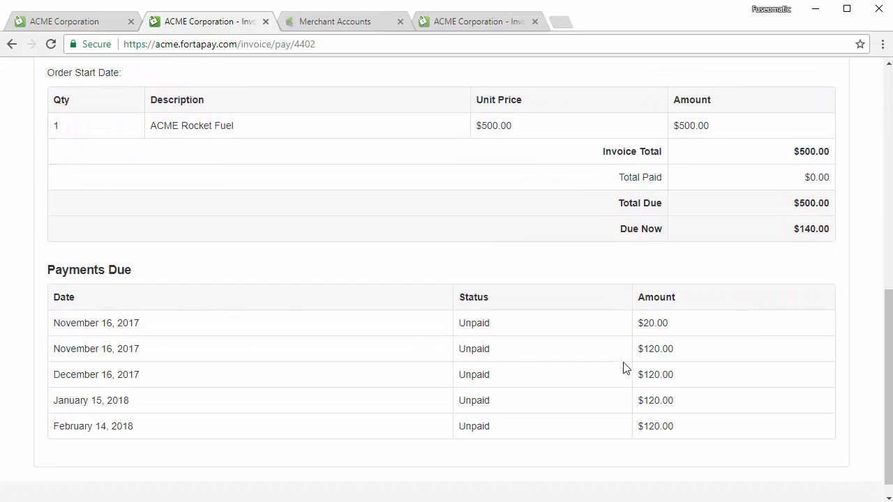
scroll(542, 335, up, 7)
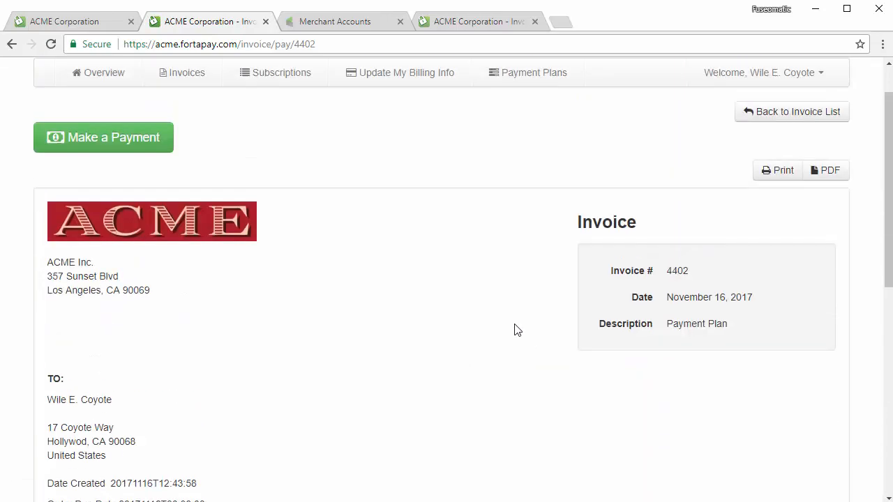
- In the invoice's Make a Payment form, set the total to pay to 100 and choose the existing American Express card
click(144, 194)
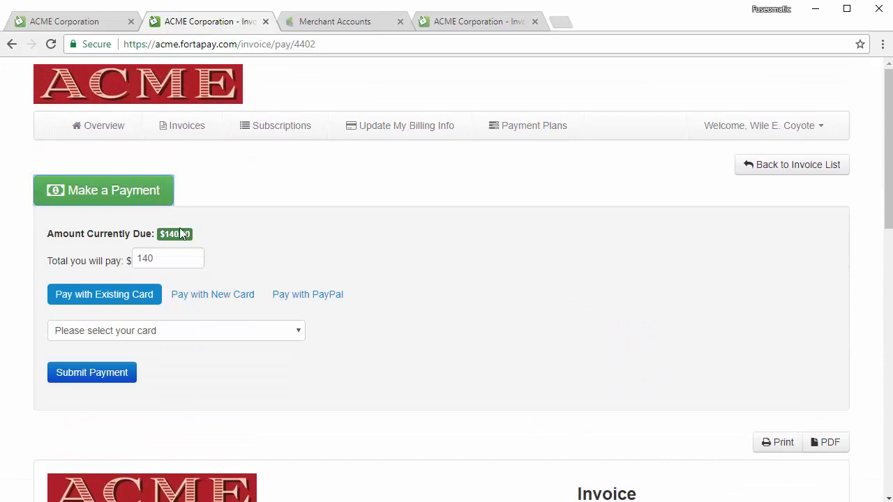
double_click(138, 257)
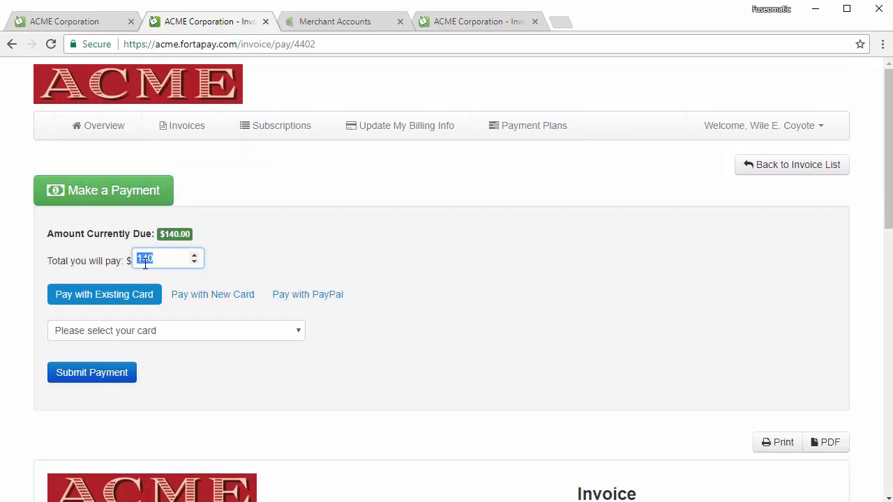
text(10)
click(283, 252)
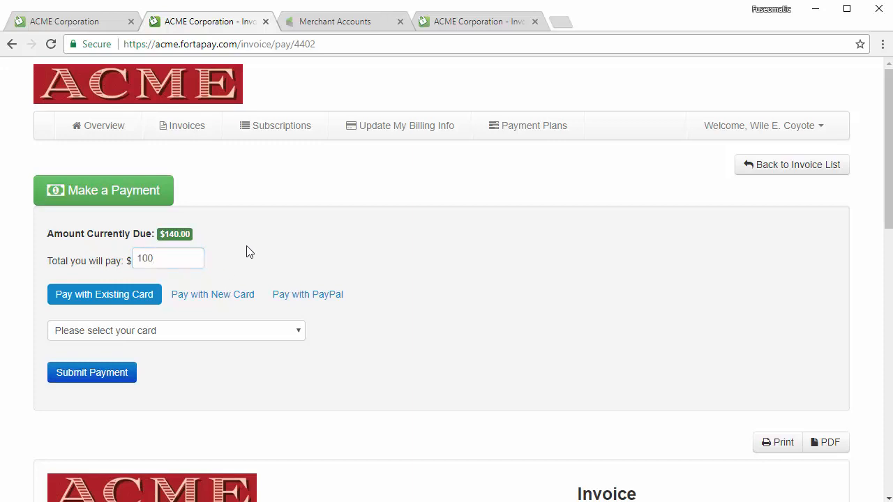
scroll(337, 259, down, 2)
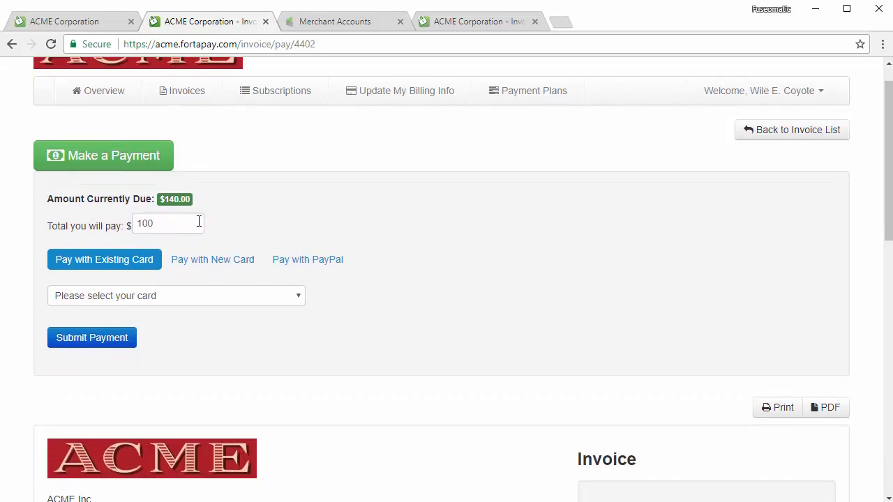
scroll(297, 224, down, 1)
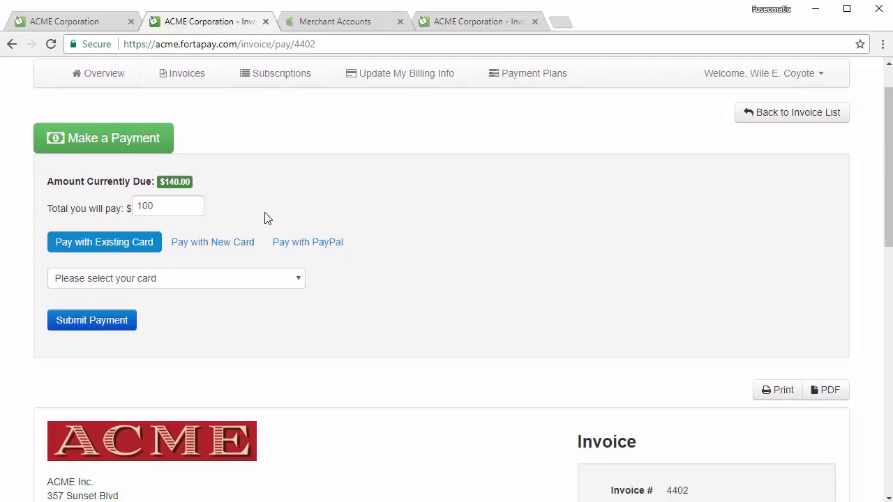
click(115, 282)
click(126, 308)
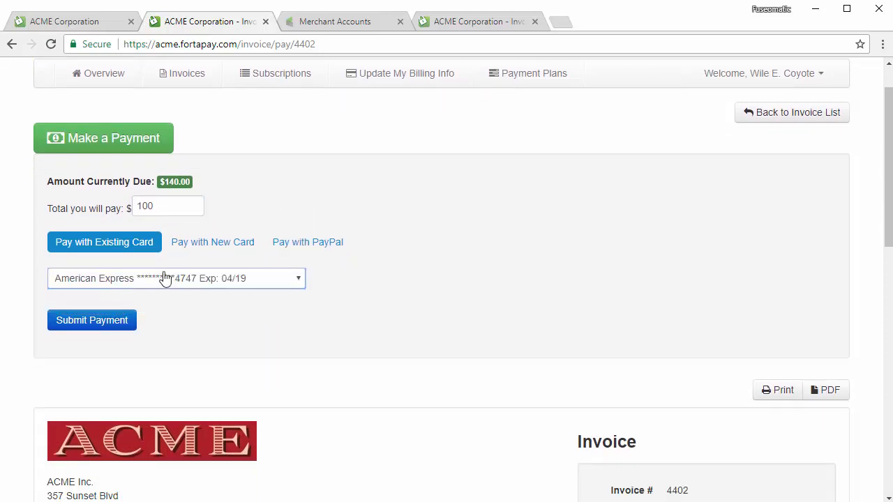
- View the Pay with New Card and Pay with PayPal options in the payment form without submitting a payment
click(213, 246)
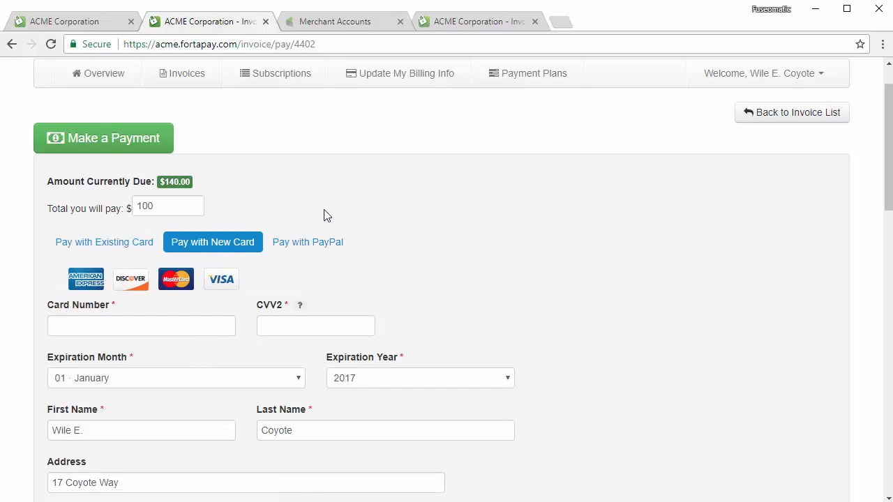
click(315, 244)
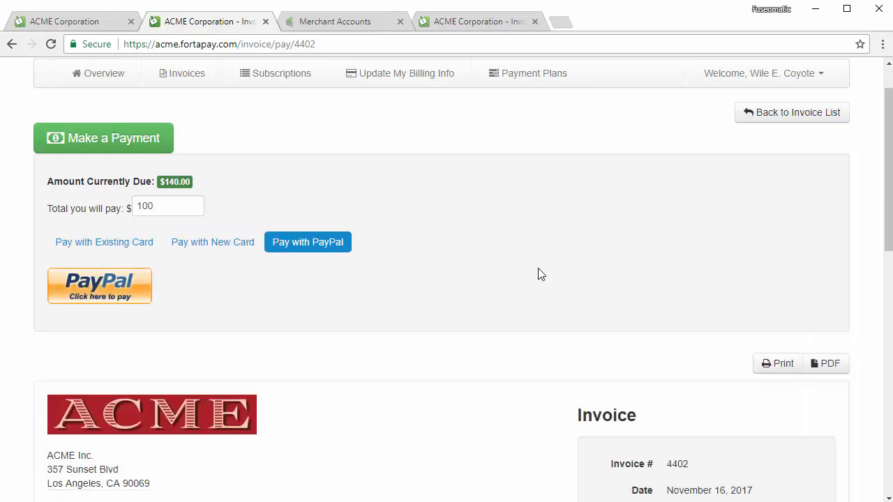
scroll(541, 274, up, 1)
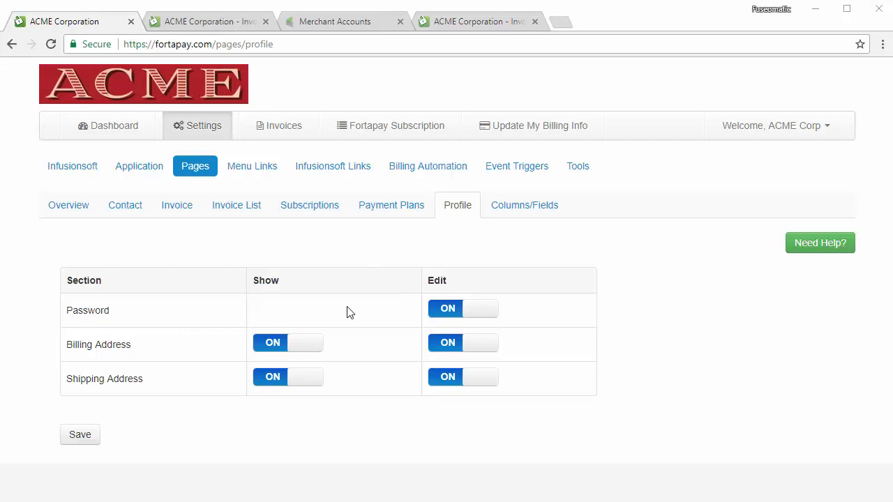
- Open My Profile in the customer portal and examine the General Information fields, including the locked Email Address
click(213, 22)
click(729, 127)
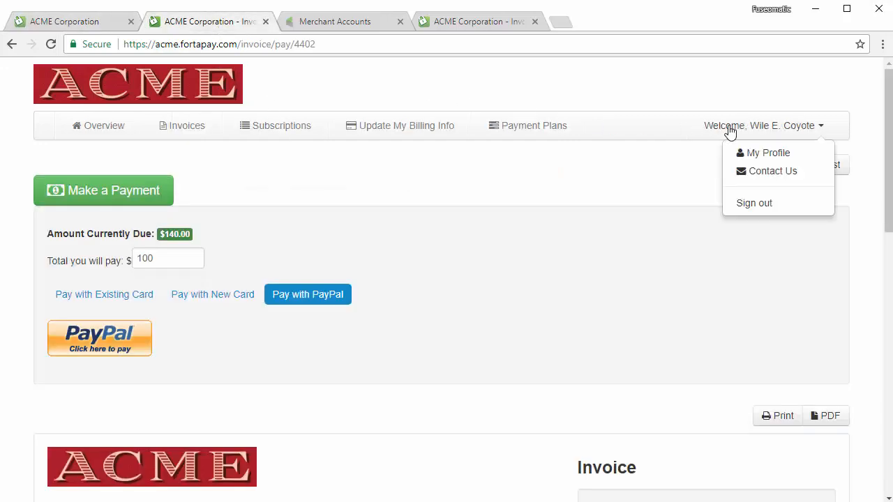
click(790, 155)
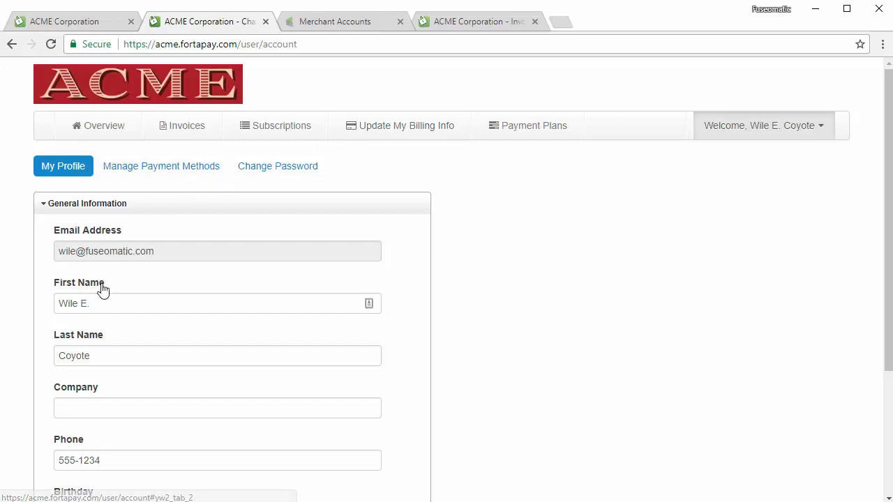
scroll(269, 418, down, 1)
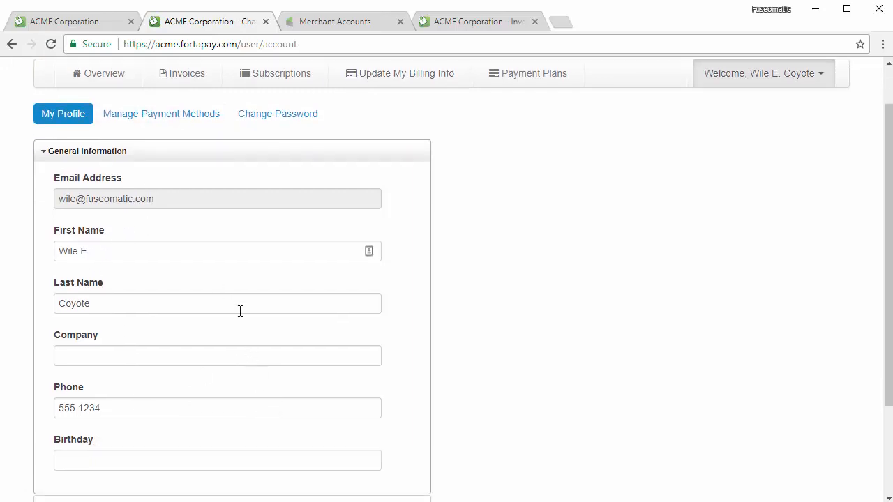
scroll(239, 311, up, 1)
drag(161, 249, 70, 241)
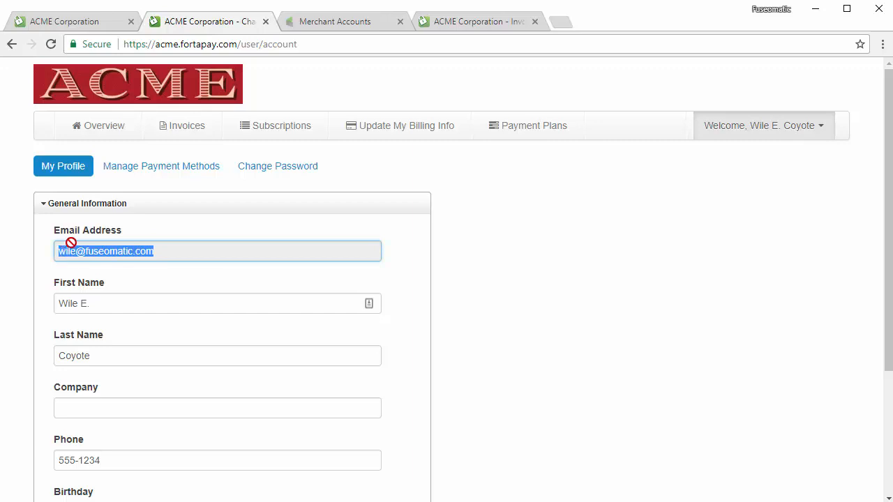
- Review the Profile page's Show and Edit settings, and examine the remaining profile fields and address sections in the customer portal
click(89, 25)
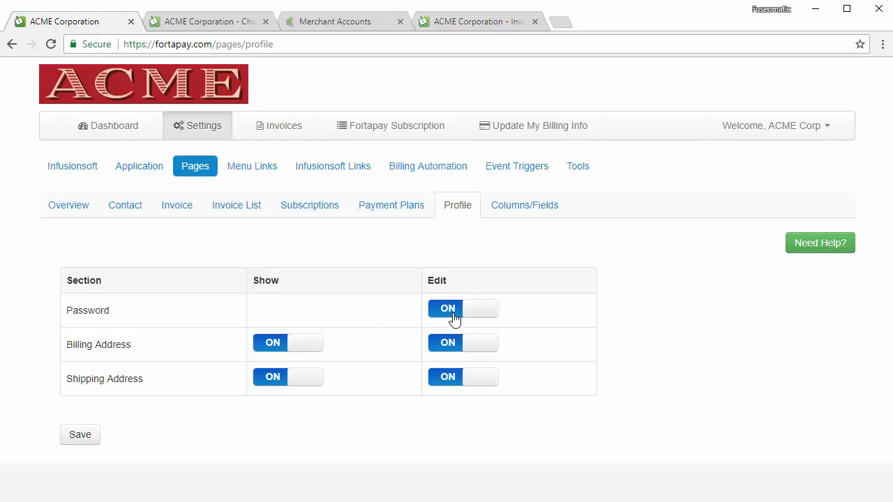
key(ctrl+Tab)
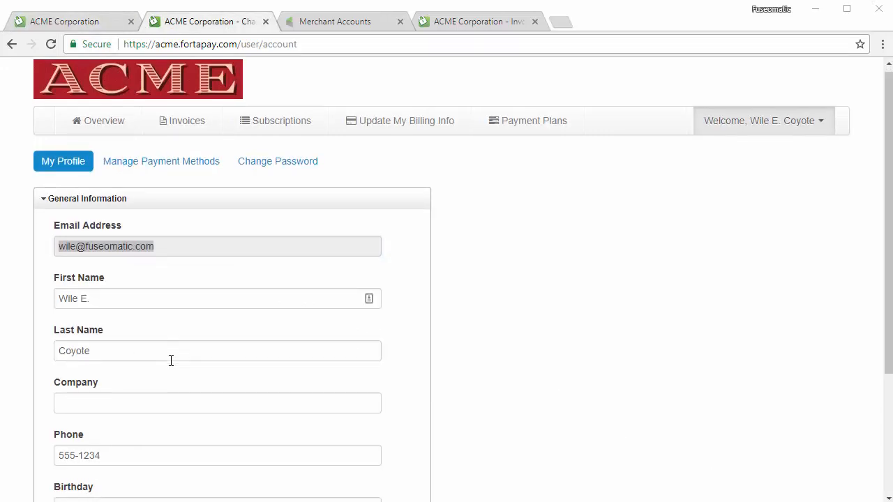
scroll(147, 262, down, 3)
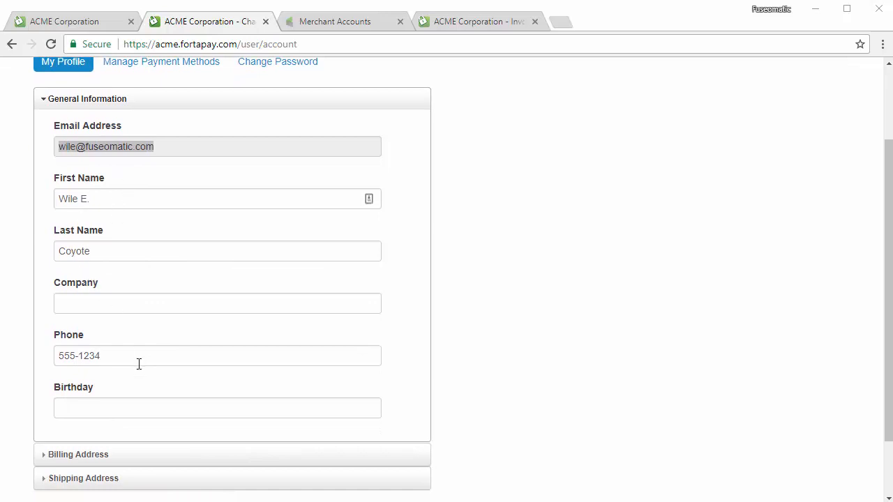
scroll(251, 300, down, 2)
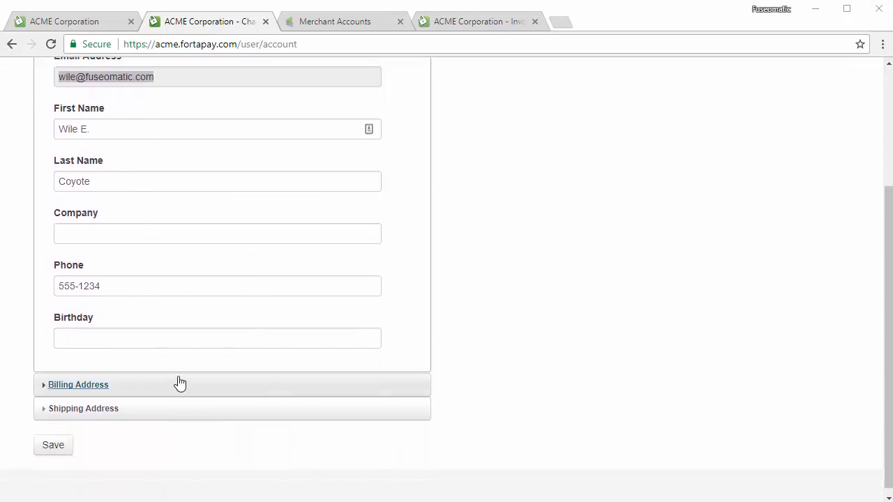
- In the Profile page settings, turn Show off for the Billing Address section and turn it back on
click(84, 22)
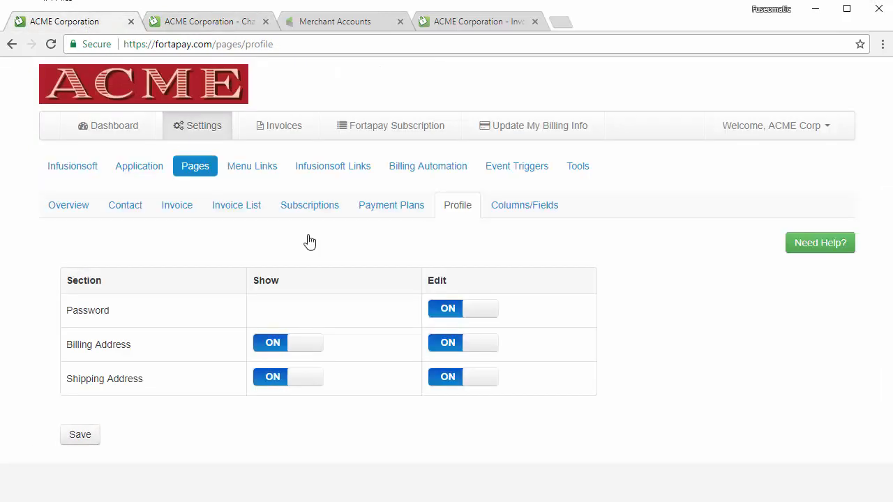
click(296, 355)
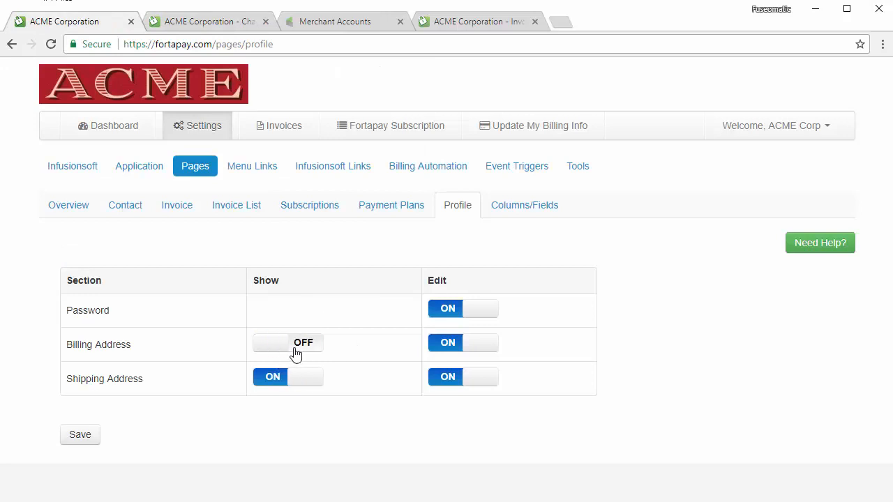
click(293, 351)
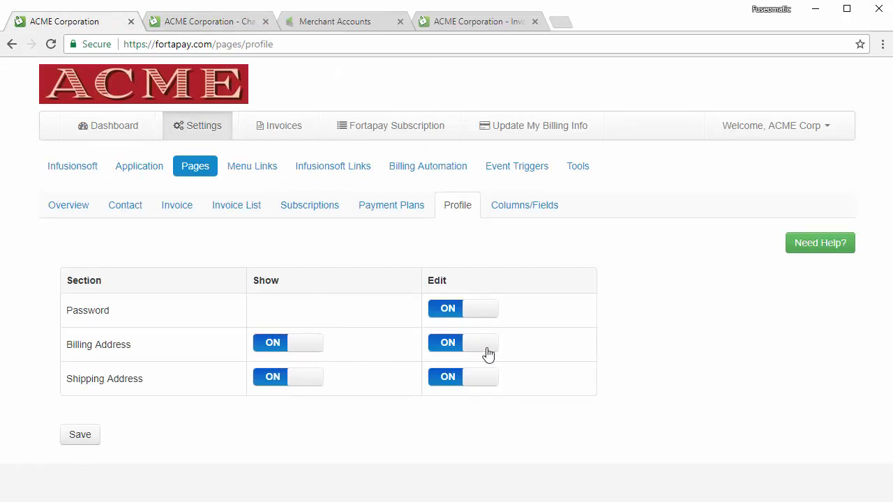
- Open the Columns/Fields page settings and examine the labels and statuses of the Invoices List columns
click(543, 212)
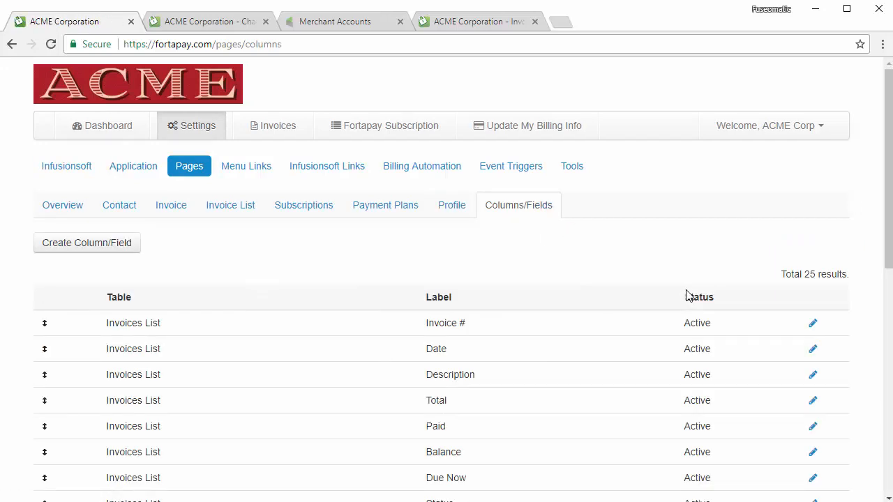
scroll(495, 275, down, 2)
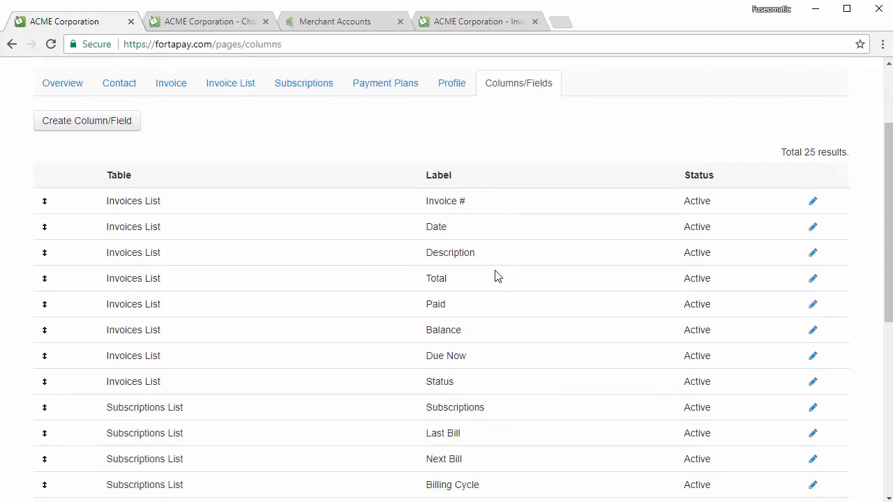
scroll(498, 275, down, 1)
scroll(498, 275, up, 1)
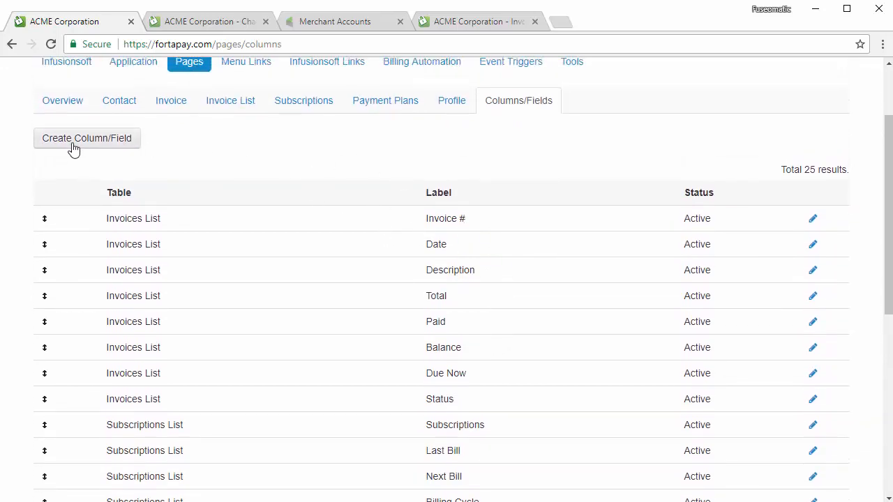
- Open the Invoices list in the customer portal and view its columns
click(219, 22)
scroll(481, 222, up, 3)
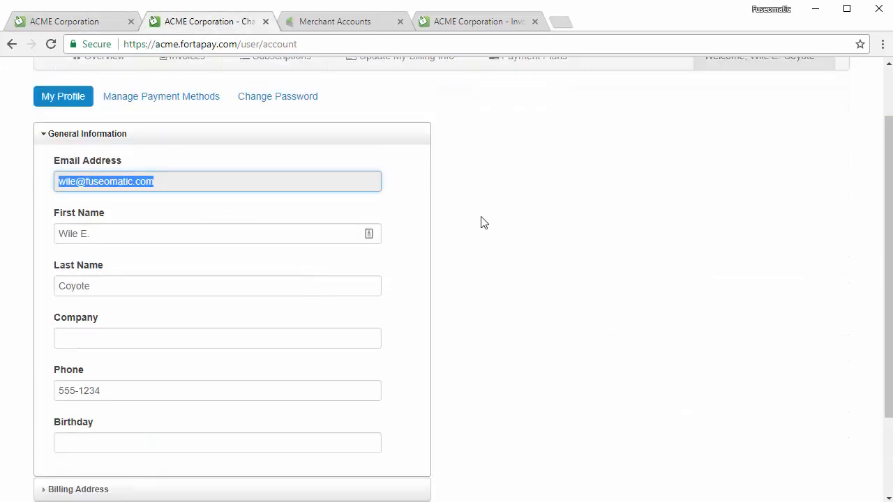
click(185, 124)
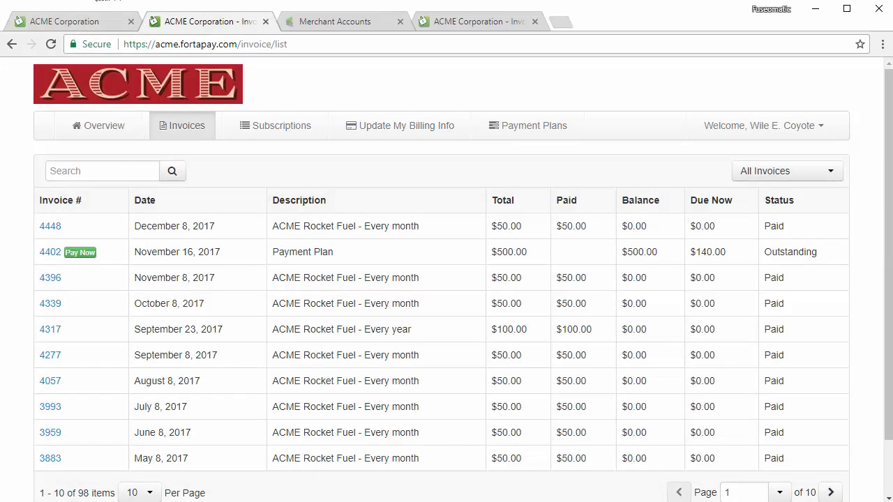
- Start a new column in the Columns/Fields settings and assign it to the Invoices List section
click(69, 25)
click(99, 140)
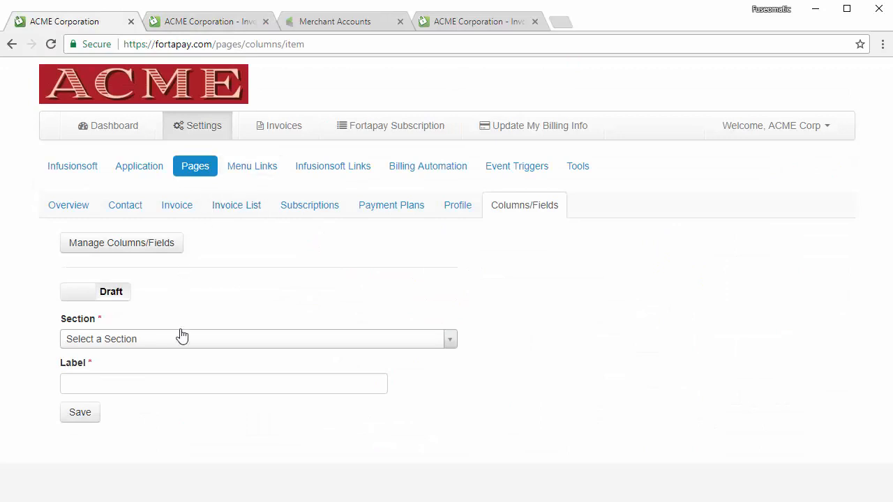
click(190, 344)
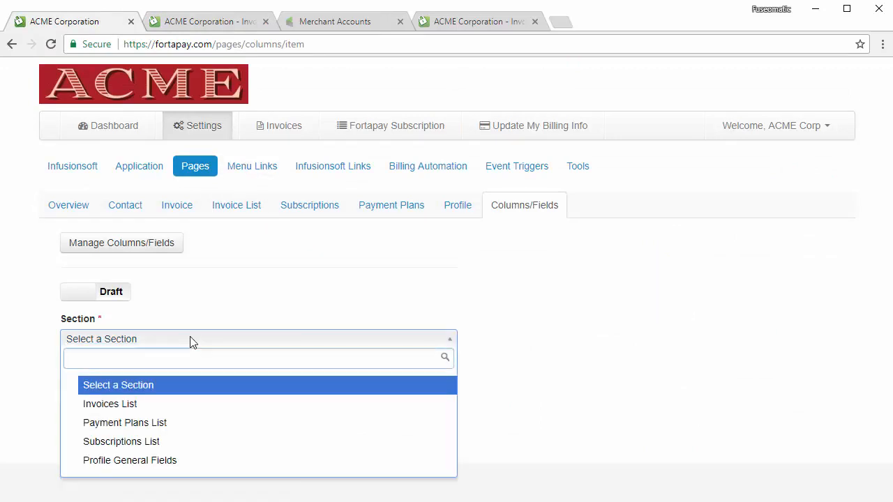
click(136, 410)
scroll(586, 288, down, 1)
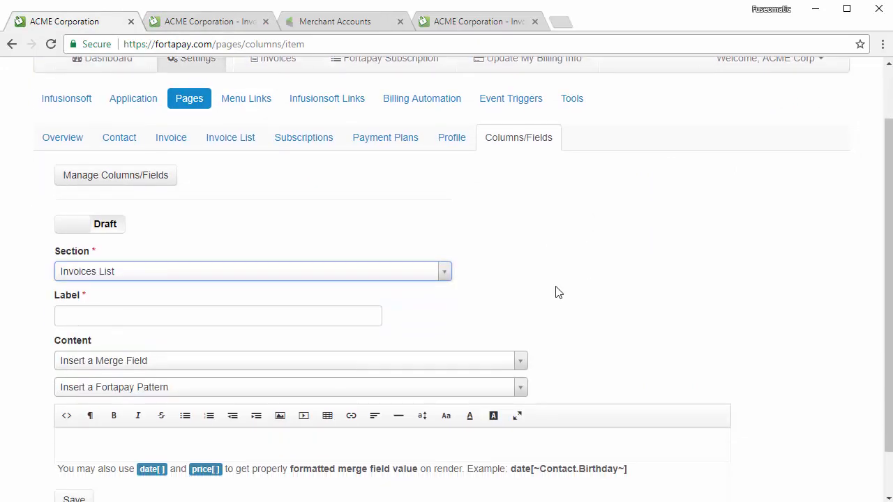
click(124, 314)
scroll(646, 300, down, 1)
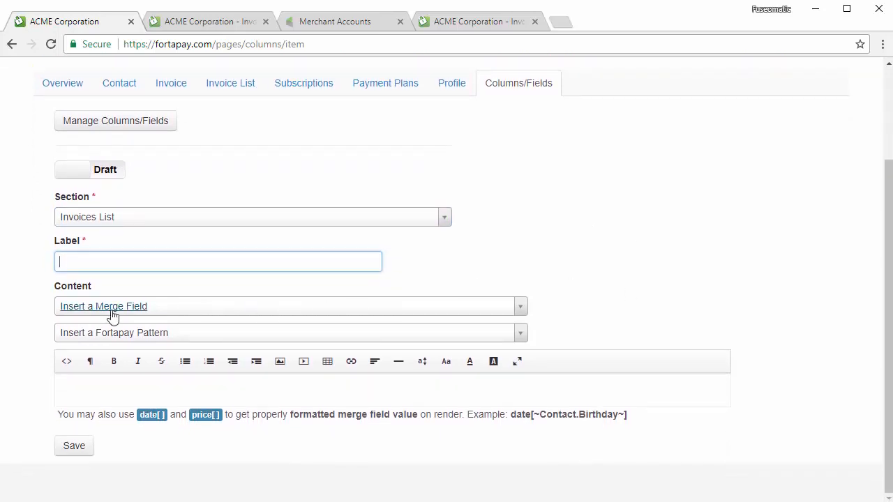
- Insert the Anniversary contact merge field as the new column's content
click(187, 311)
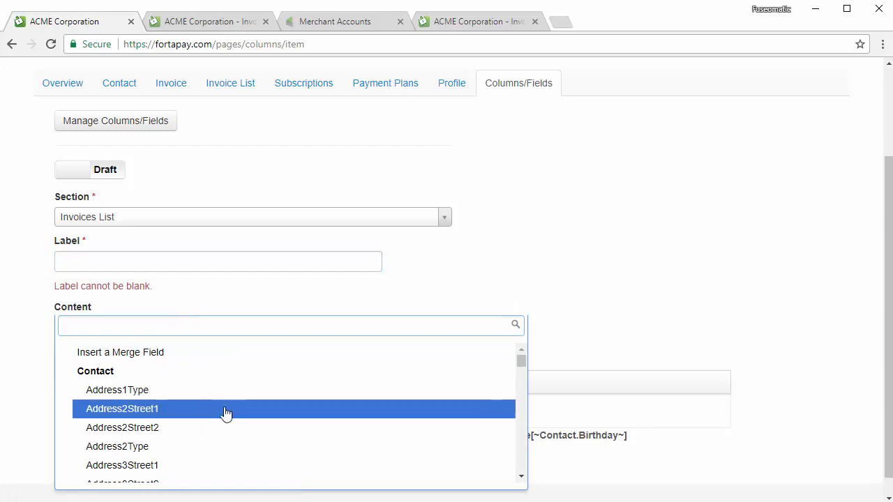
scroll(209, 446, down, 2)
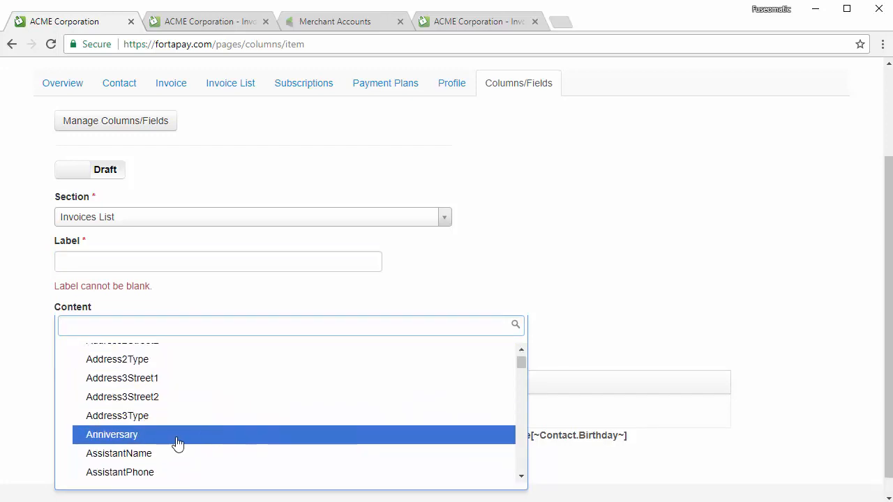
click(172, 444)
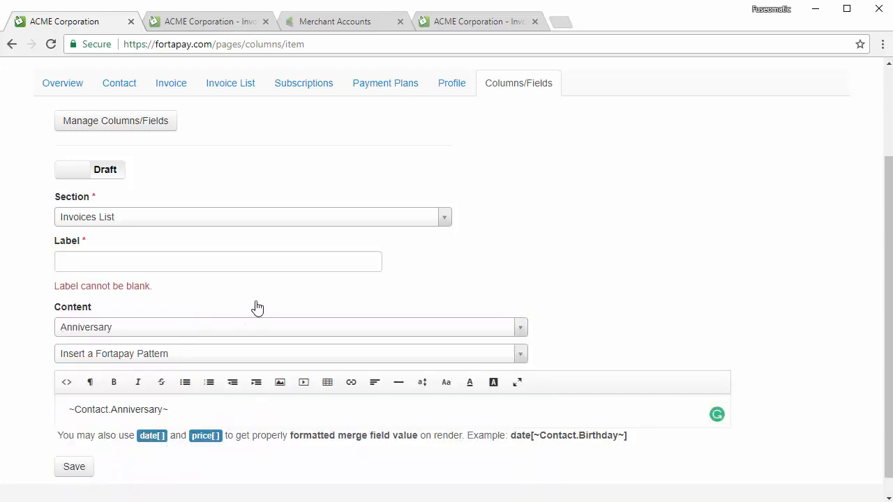
- Label the new column Anniversary, save it, and check the Invoices list in the customer portal
click(123, 258)
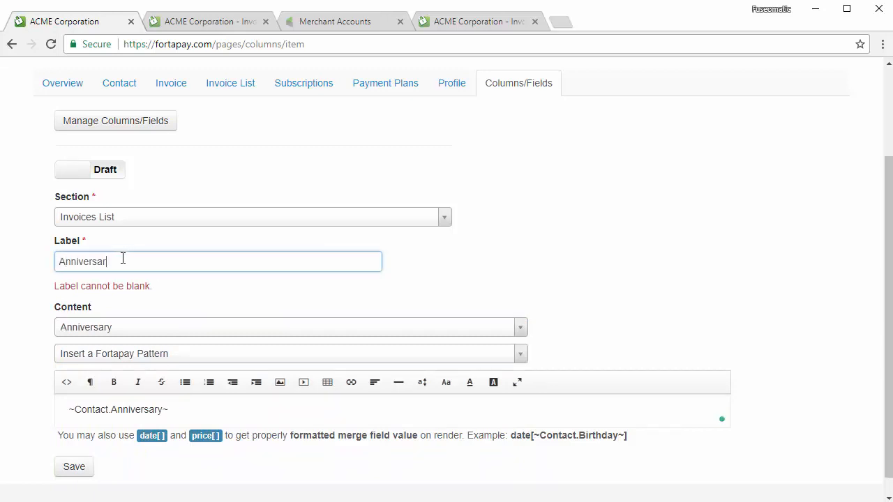
scroll(367, 403, down, 1)
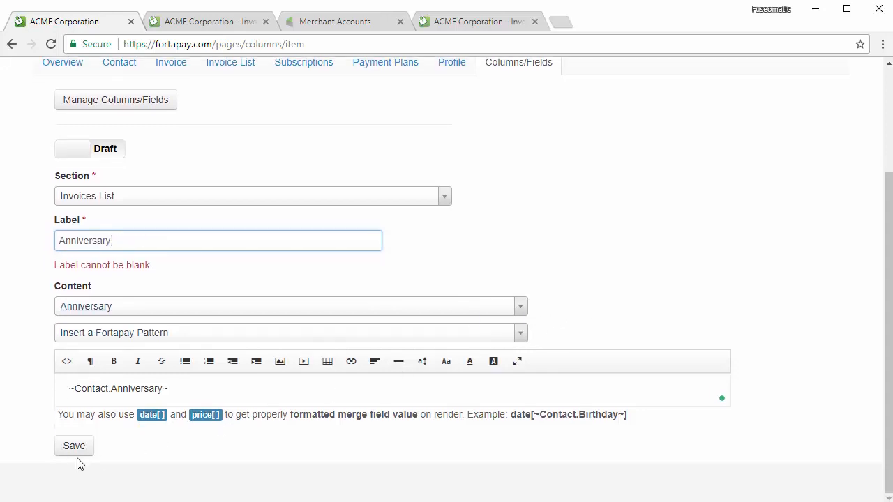
click(74, 447)
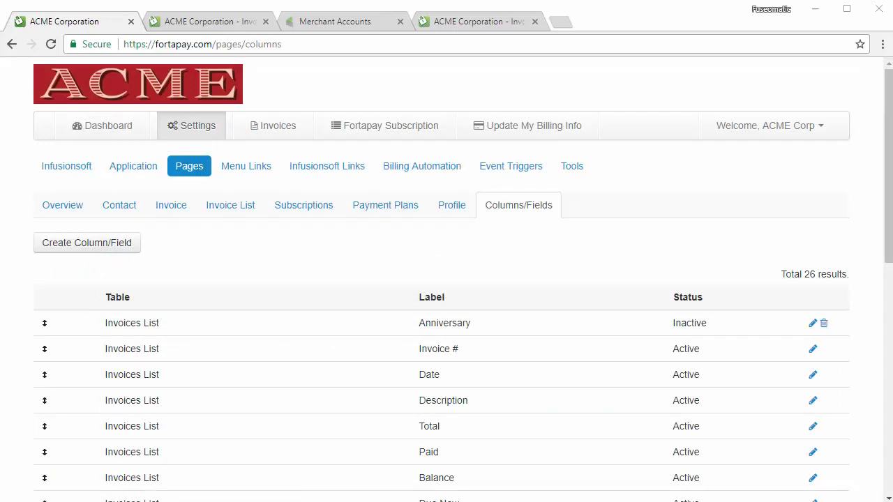
key(ctrl+Tab)
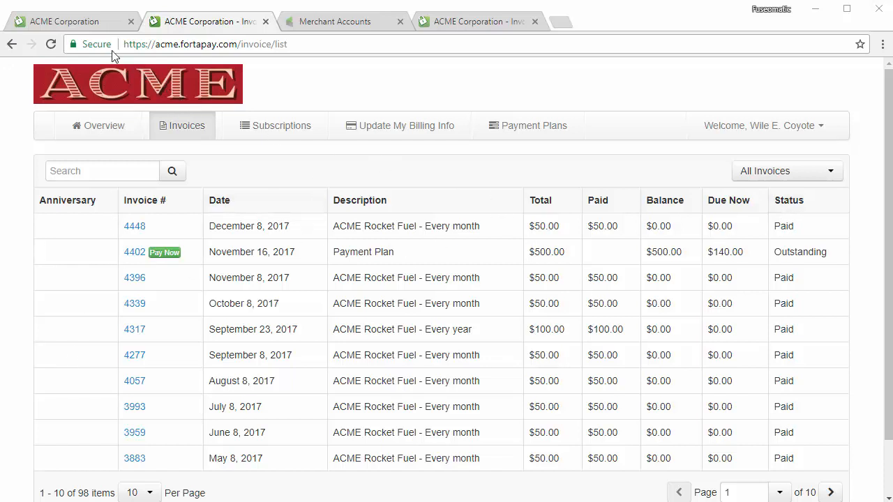
- Delete the Anniversary column of the Invoices List from the Columns/Fields settings and confirm the deletion
click(61, 22)
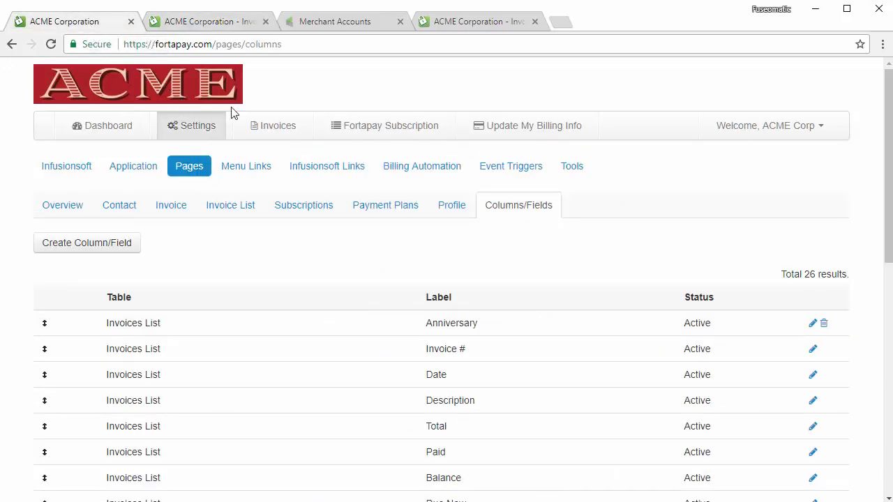
scroll(628, 290, down, 1)
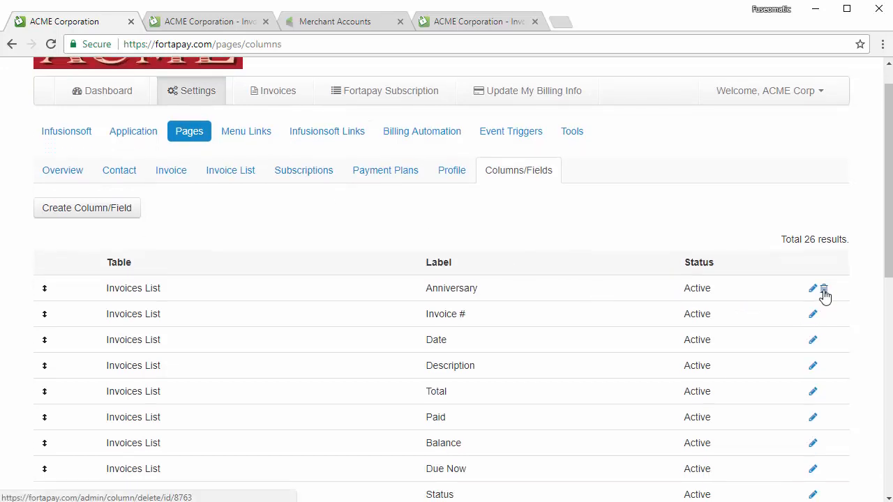
click(824, 289)
click(557, 159)
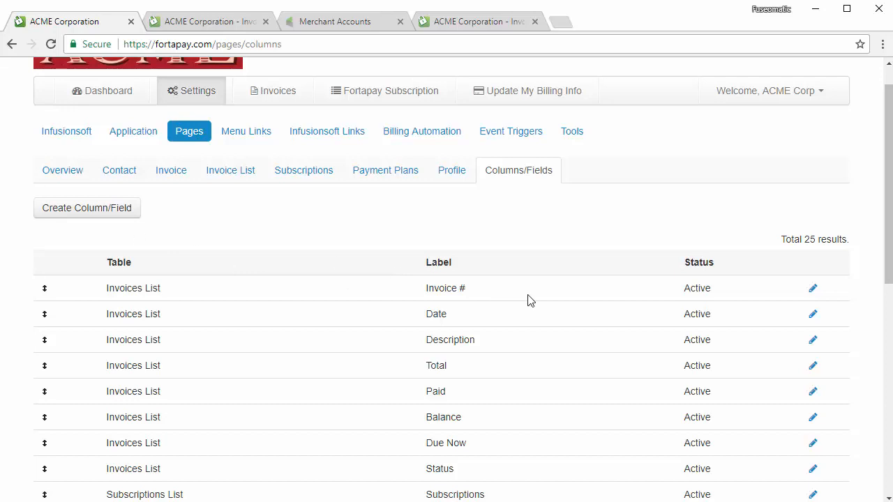
- Examine the columns and fields listed for invoices, subscriptions, profile and payment plans, and compare them with the customer portal's Invoices list
scroll(425, 309, up, 1)
scroll(181, 272, down, 2)
scroll(149, 325, down, 2)
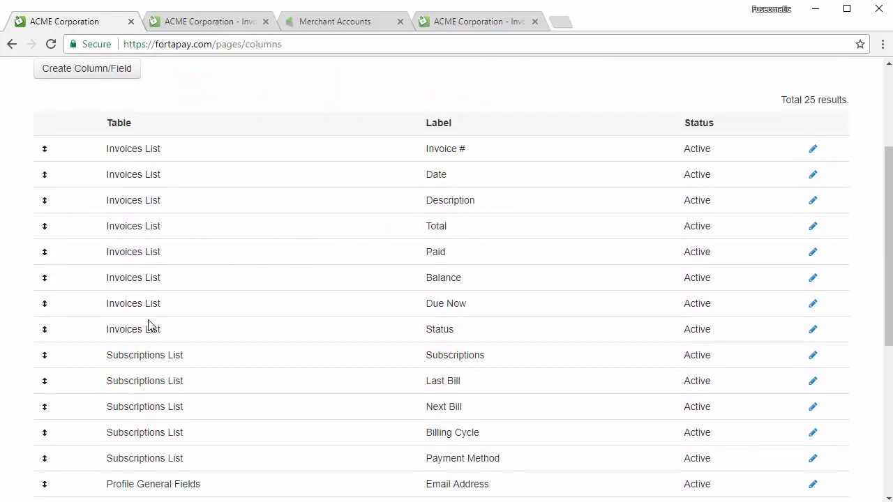
scroll(175, 361, down, 3)
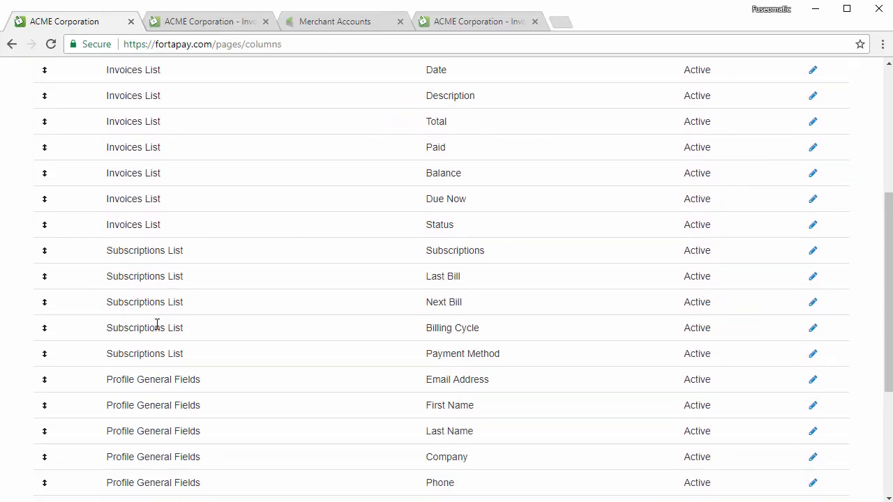
scroll(157, 325, down, 3)
scroll(252, 384, down, 3)
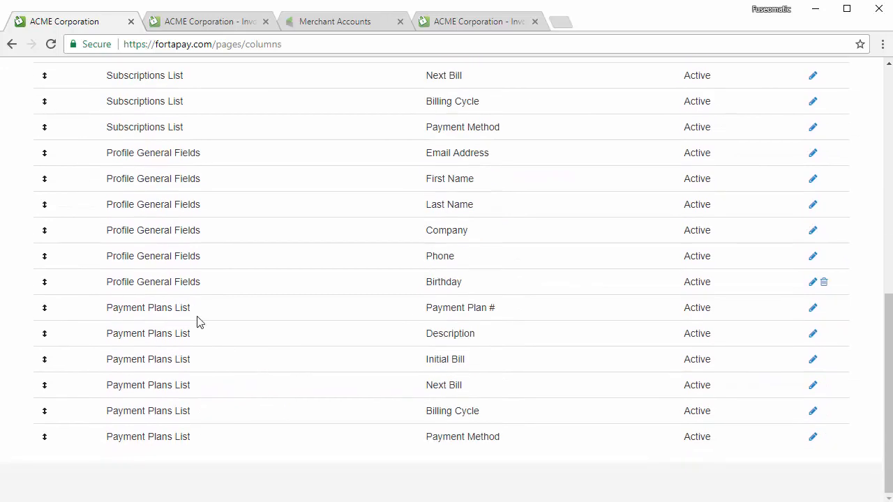
scroll(225, 358, up, 10)
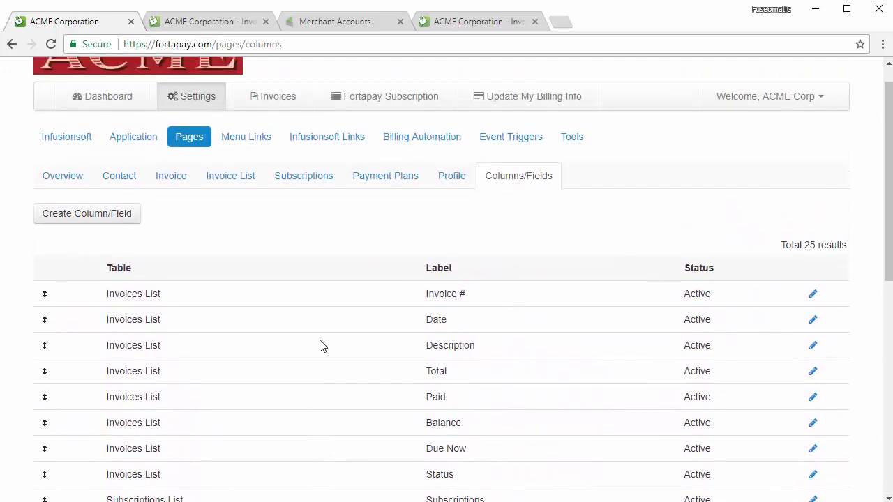
click(218, 22)
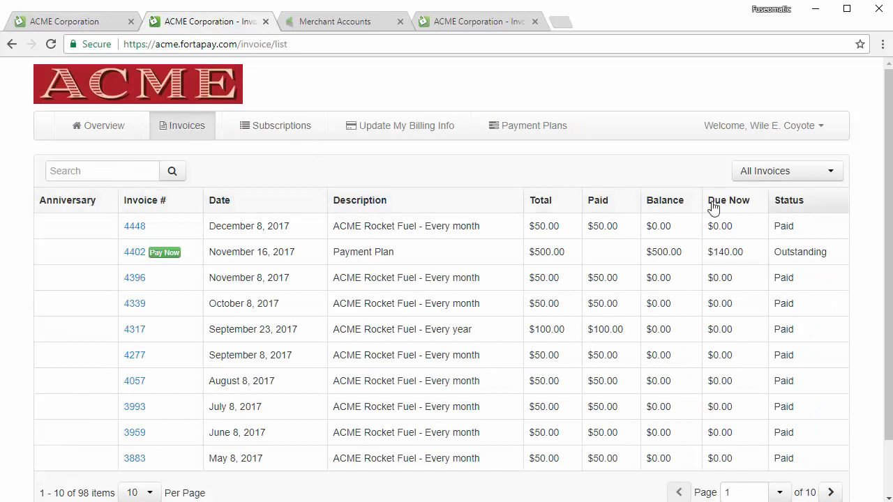
click(91, 23)
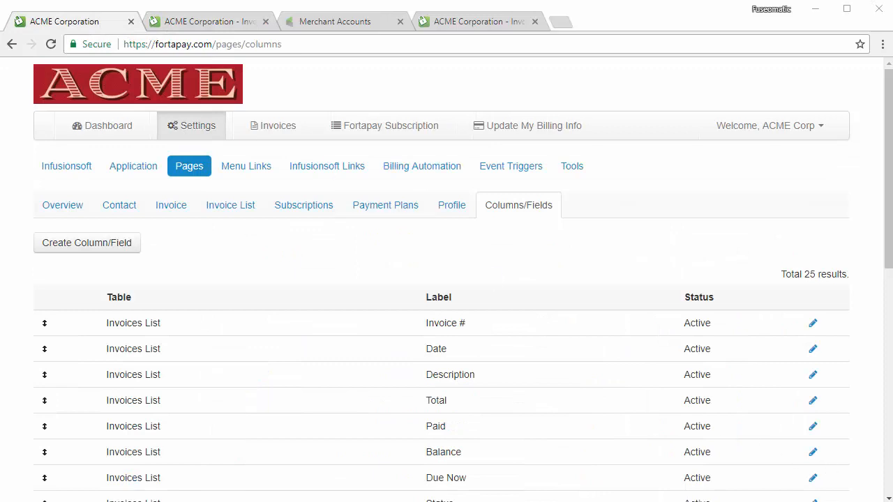
- In the Menu Links settings, move Payment Plans above Update My Billing Info
click(257, 169)
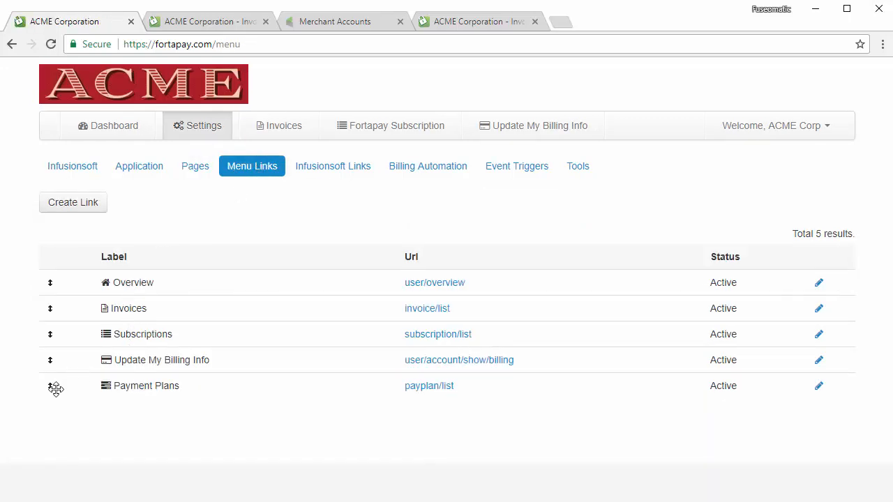
drag(56, 389, 57, 359)
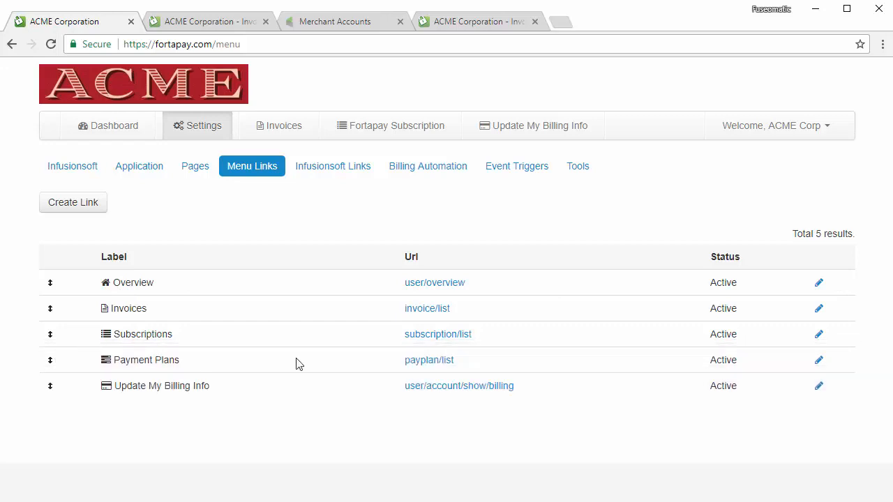
- Examine the new menu link form's label, icon, URL and Draft/Public settings, and return to the menu links list without saving
click(84, 206)
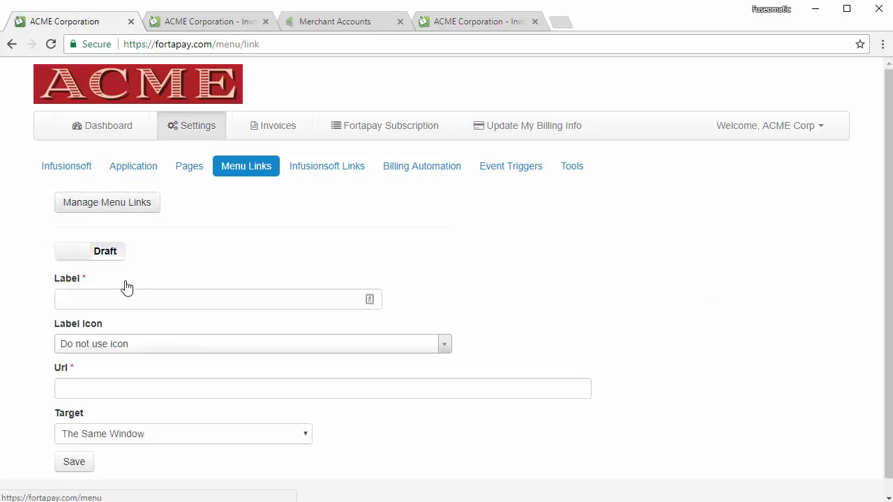
click(156, 346)
click(537, 281)
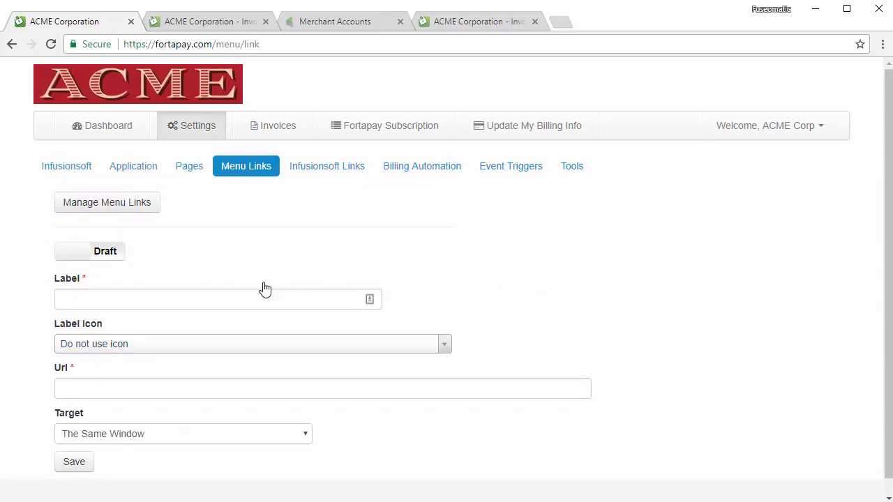
click(108, 297)
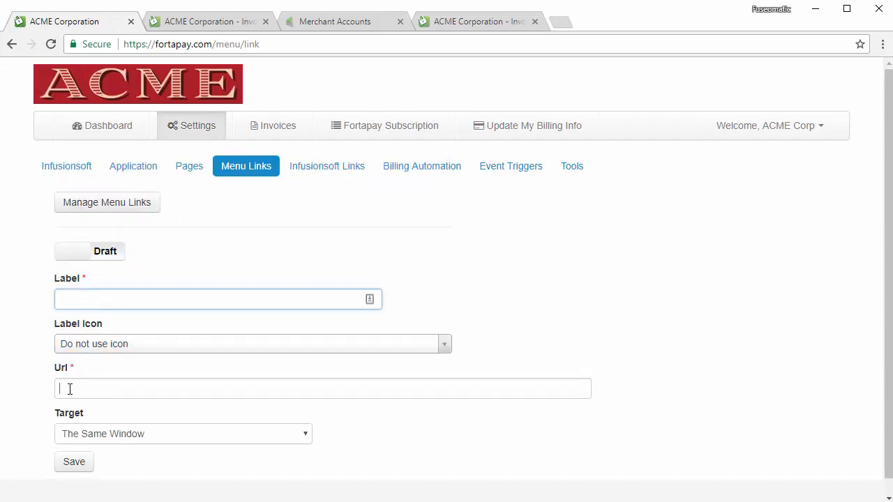
click(70, 390)
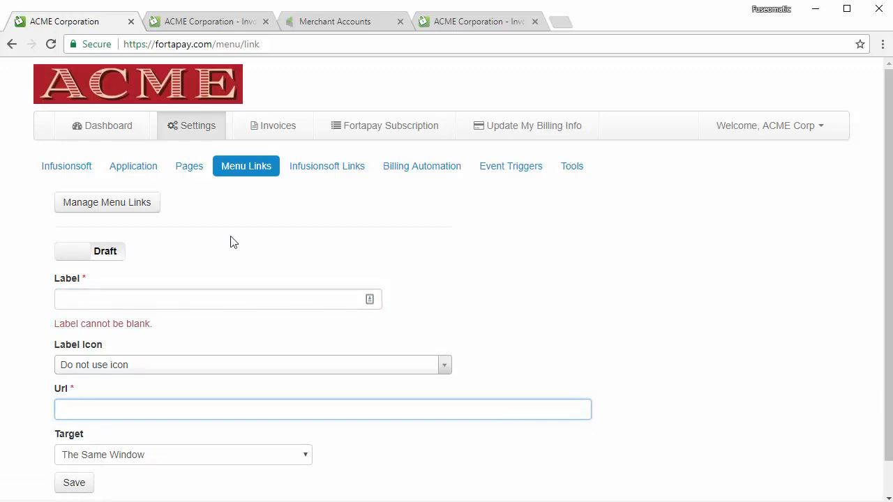
scroll(234, 242, down, 1)
click(115, 216)
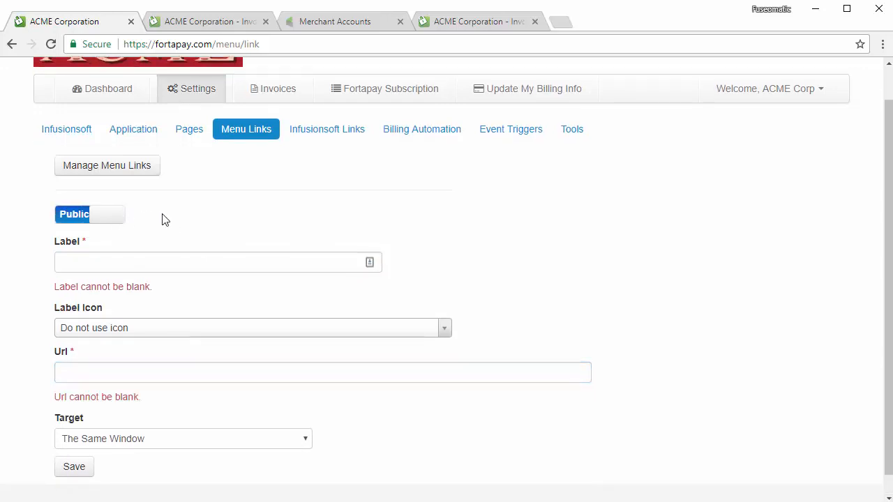
click(250, 133)
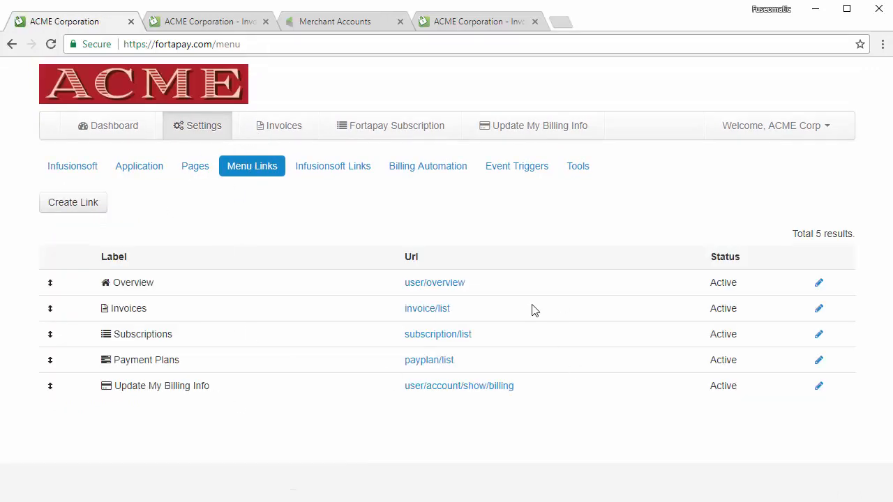
- Reload the customer portal's Invoices page to check the reordered menu links
click(225, 26)
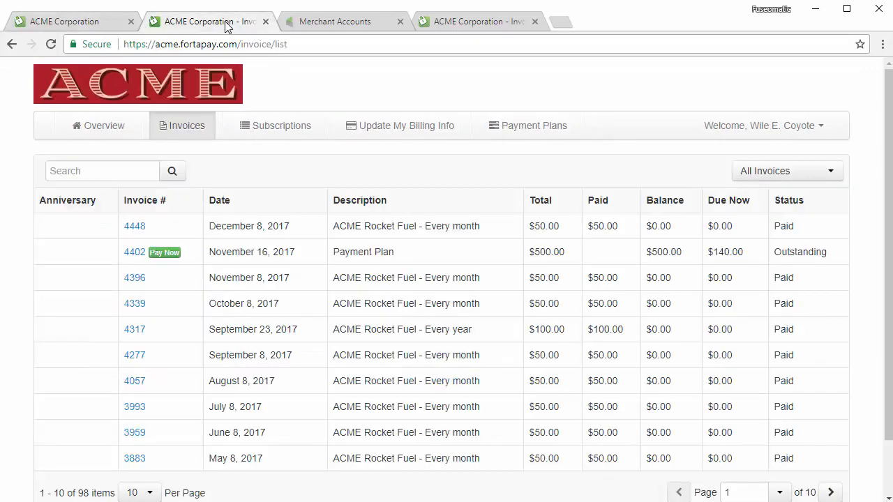
click(50, 44)
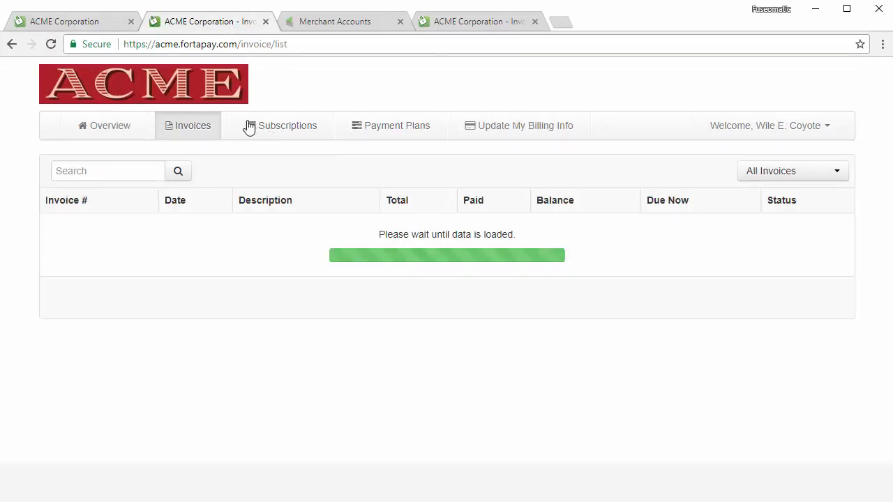